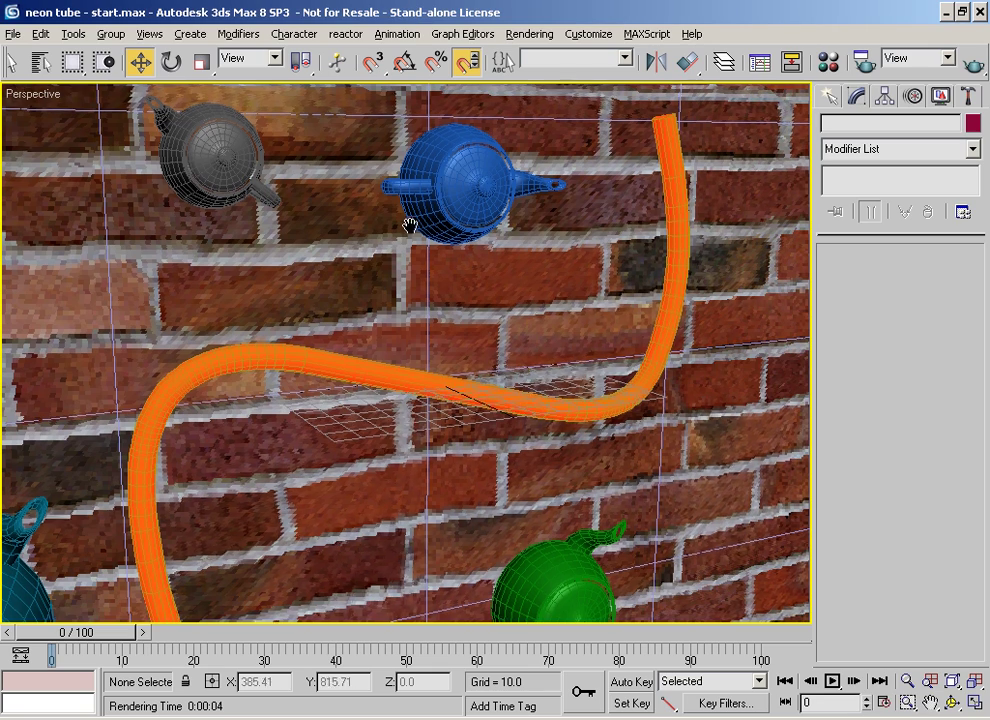
Step: Zoom out and orbit the Perspective view so the brick wall, four teapots and orange tube face the camera
{"action": "scroll", "coordinate": [410, 226], "scroll_direction": "down", "scroll_amount": 5}
{"action": "middle_click_drag", "start_coordinate": [409, 210], "coordinate": [432, 208], "text": "alt"}
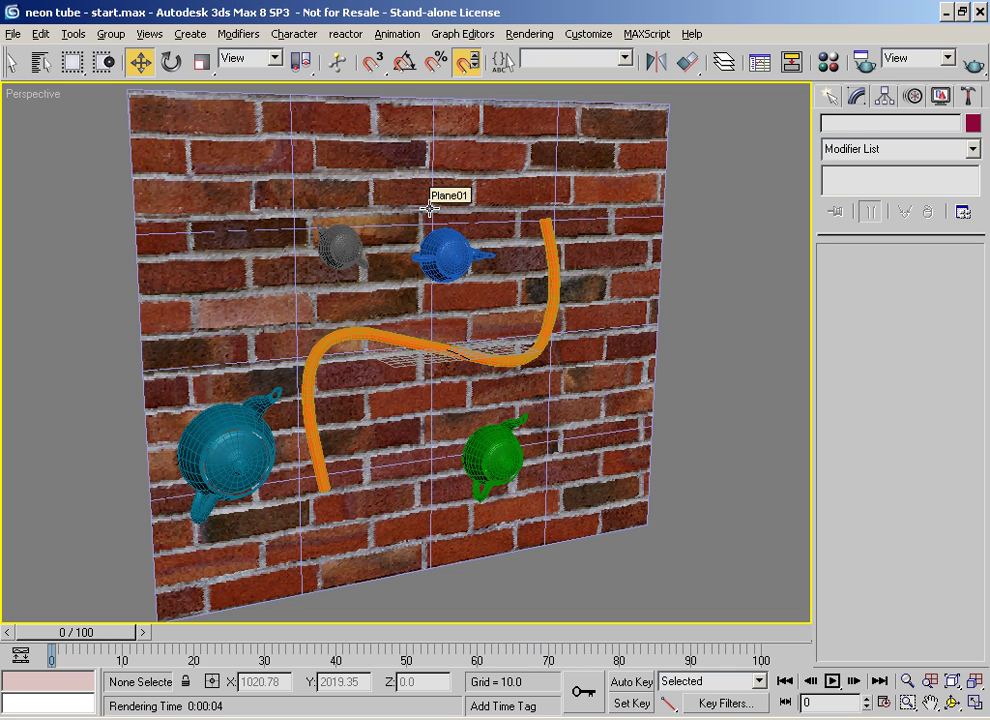
Step: Render the Perspective view and show the orange 02 - Default material in the Material Editor
{"action": "left_click", "coordinate": [966, 64]}
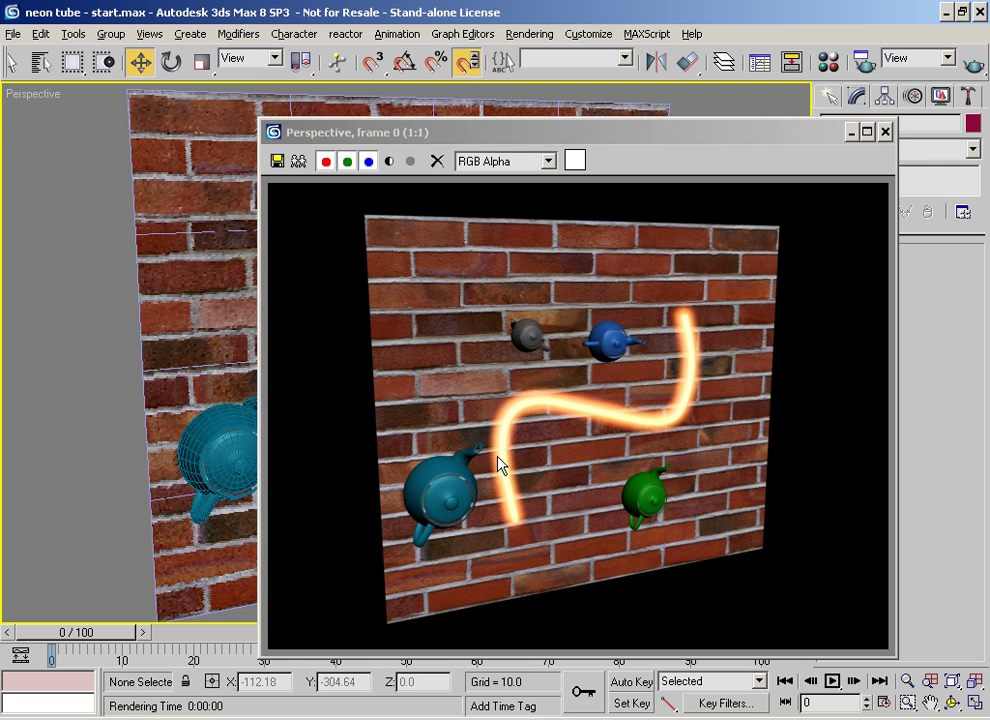
{"action": "left_click", "coordinate": [828, 62]}
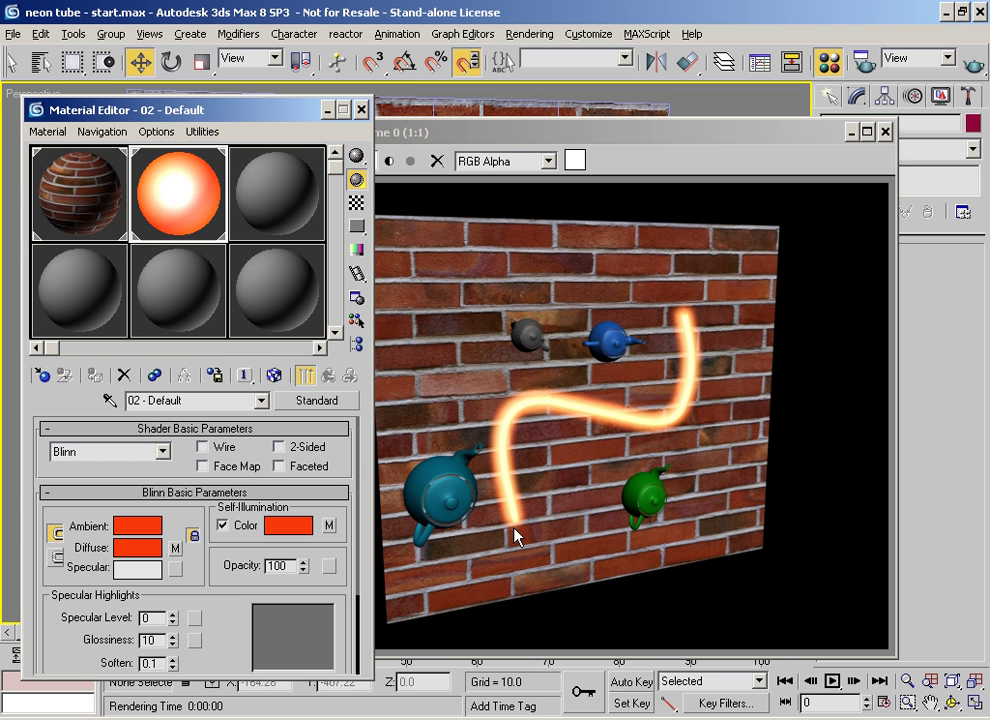
{"action": "left_click", "coordinate": [851, 131]}
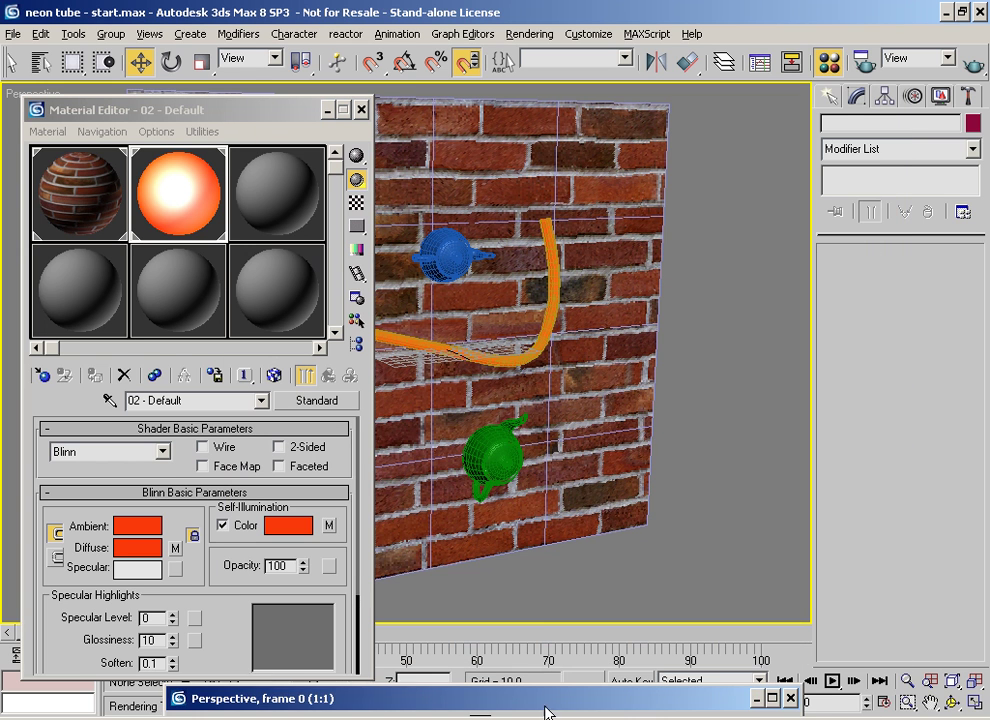
Step: Select the Line01 neon tube and review its renderable spline settings and material effects channel
{"action": "left_click", "coordinate": [514, 364]}
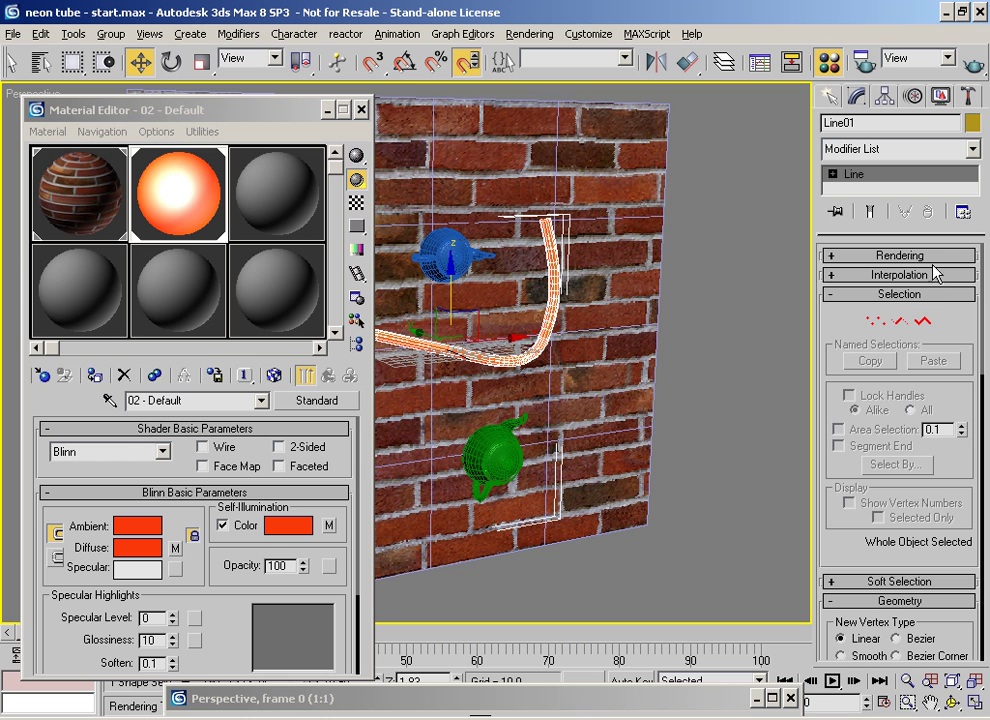
{"action": "left_click", "coordinate": [900, 256]}
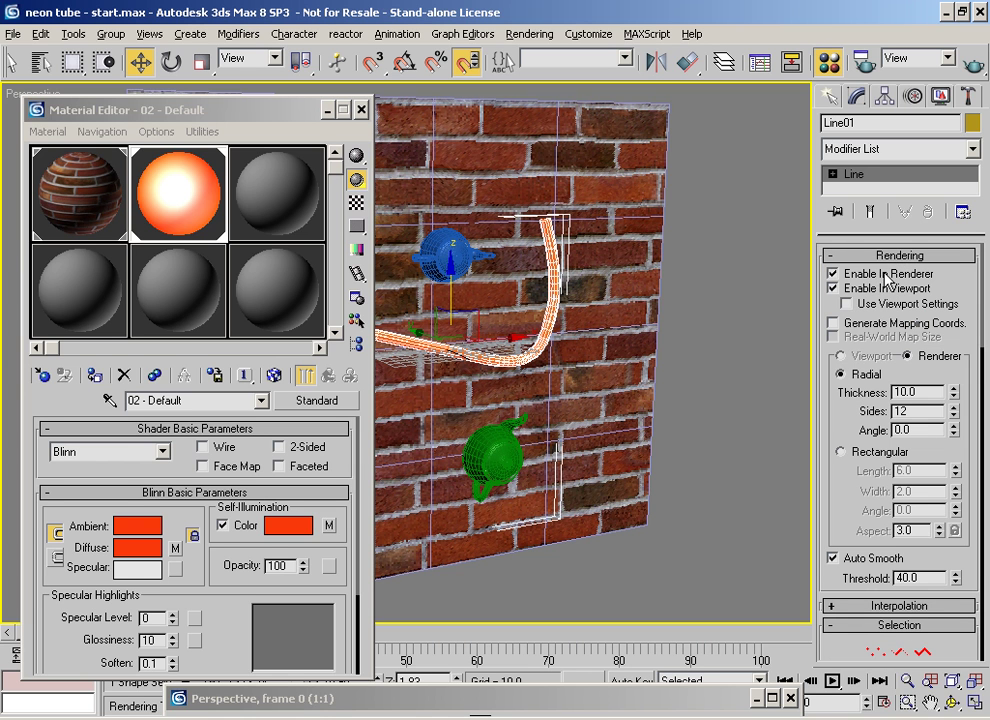
{"action": "left_click_drag", "start_coordinate": [164, 109], "coordinate": [141, 71]}
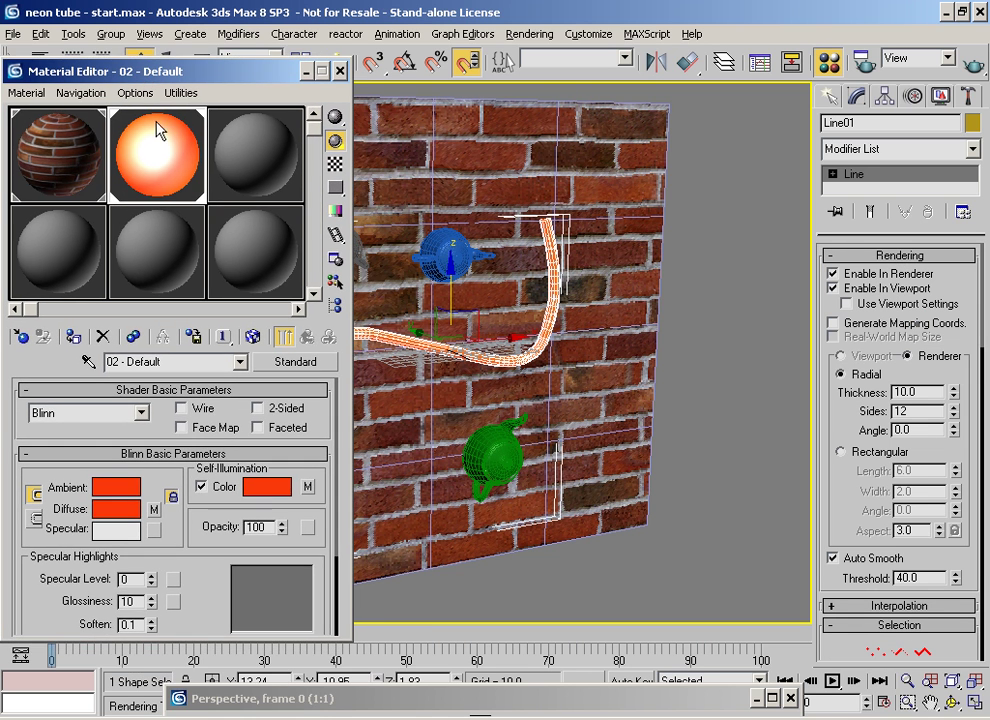
{"action": "left_click_drag", "start_coordinate": [530, 700], "coordinate": [770, 152]}
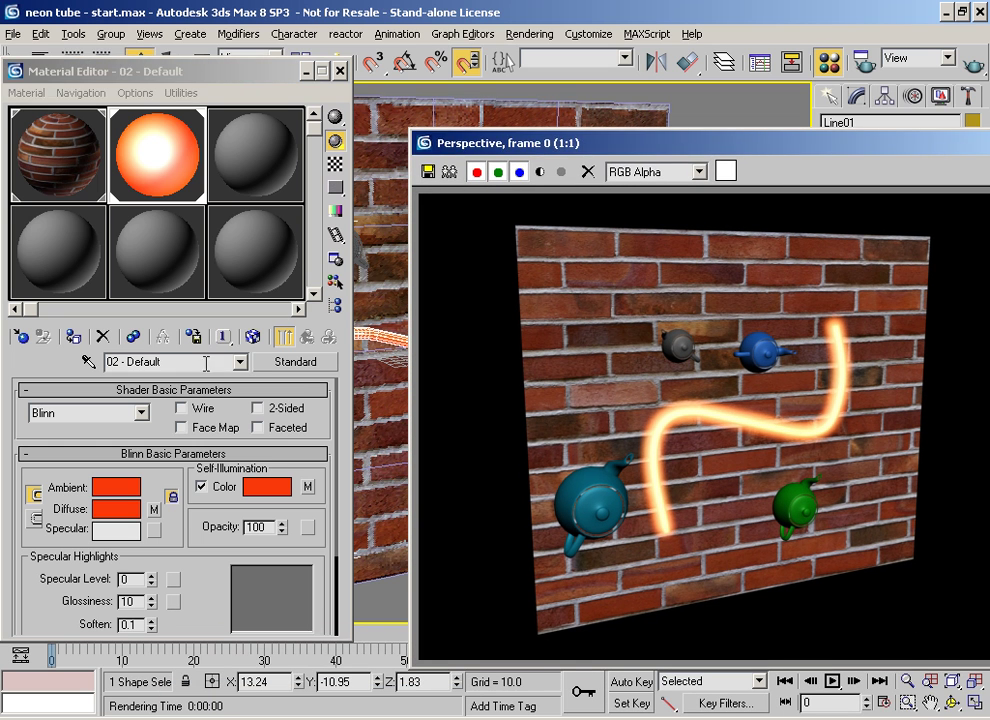
{"action": "left_click", "coordinate": [223, 337]}
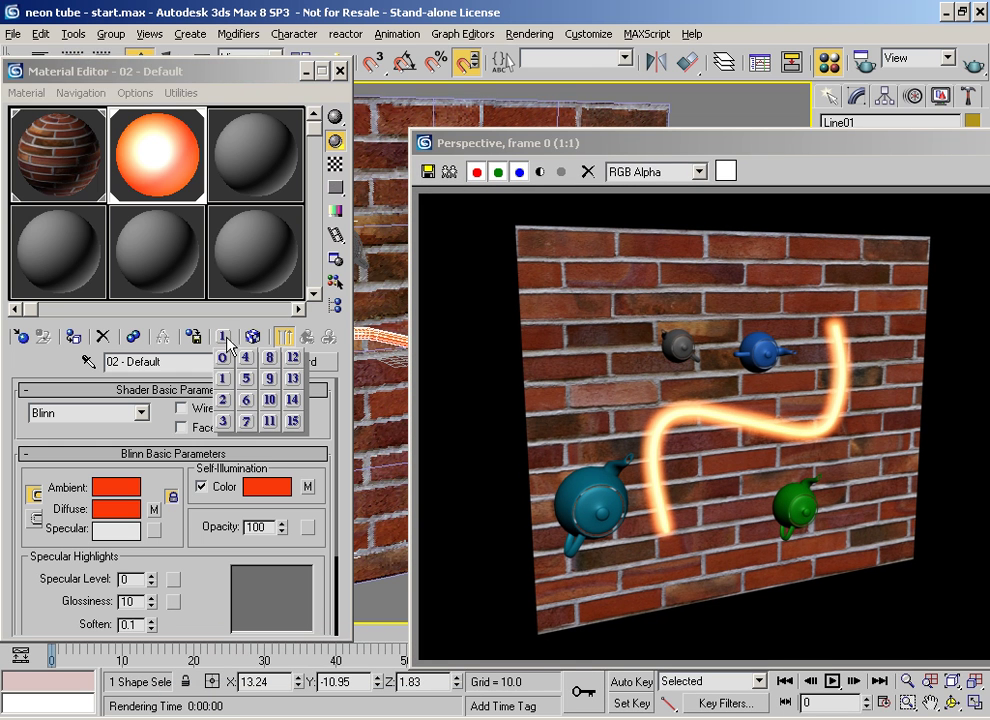
Step: Review the Lens Effects Glow element's parameters and options under Rendering > Effects
{"action": "left_click", "coordinate": [525, 35]}
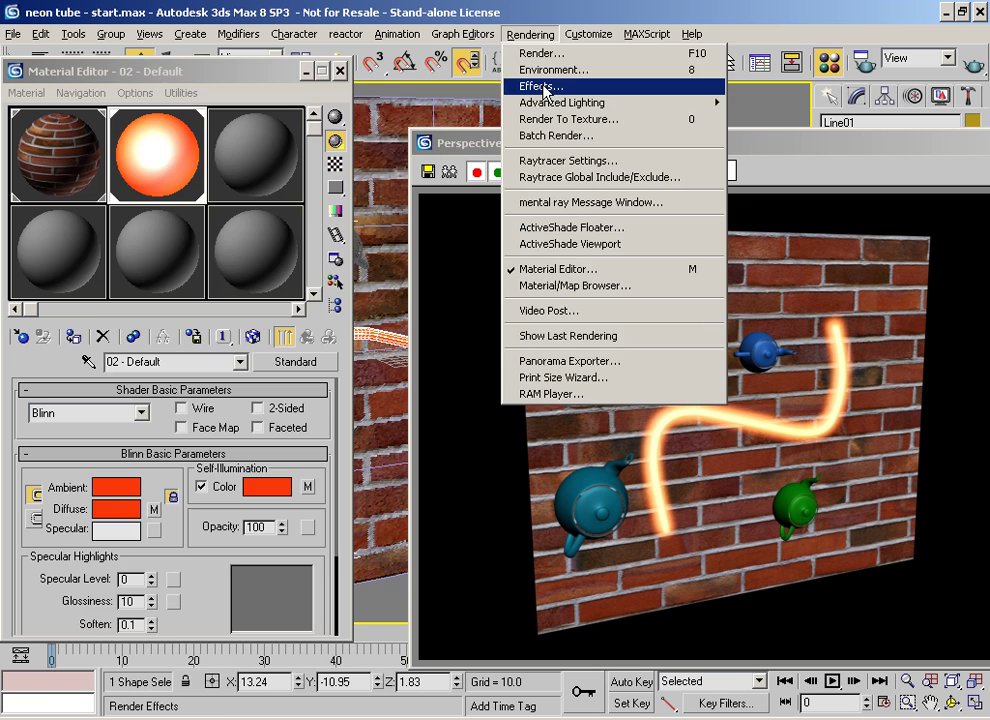
{"action": "left_click", "coordinate": [544, 87]}
{"action": "left_click_drag", "start_coordinate": [165, 101], "coordinate": [508, 67]}
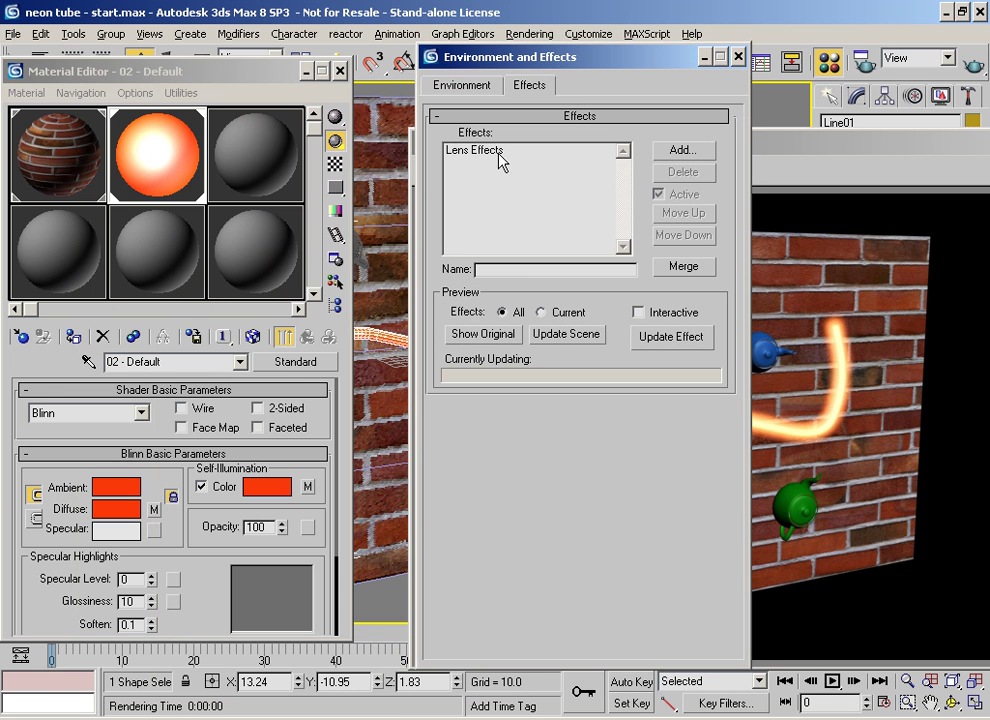
{"action": "left_click", "coordinate": [500, 152]}
{"action": "left_click", "coordinate": [622, 436]}
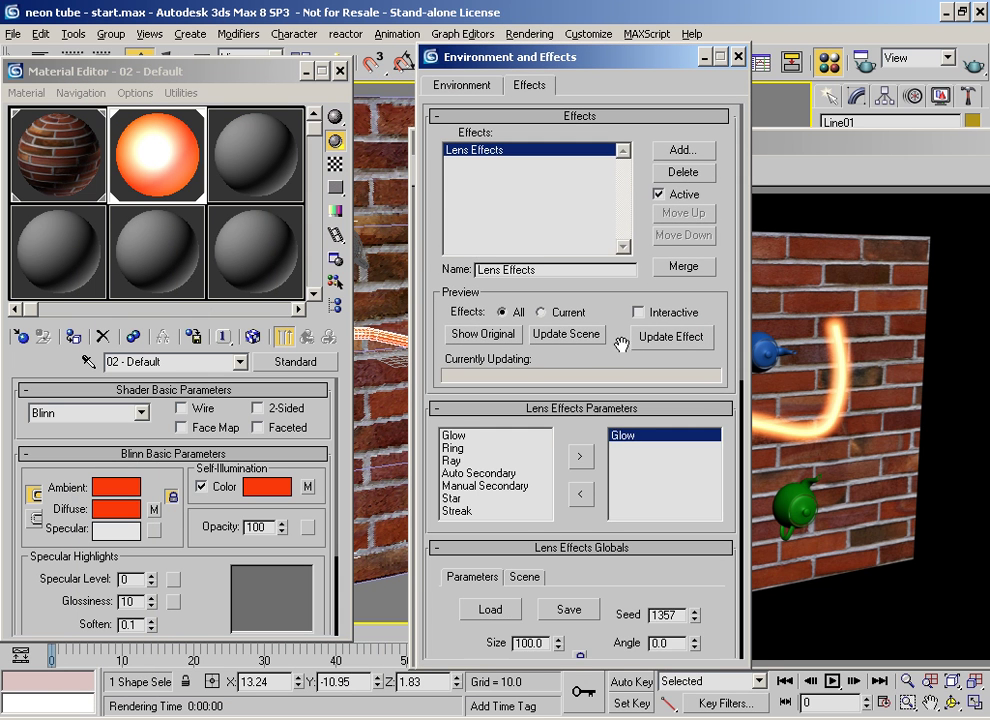
{"action": "scroll", "coordinate": [560, 400], "scroll_direction": "down", "scroll_amount": 5}
{"action": "scroll", "coordinate": [457, 400], "scroll_direction": "down", "scroll_amount": 3}
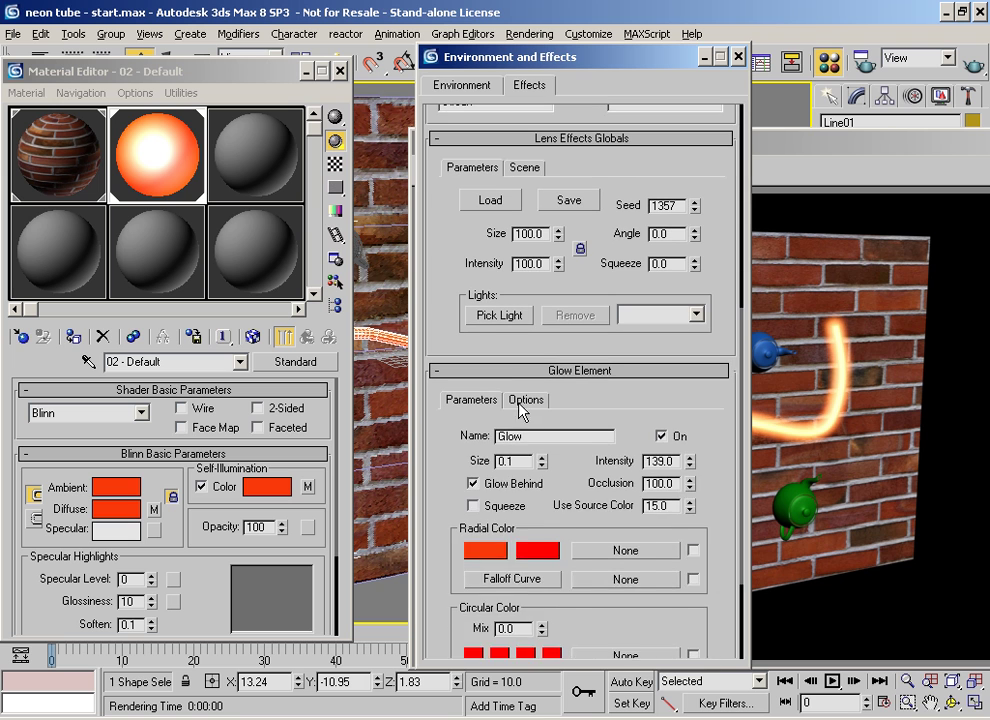
{"action": "left_click", "coordinate": [525, 399]}
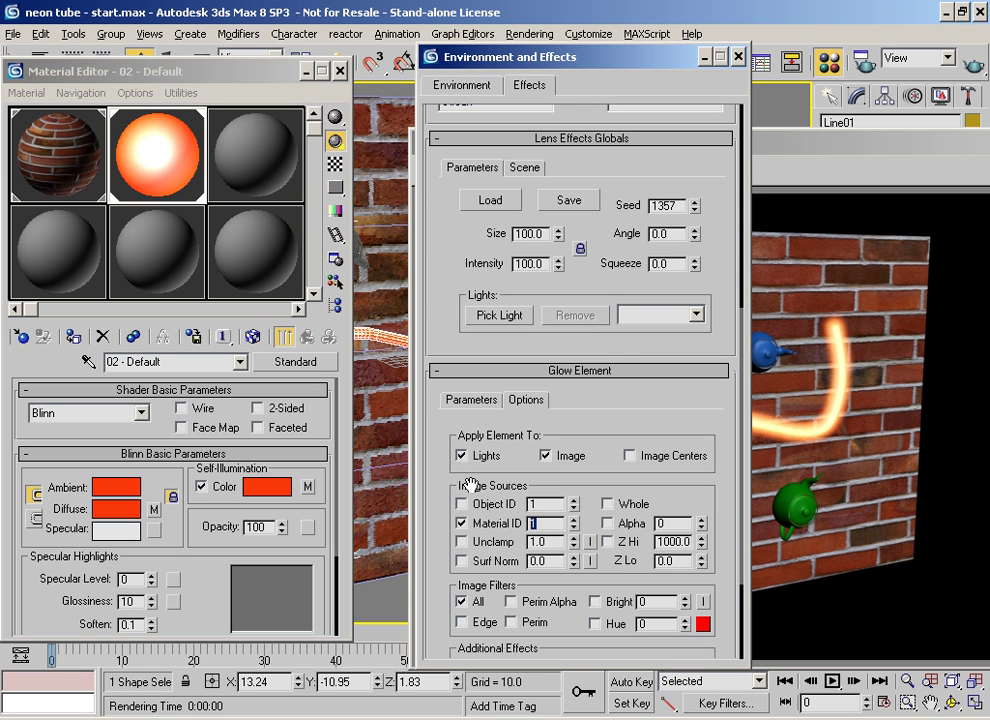
{"action": "left_click", "coordinate": [470, 405]}
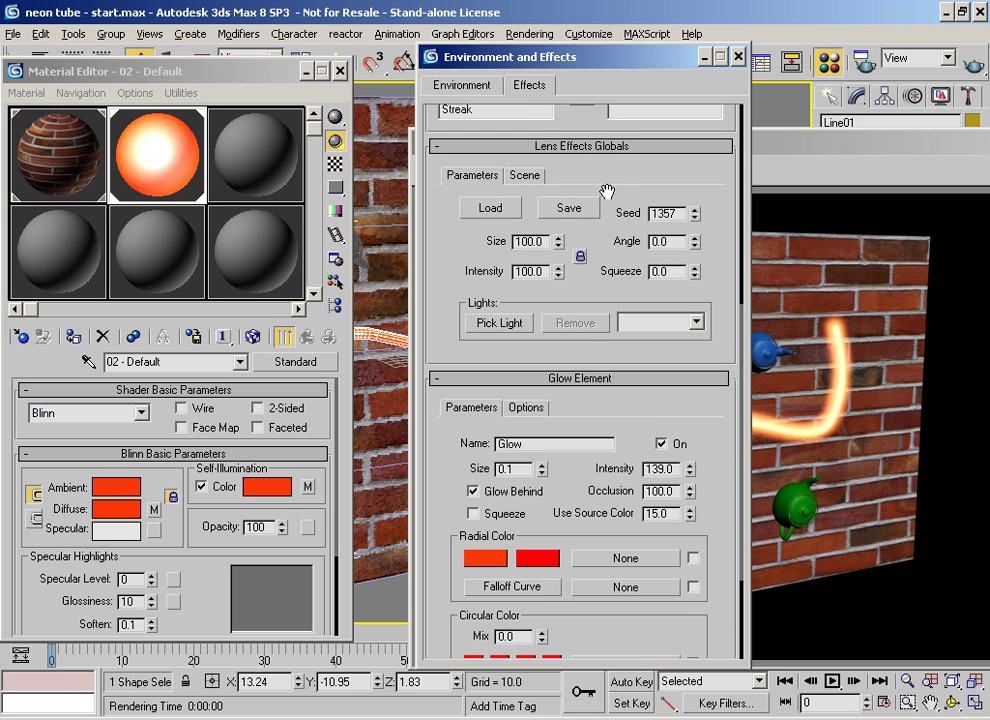
Step: Close the rendered image and minimize the Environment and Effects and Material Editor dialogs
{"action": "left_click_drag", "start_coordinate": [623, 177], "coordinate": [621, 340]}
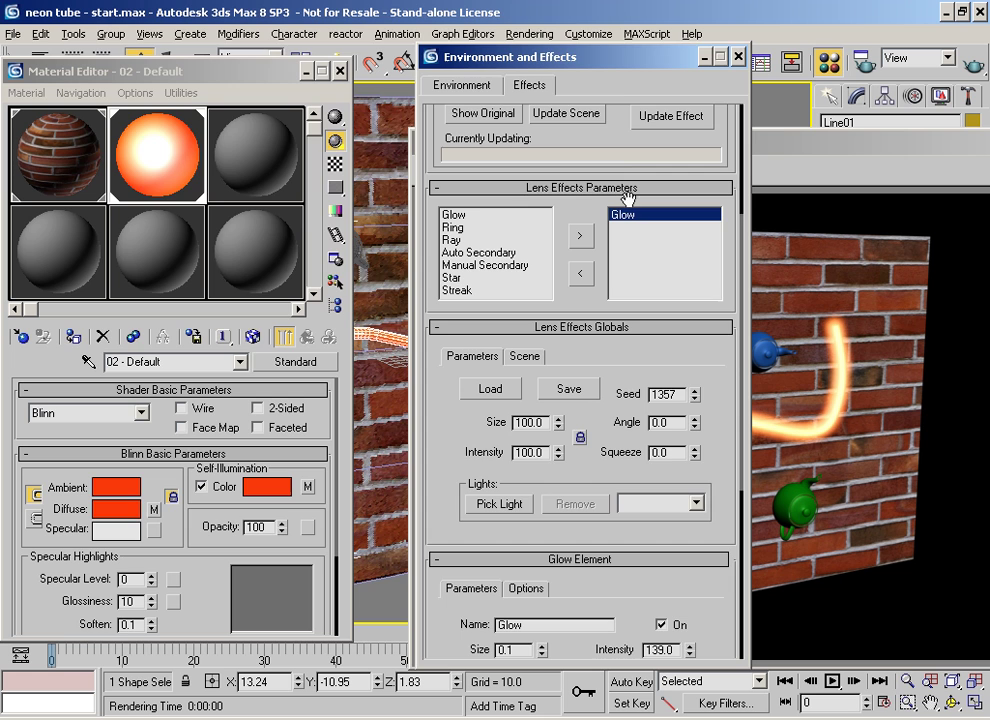
{"action": "left_click_drag", "start_coordinate": [623, 75], "coordinate": [243, 57]}
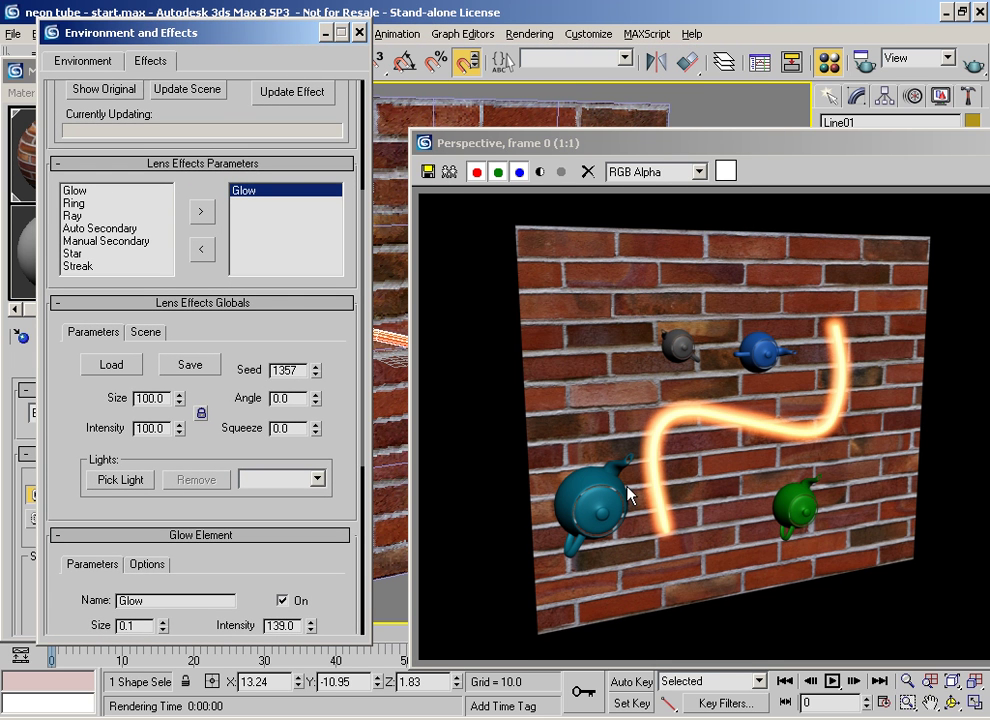
{"action": "left_click_drag", "start_coordinate": [700, 150], "coordinate": [462, 138]}
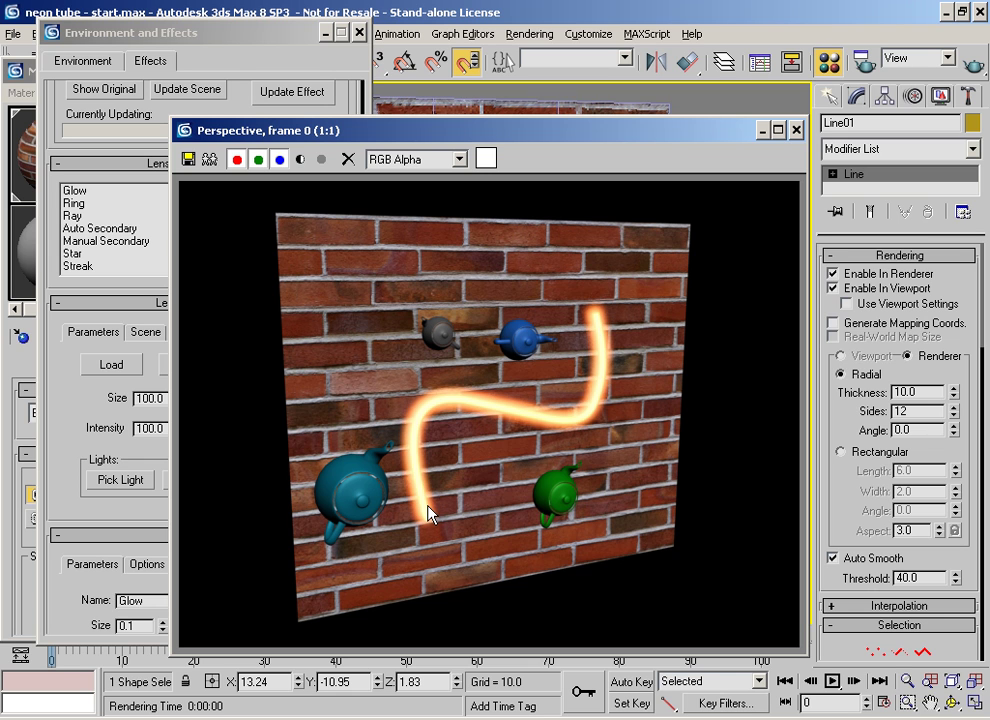
{"action": "left_click_drag", "start_coordinate": [664, 139], "coordinate": [650, 132]}
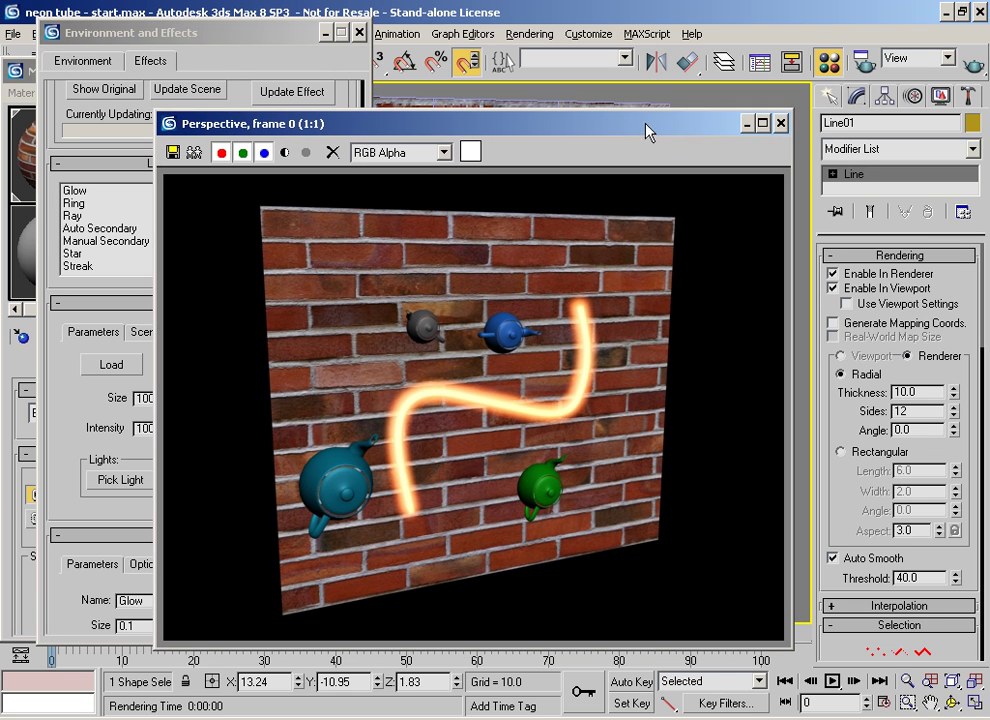
{"action": "left_click", "coordinate": [781, 124]}
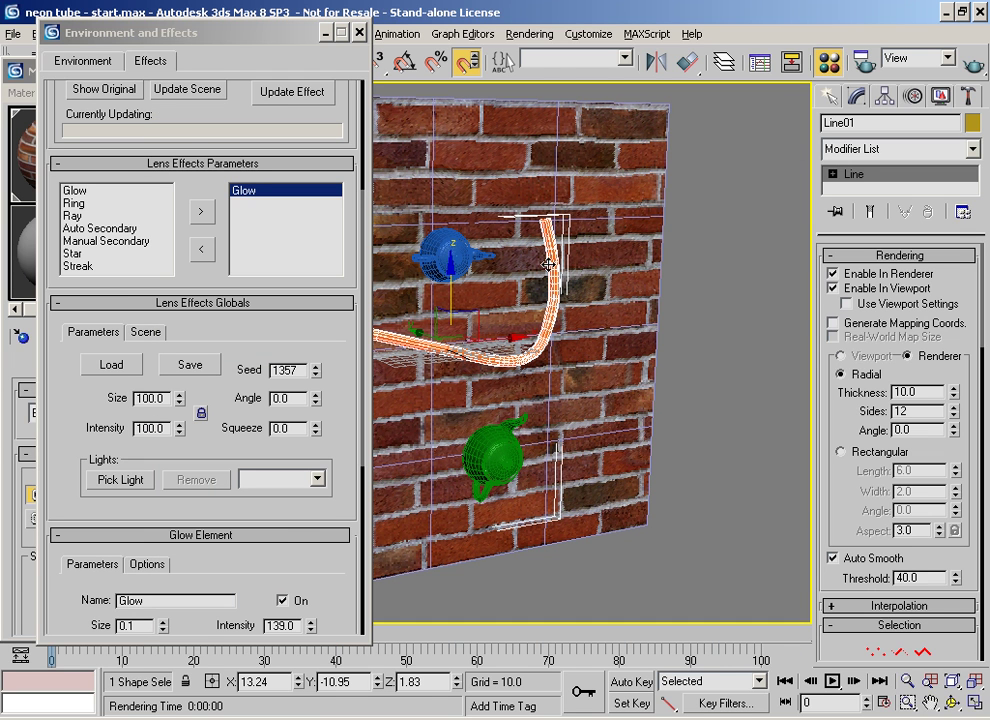
{"action": "left_click", "coordinate": [326, 32]}
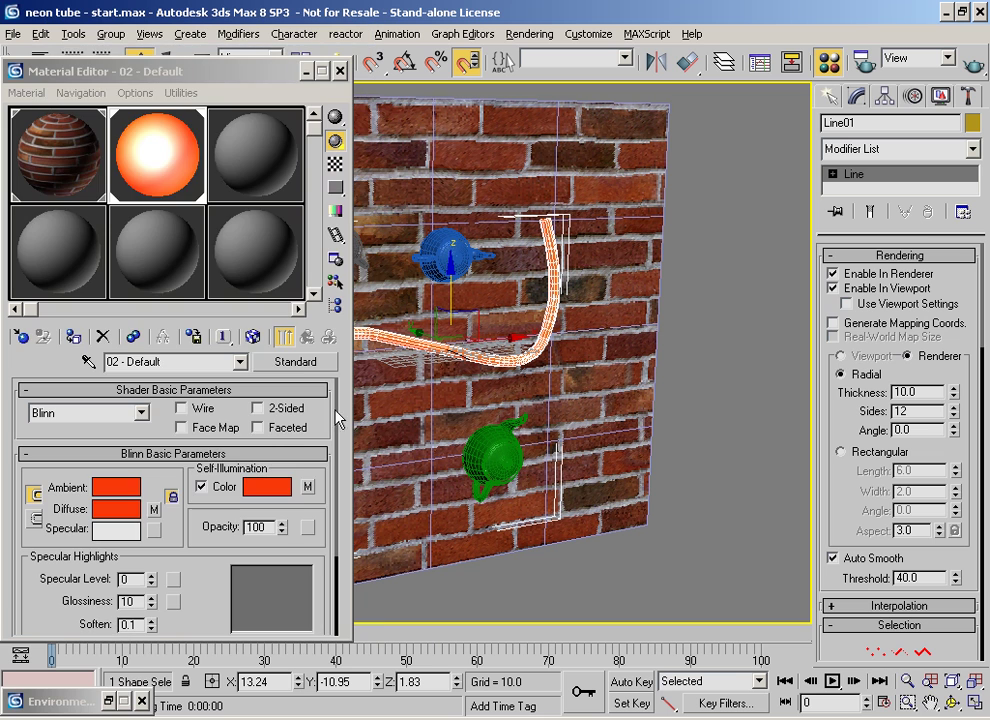
{"action": "left_click", "coordinate": [306, 71]}
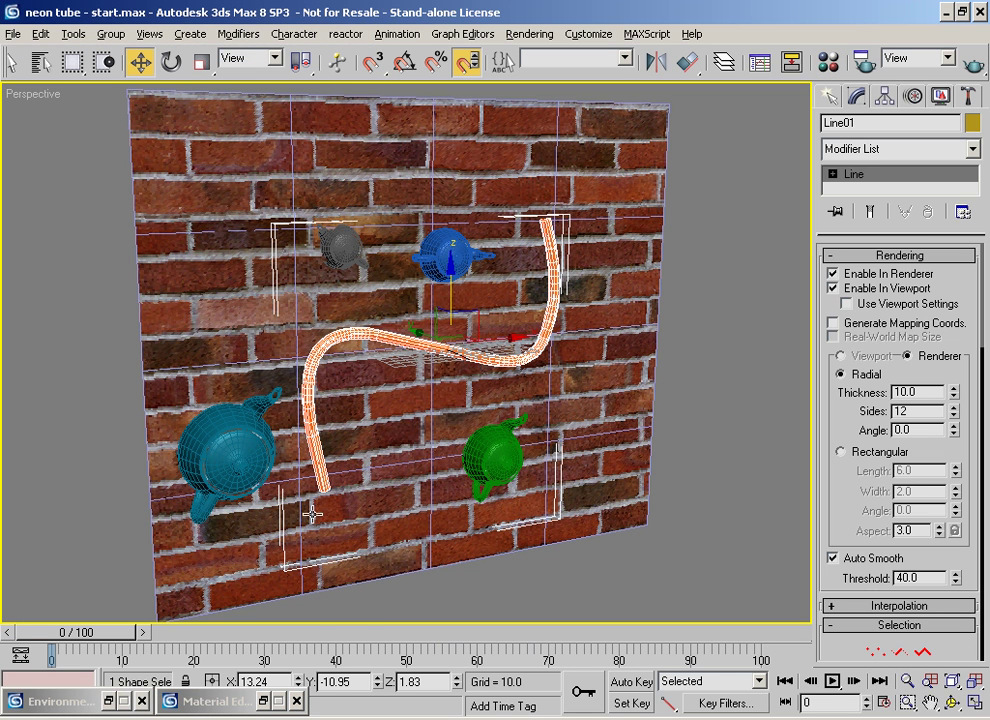
Step: Place an omni light in front of the brick wall below the neon tube
{"action": "left_click", "coordinate": [74, 33]}
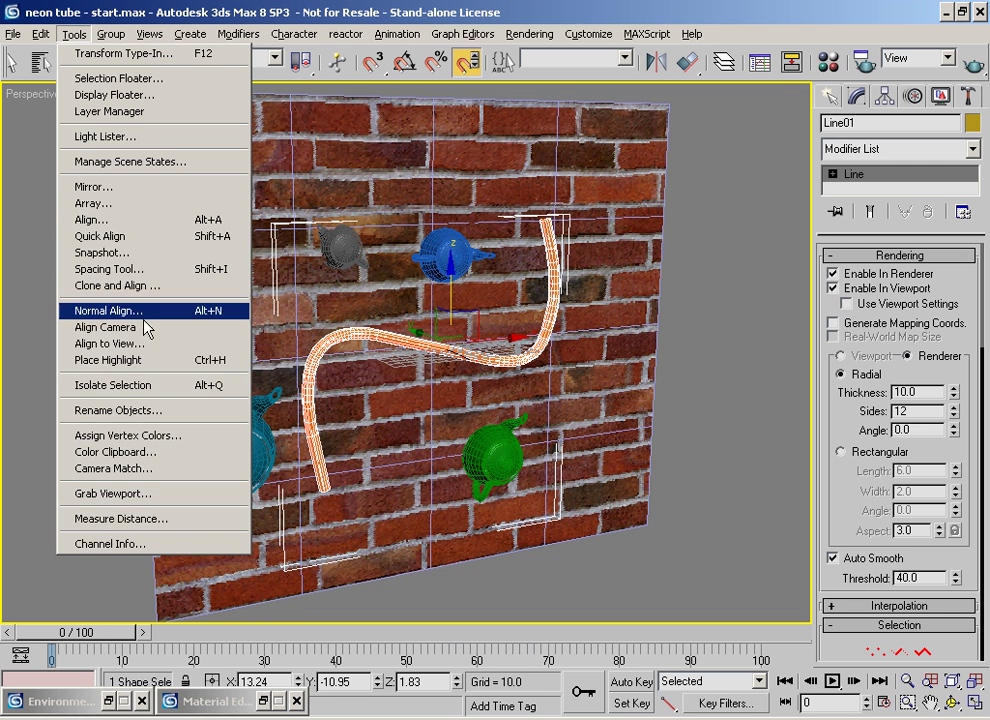
{"action": "left_click", "coordinate": [370, 10]}
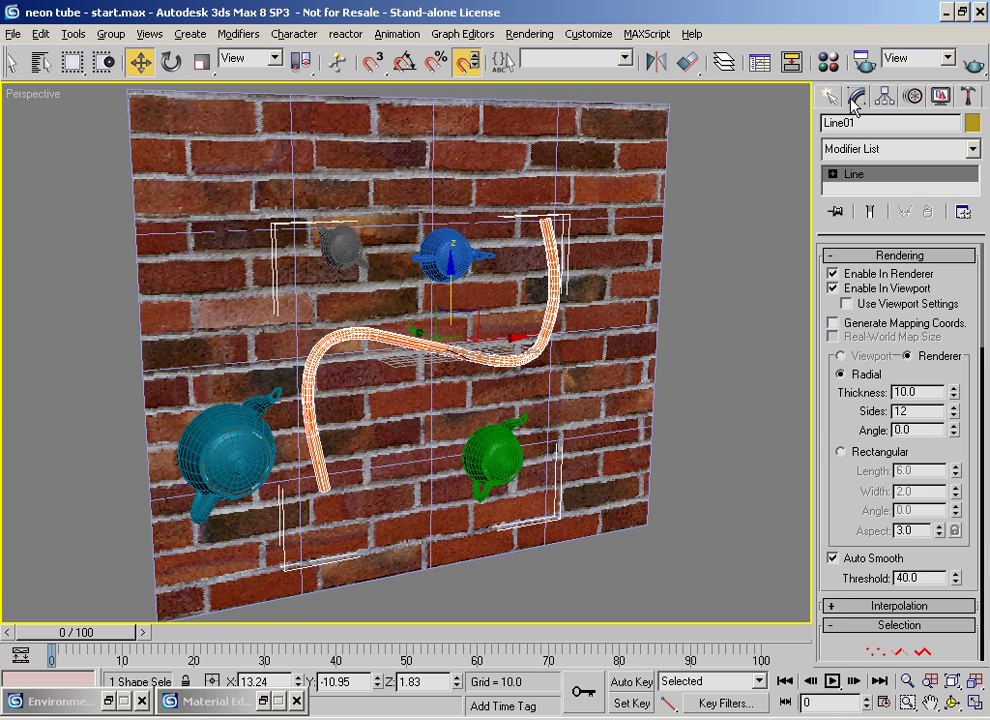
{"action": "left_click", "coordinate": [829, 96]}
{"action": "left_click", "coordinate": [878, 127]}
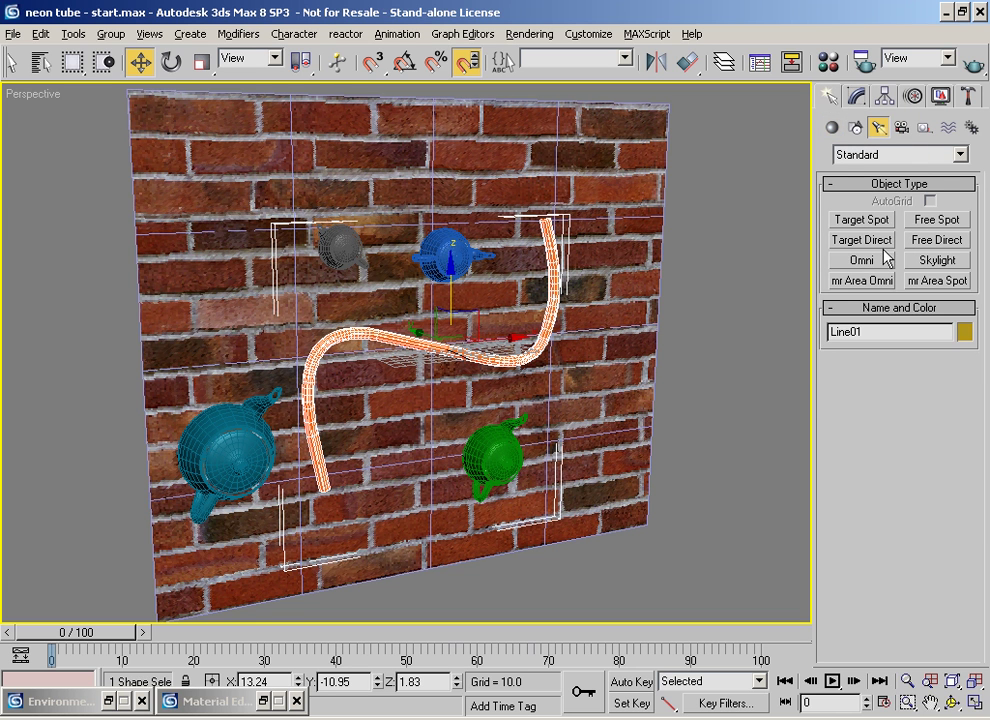
{"action": "left_click", "coordinate": [884, 258]}
{"action": "left_click", "coordinate": [619, 575]}
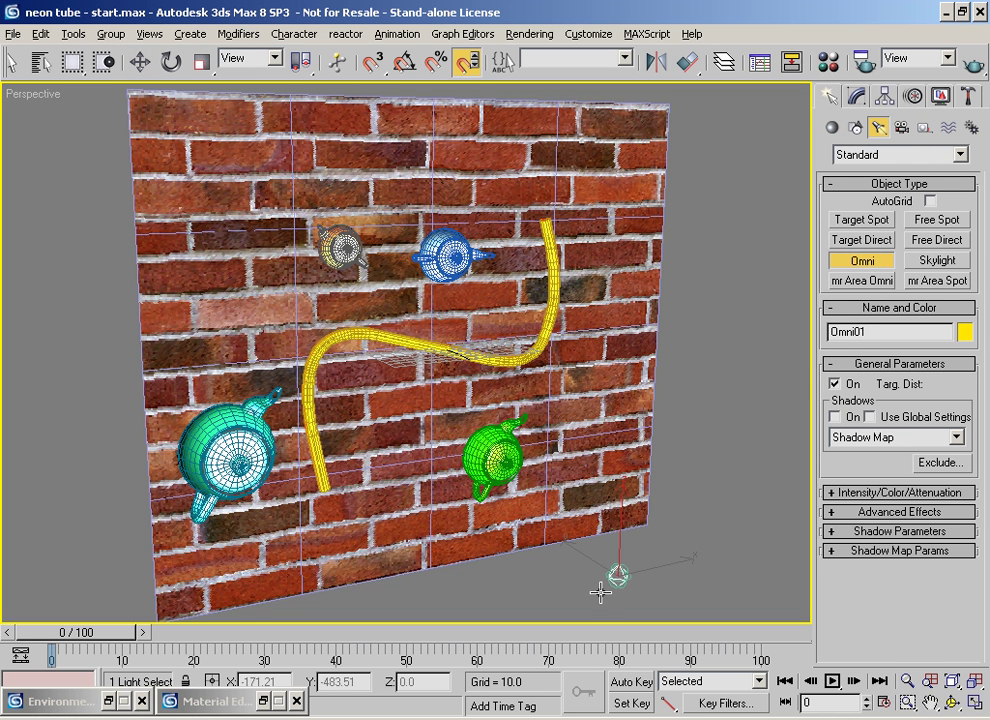
Step: Set the omni light's multiplier to 1 and its colour to pure white
{"action": "left_click", "coordinate": [862, 492]}
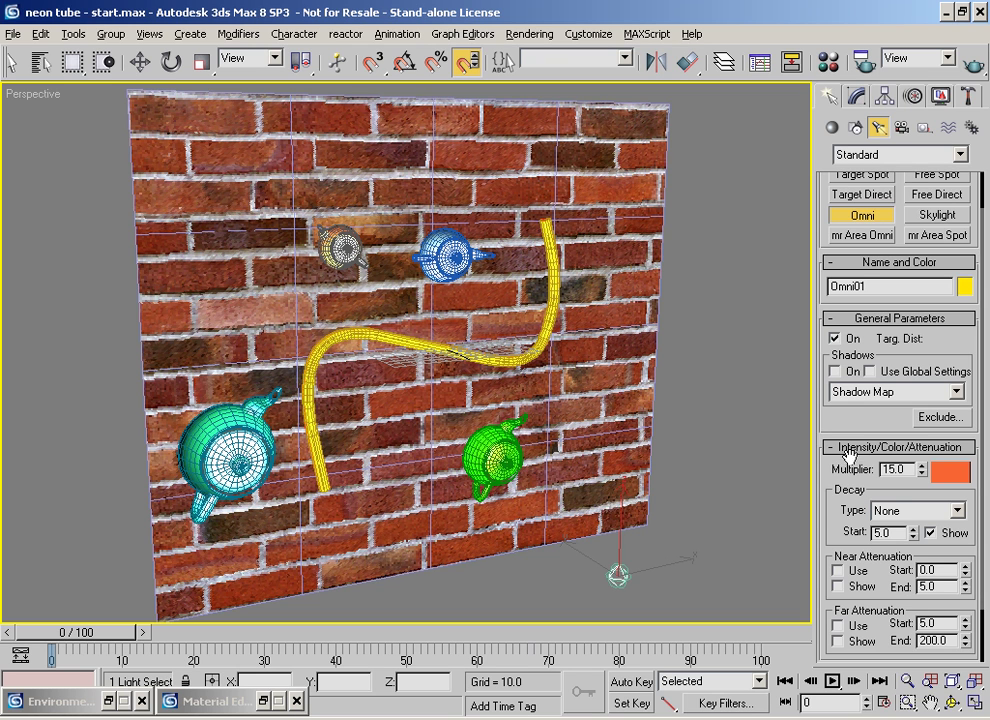
{"action": "left_click_drag", "start_coordinate": [846, 468], "coordinate": [847, 479]}
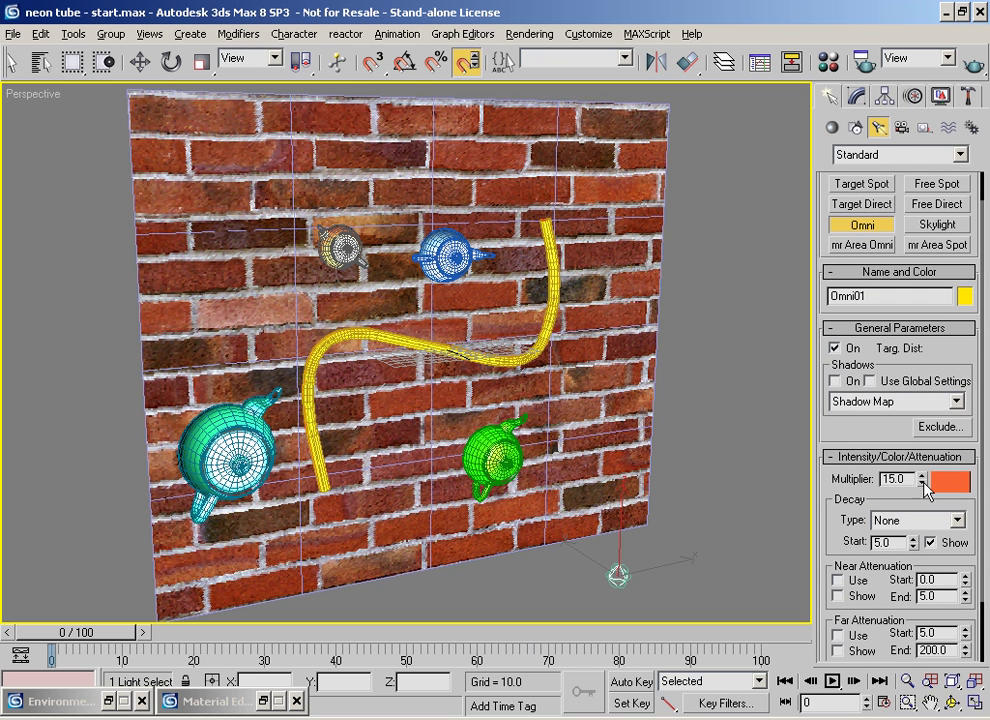
{"action": "double_click", "coordinate": [893, 479]}
{"action": "type", "text": "1"}
{"action": "left_click", "coordinate": [950, 481]}
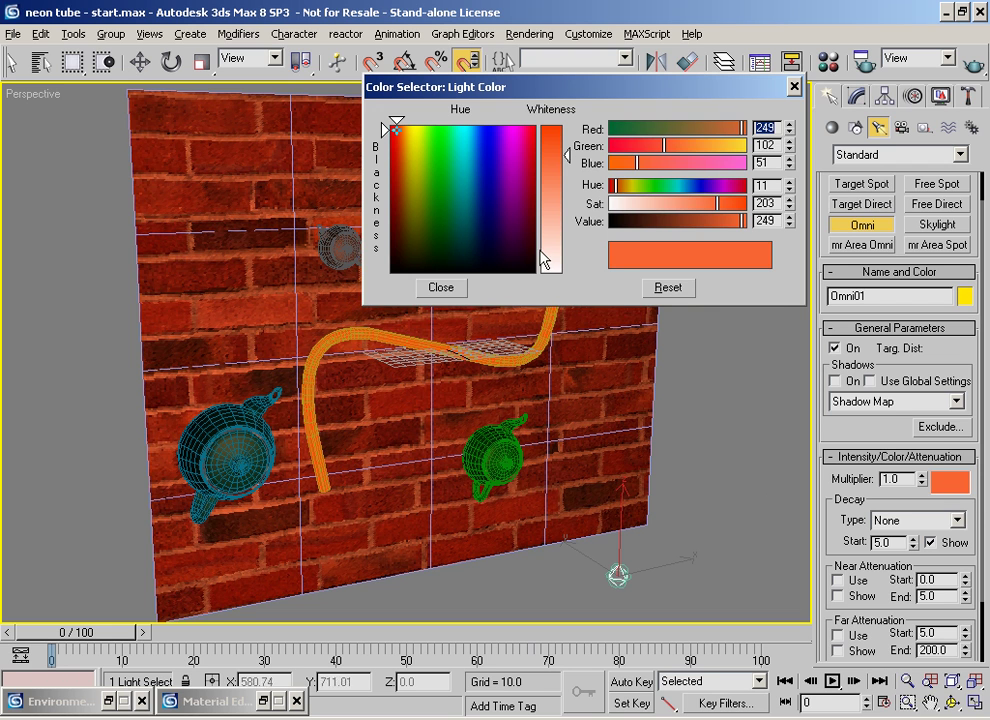
{"action": "left_click_drag", "start_coordinate": [545, 260], "coordinate": [557, 272]}
{"action": "left_click", "coordinate": [441, 287]}
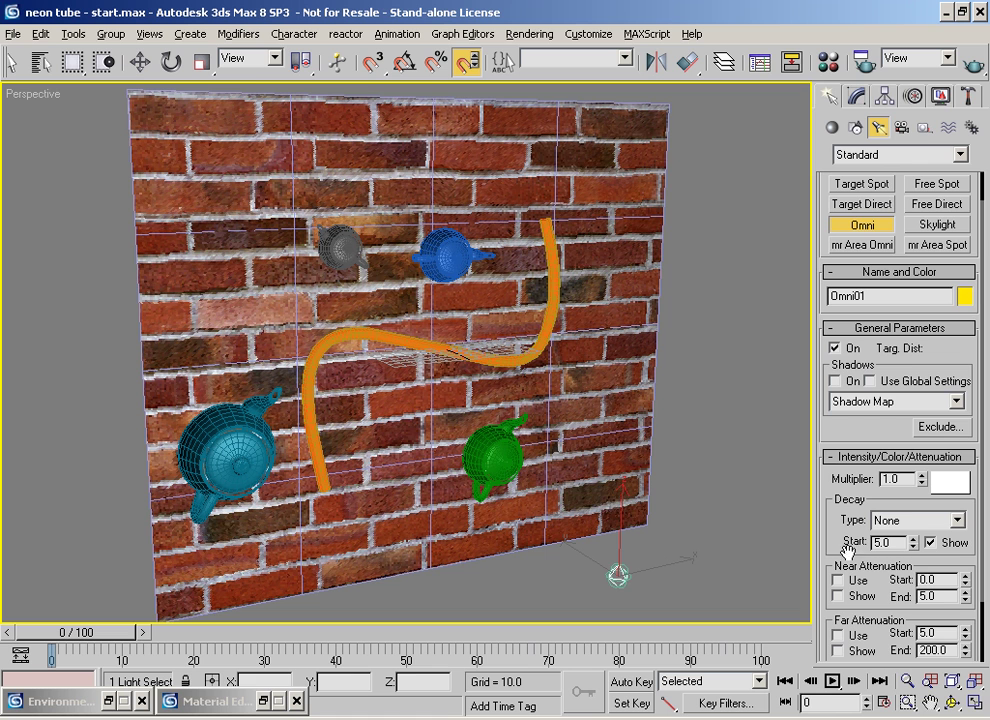
{"action": "left_click_drag", "start_coordinate": [813, 533], "coordinate": [779, 541]}
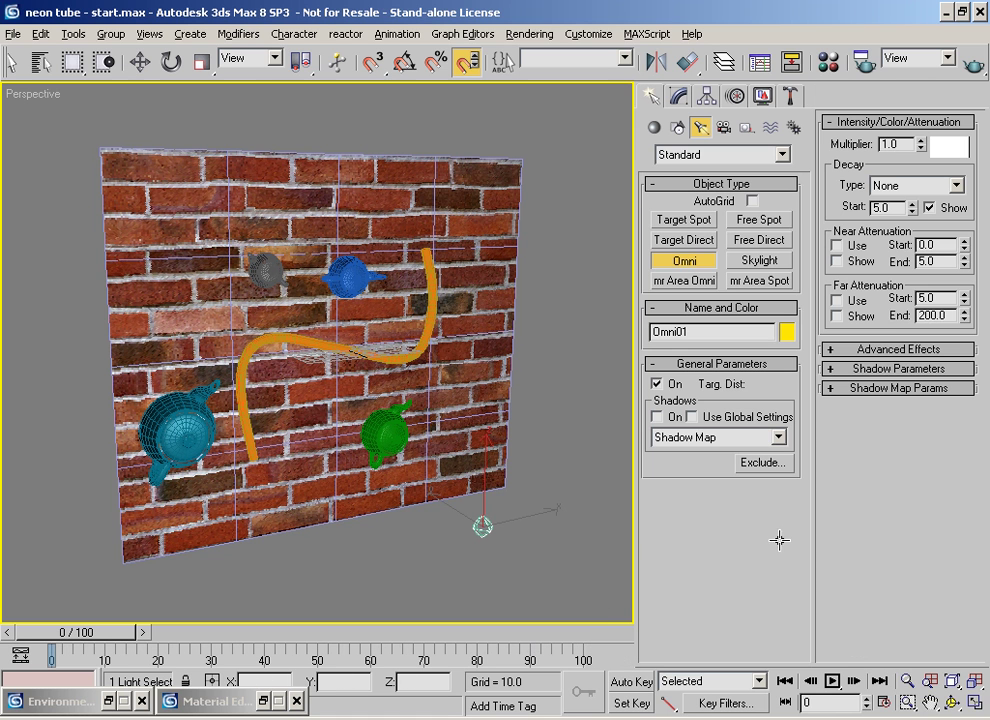
Step: Expand the light's Advanced Effects and Shadow Parameters rollouts, then finish creating omni lights
{"action": "left_click", "coordinate": [896, 349]}
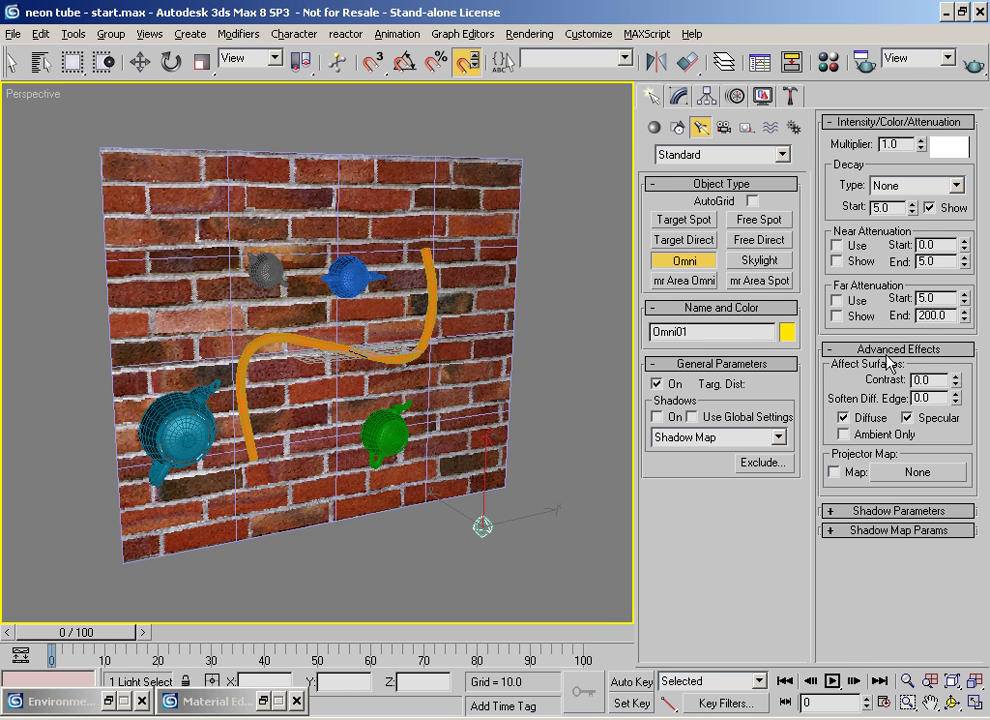
{"action": "left_click", "coordinate": [881, 511]}
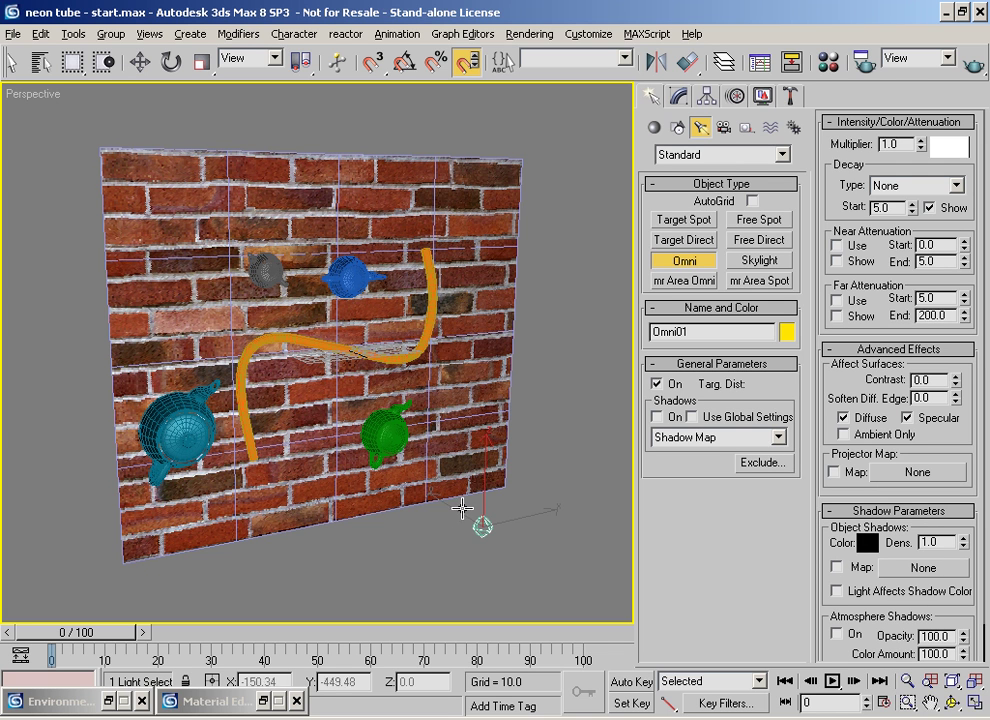
{"action": "middle_click_drag", "start_coordinate": [462, 510], "coordinate": [508, 235], "text": "alt"}
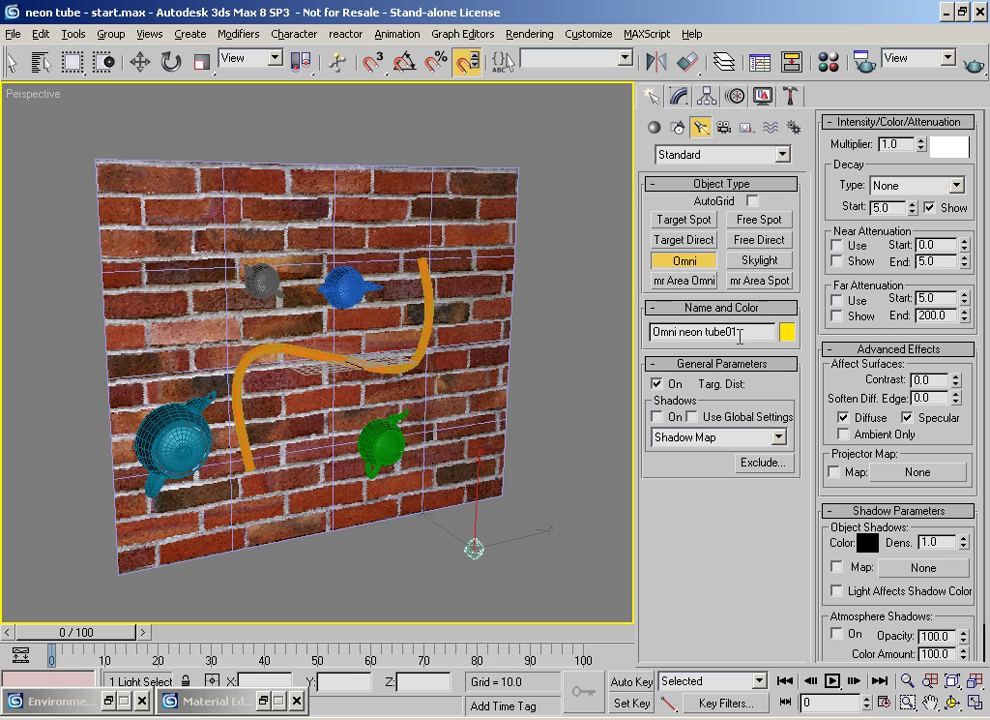
{"action": "middle_click_drag", "start_coordinate": [526, 418], "coordinate": [504, 449], "text": "alt"}
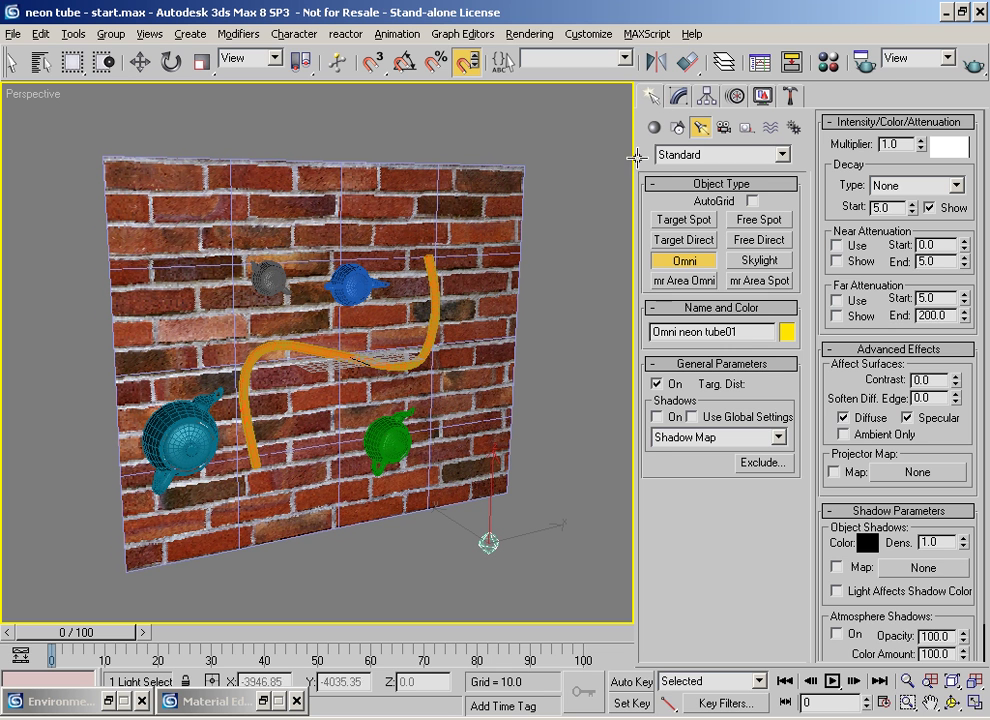
{"action": "right_click", "coordinate": [546, 351]}
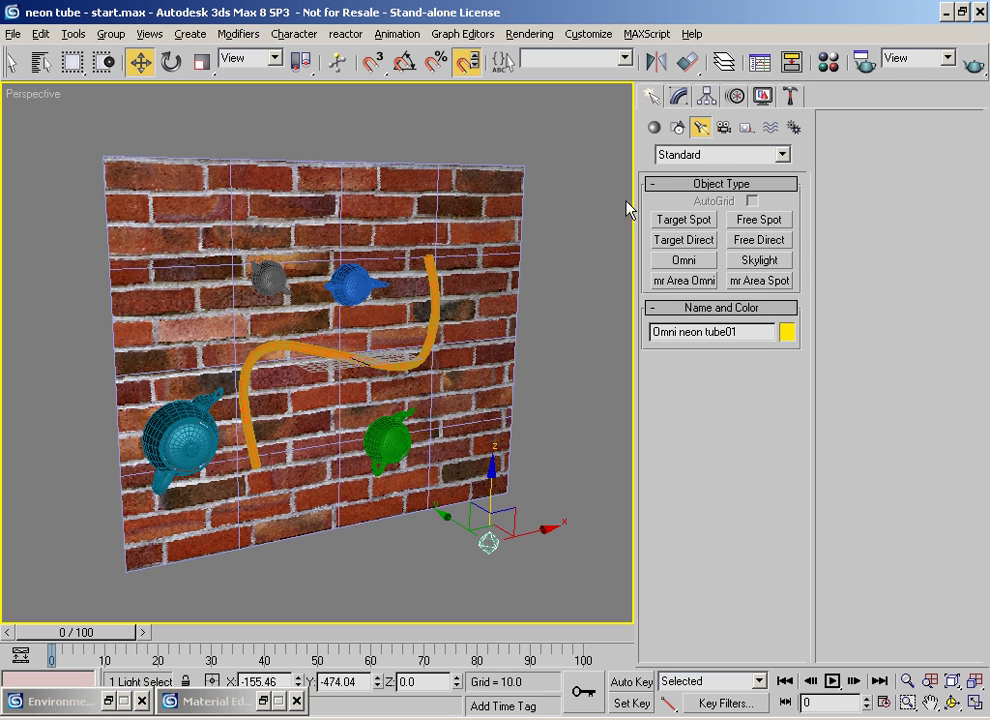
Step: Distribute 50 instanced copies of the omni light along the tube line with the Spacing Tool, then deselect
{"action": "left_click", "coordinate": [72, 34]}
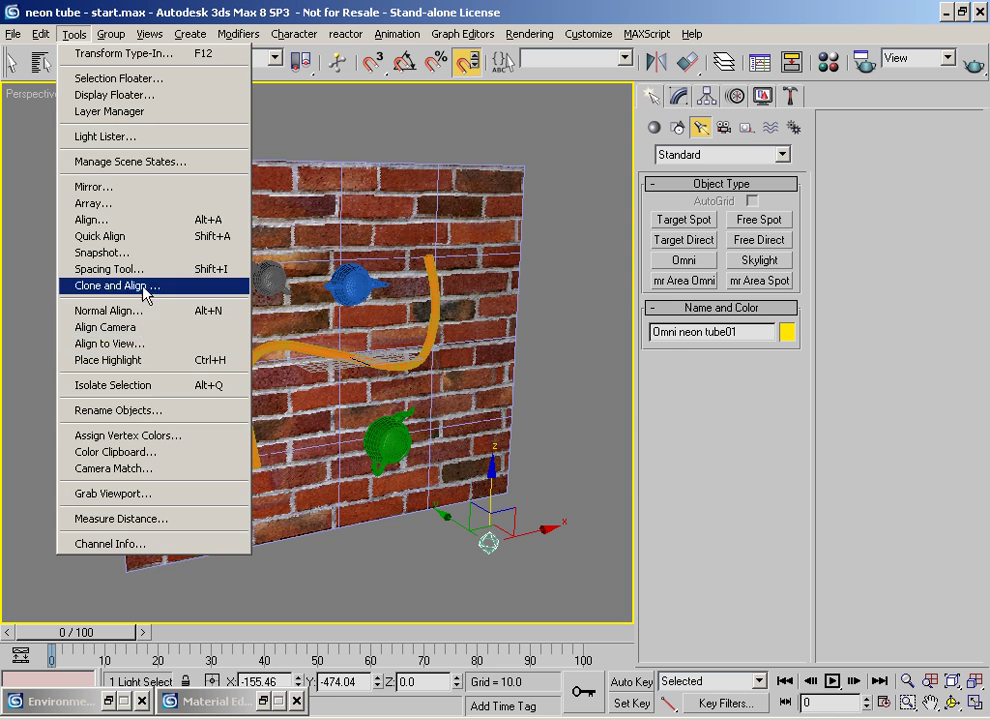
{"action": "left_click", "coordinate": [108, 269]}
{"action": "left_click", "coordinate": [447, 133]}
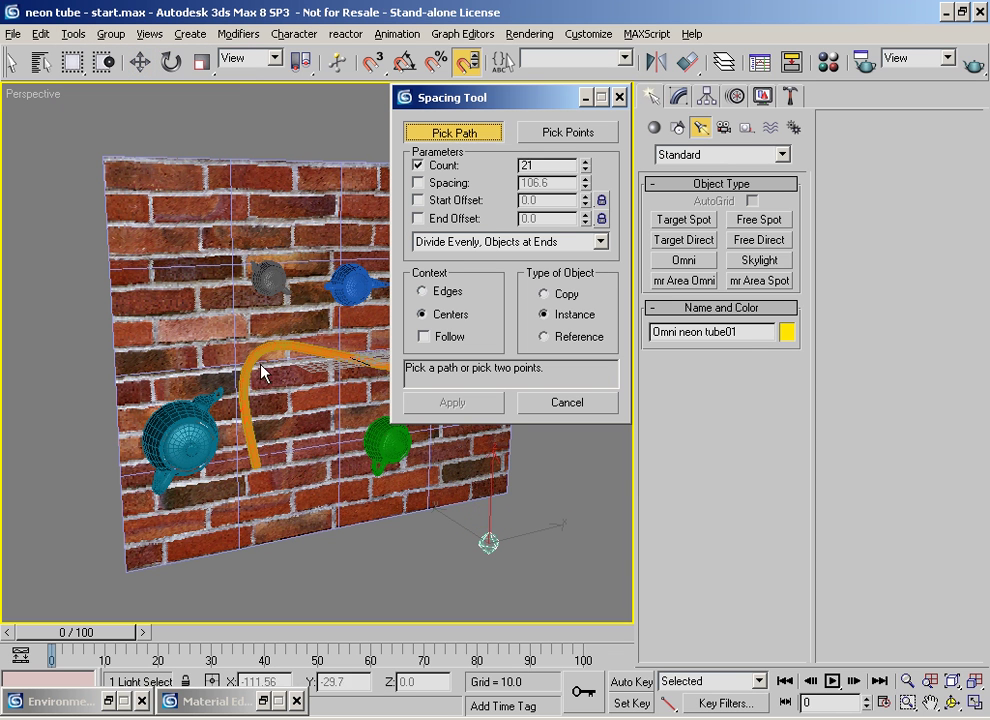
{"action": "left_click", "coordinate": [252, 368]}
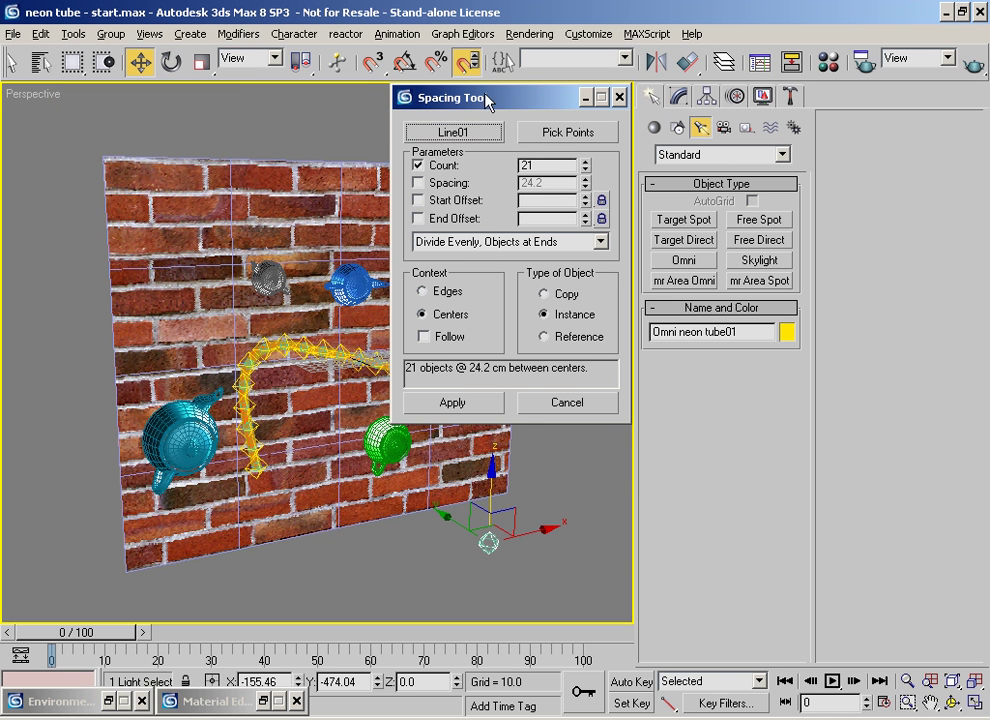
{"action": "left_click_drag", "start_coordinate": [486, 100], "coordinate": [829, 170]}
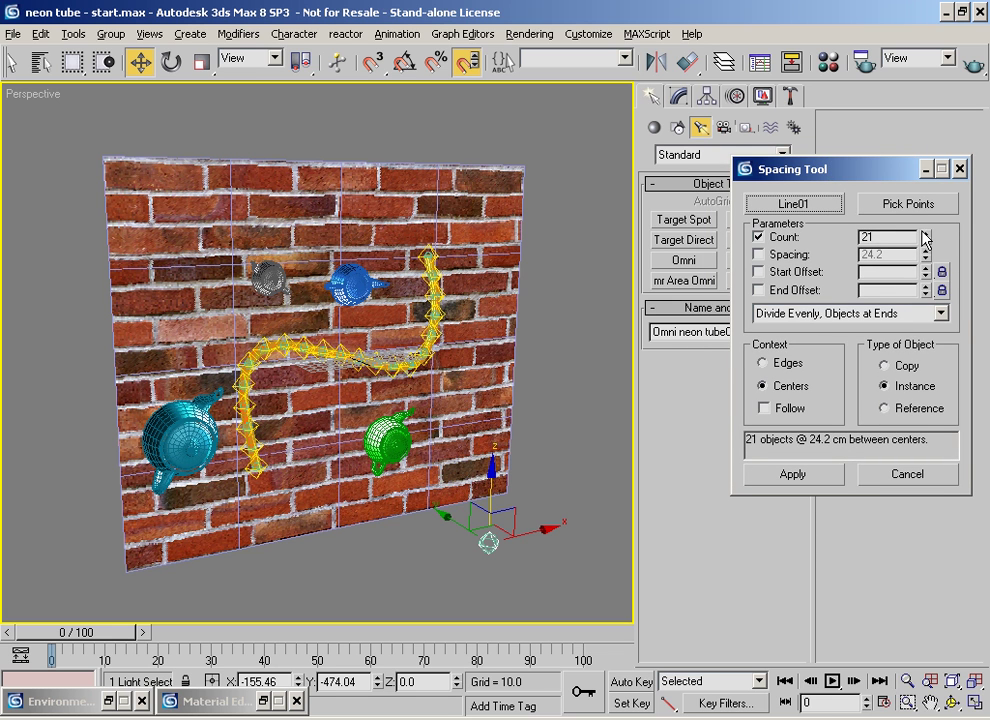
{"action": "left_click_drag", "start_coordinate": [925, 233], "coordinate": [916, 203]}
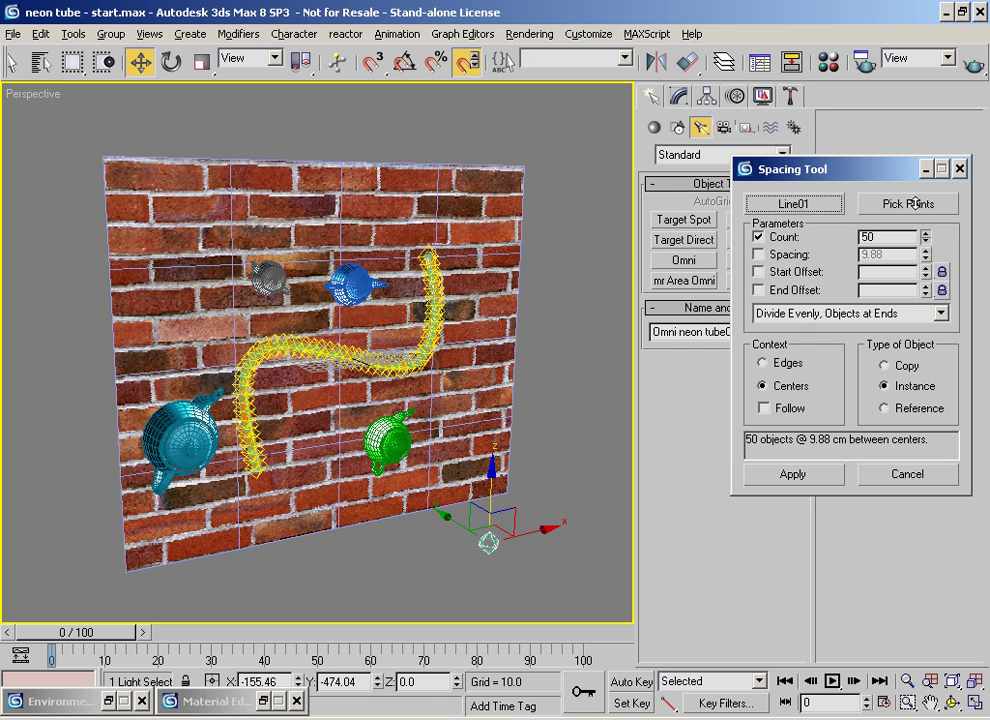
{"action": "left_click", "coordinate": [795, 477]}
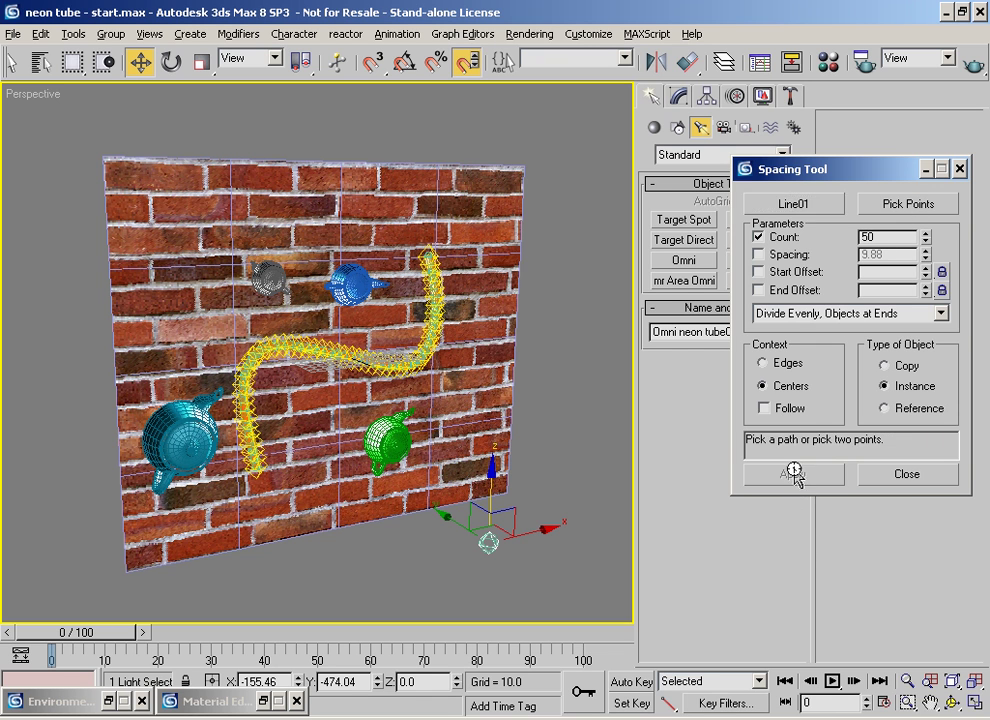
{"action": "left_click", "coordinate": [929, 484]}
{"action": "middle_click_drag", "start_coordinate": [578, 517], "coordinate": [550, 528]}
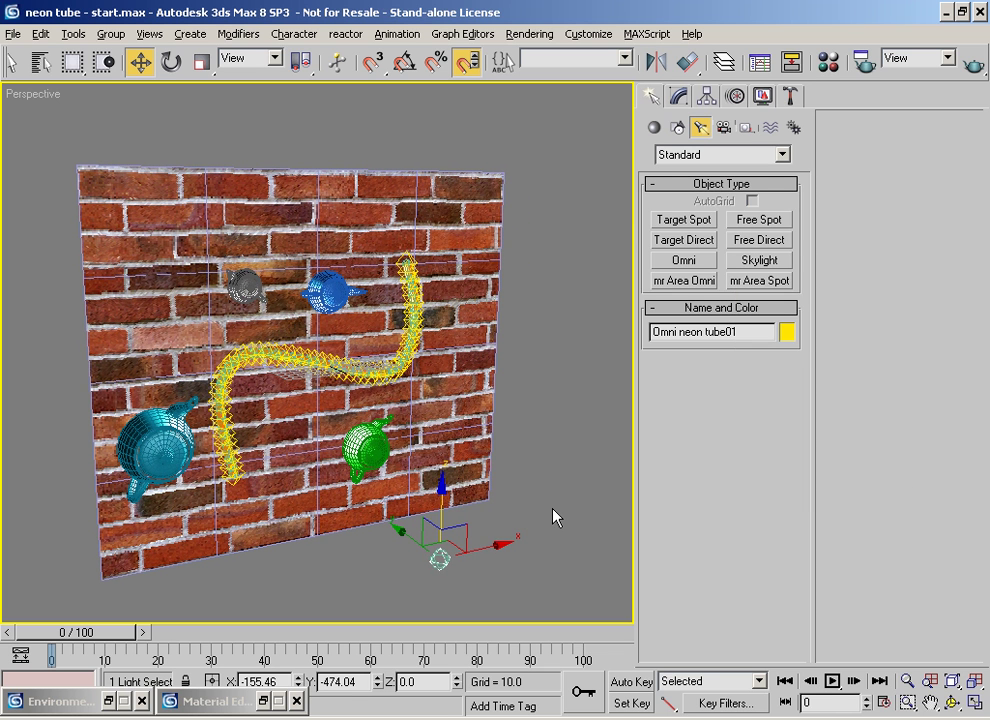
{"action": "left_click", "coordinate": [553, 509]}
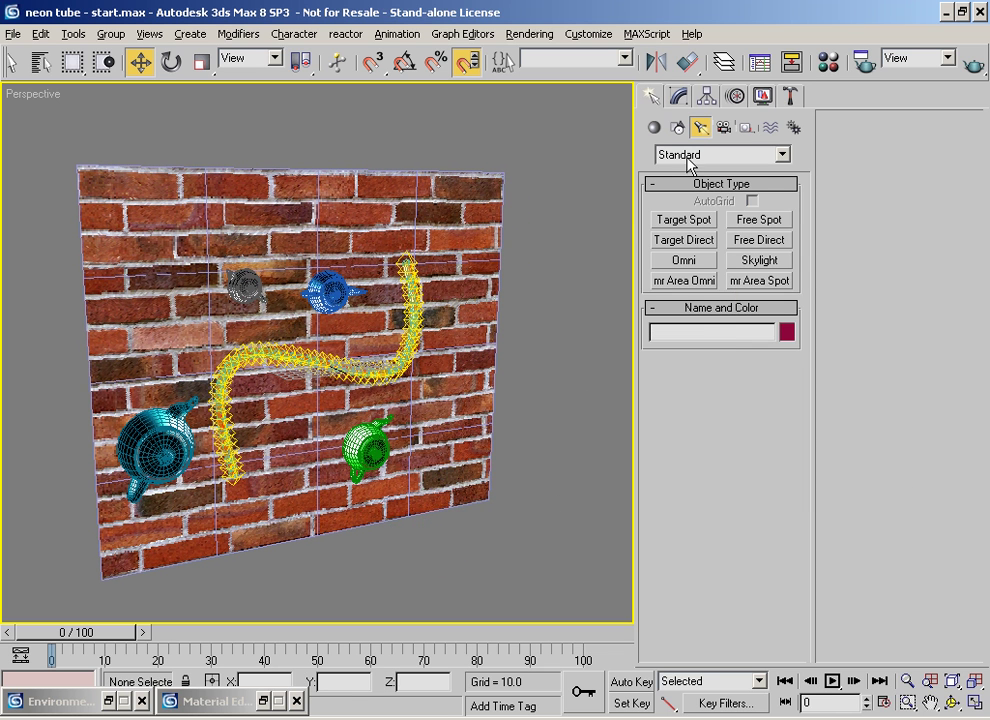
{"action": "left_click", "coordinate": [681, 98]}
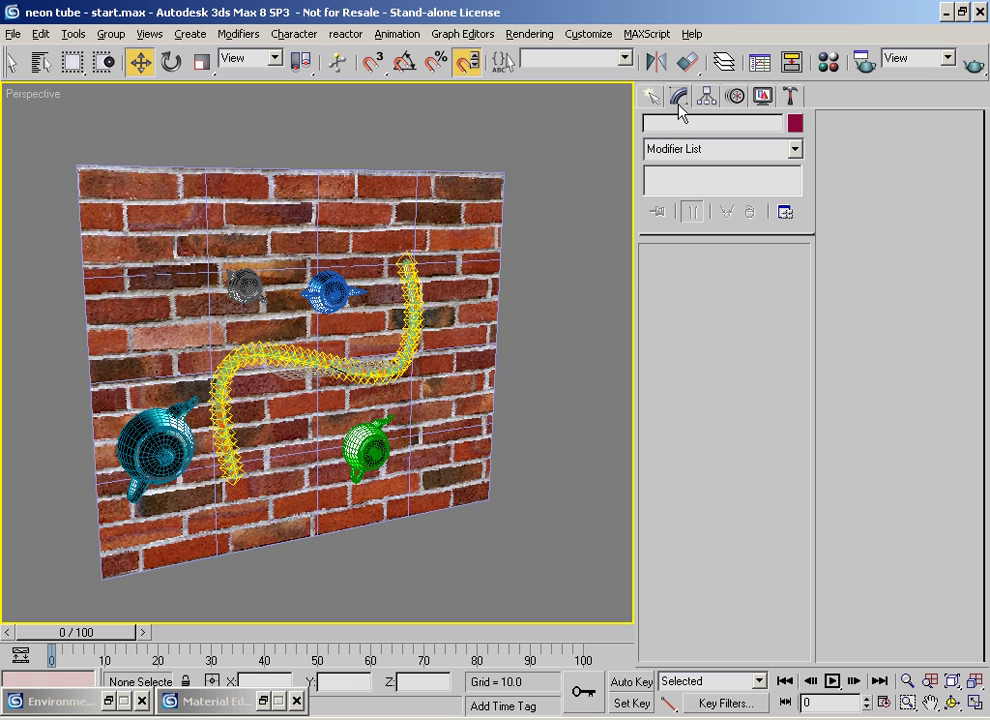
Step: Turn on shadows for Omni neon tube51 with shadow map size 512
{"action": "left_click", "coordinate": [406, 262]}
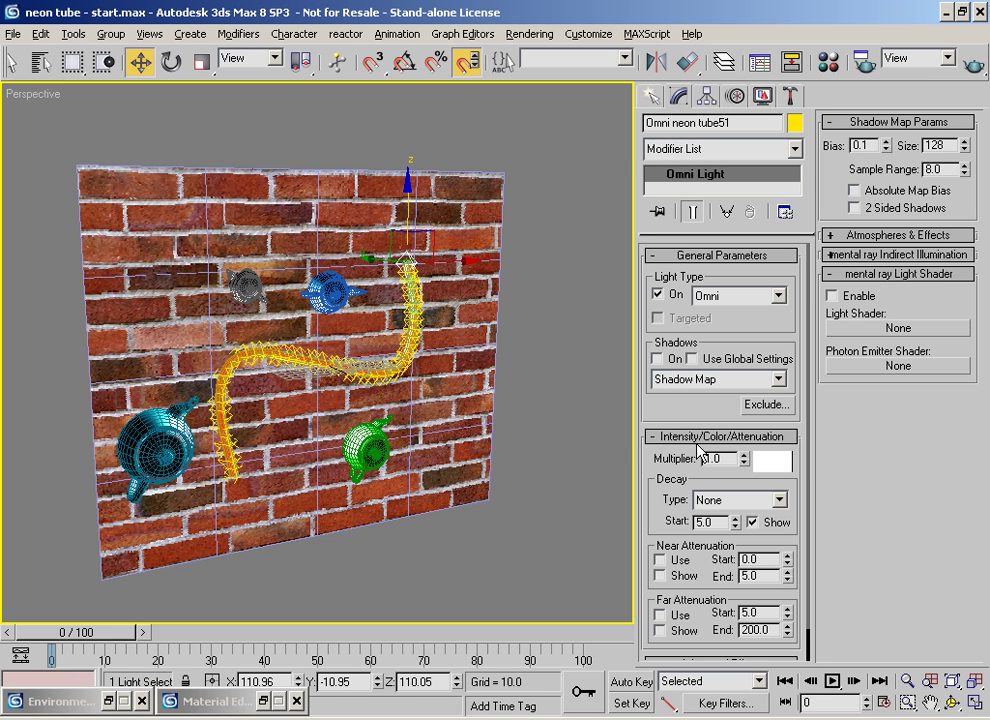
{"action": "left_click", "coordinate": [656, 360]}
{"action": "scroll", "coordinate": [645, 453], "scroll_direction": "down", "scroll_amount": 1}
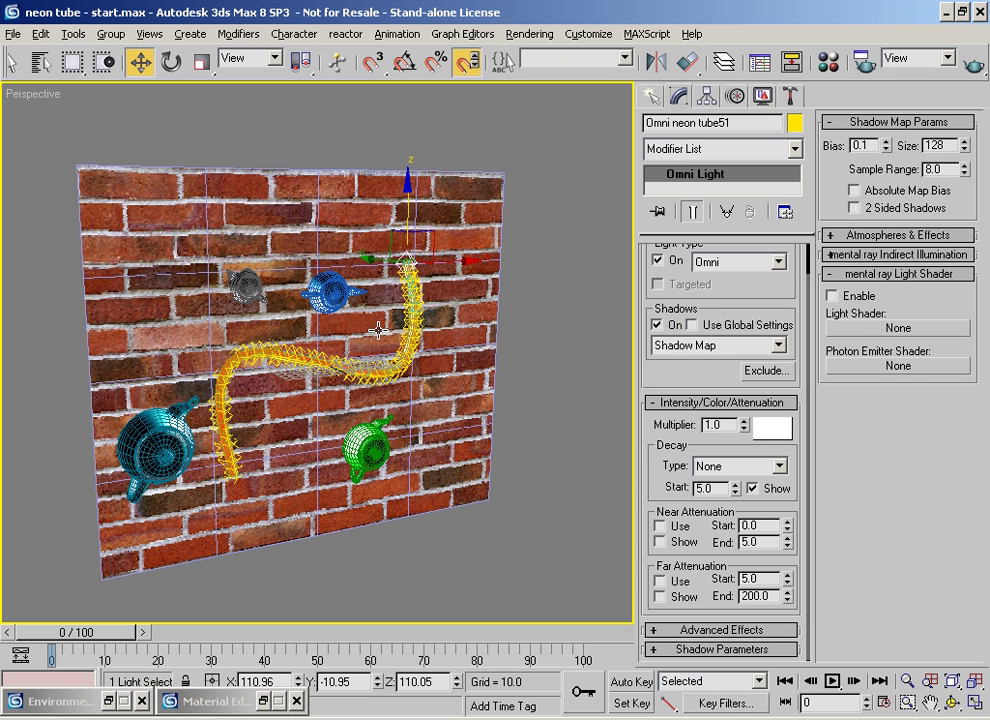
{"action": "double_click", "coordinate": [937, 145]}
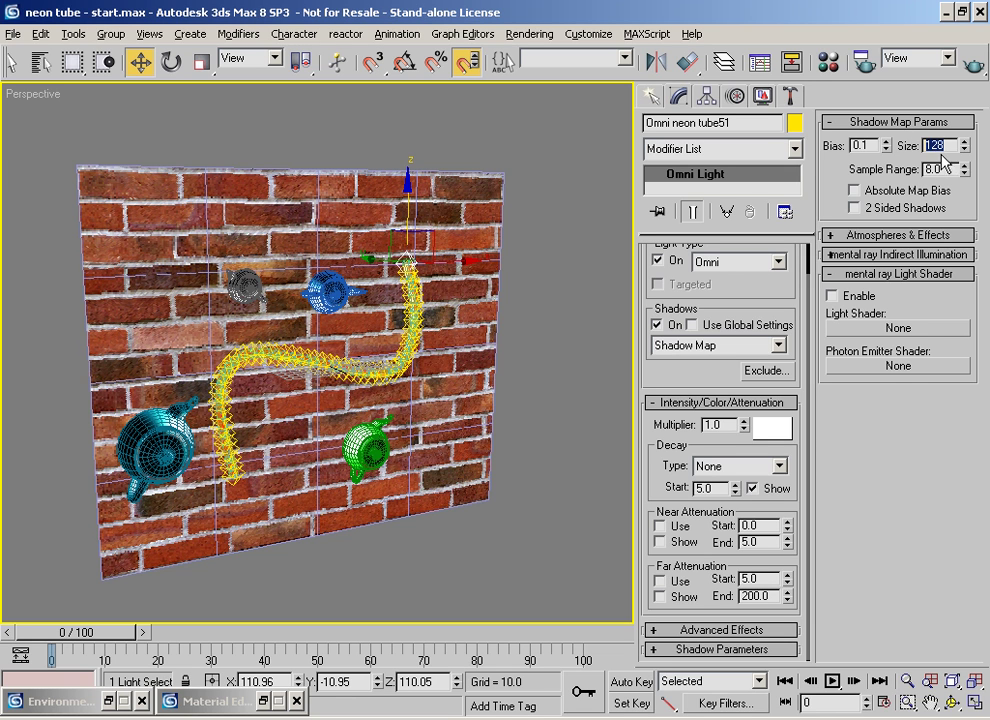
{"action": "type", "text": "512"}
Step: Run a test render of the light-flooded brick wall, then close it
{"action": "middle_click_drag", "start_coordinate": [323, 239], "coordinate": [358, 237]}
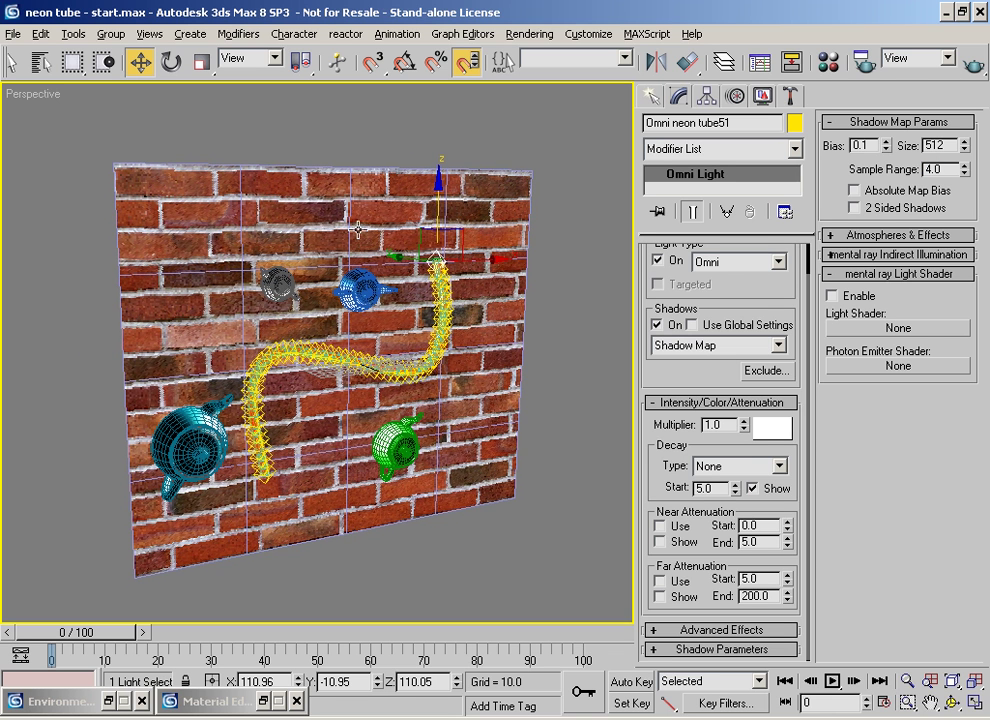
{"action": "left_click", "coordinate": [970, 65]}
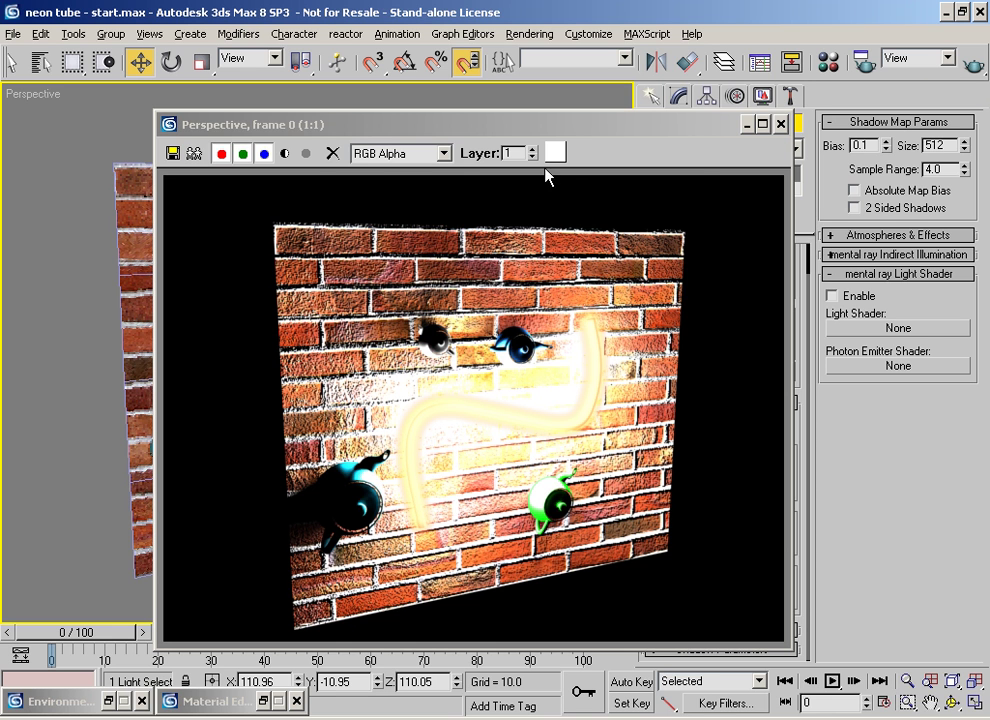
{"action": "left_click", "coordinate": [781, 124]}
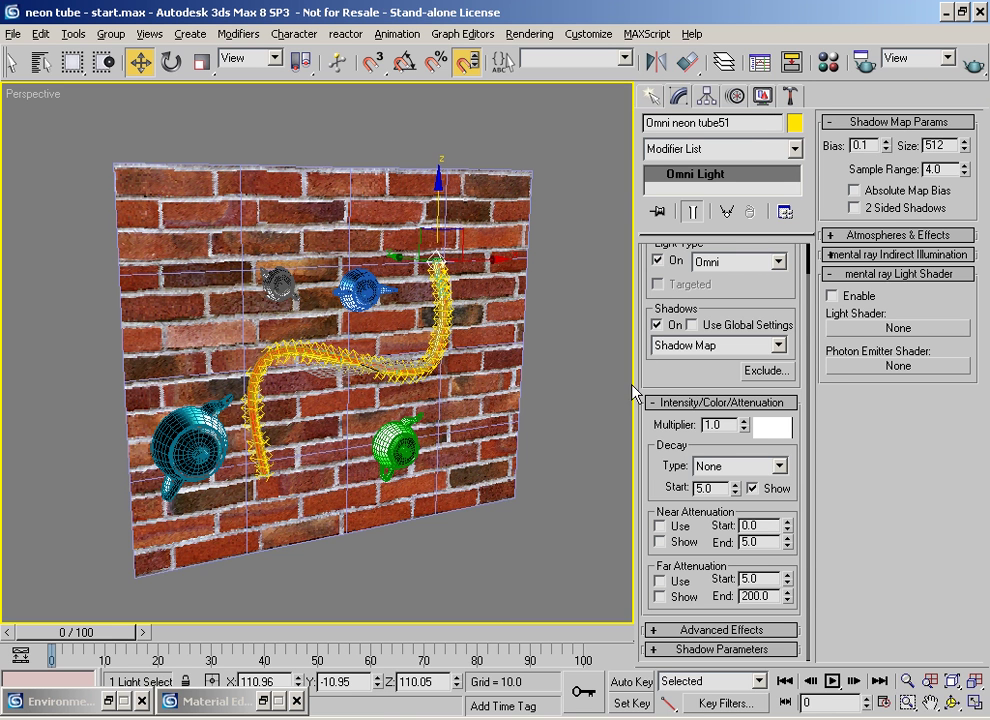
Step: Copy the neon material's orange diffuse colour onto the tube lights and render the orange-lit wall
{"action": "left_click", "coordinate": [828, 61]}
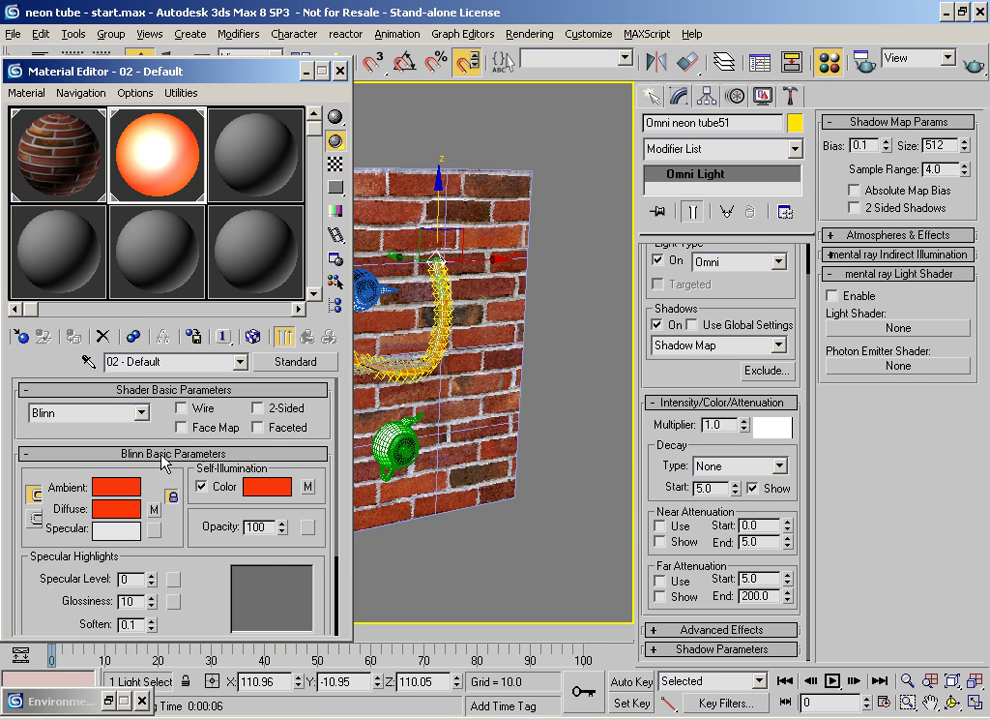
{"action": "right_click", "coordinate": [113, 508]}
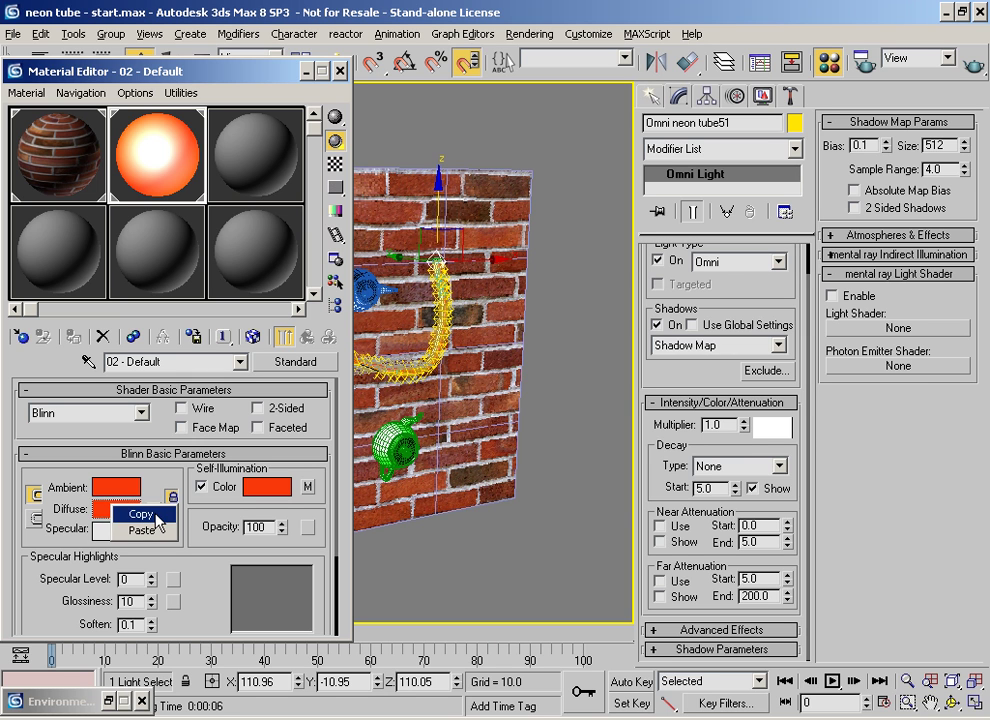
{"action": "left_click", "coordinate": [157, 519]}
{"action": "right_click", "coordinate": [771, 430]}
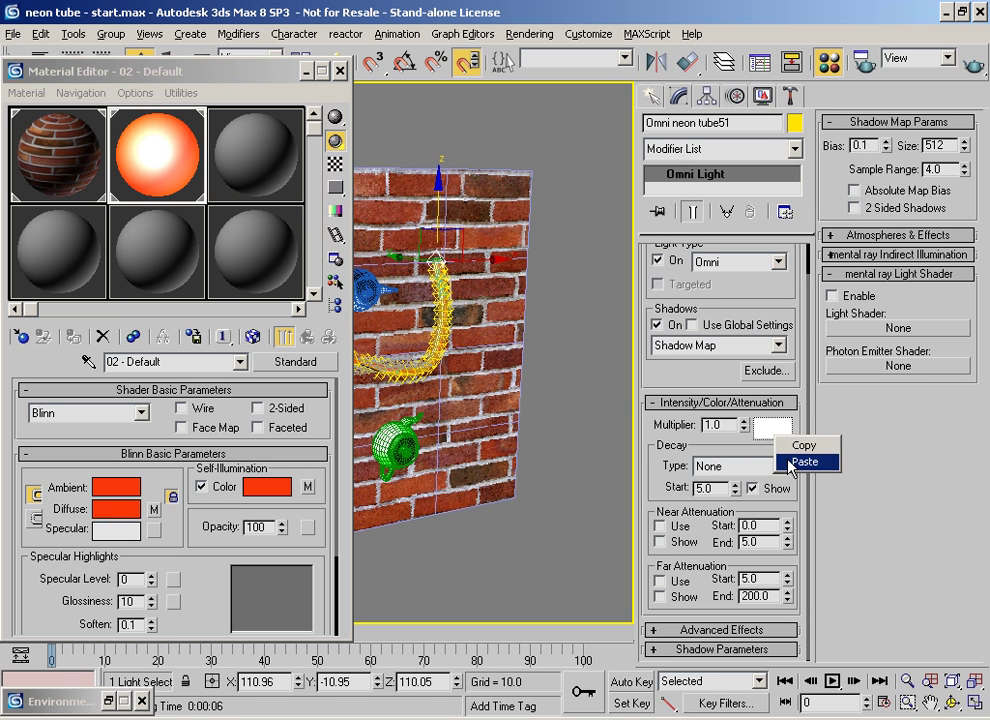
{"action": "left_click", "coordinate": [795, 459]}
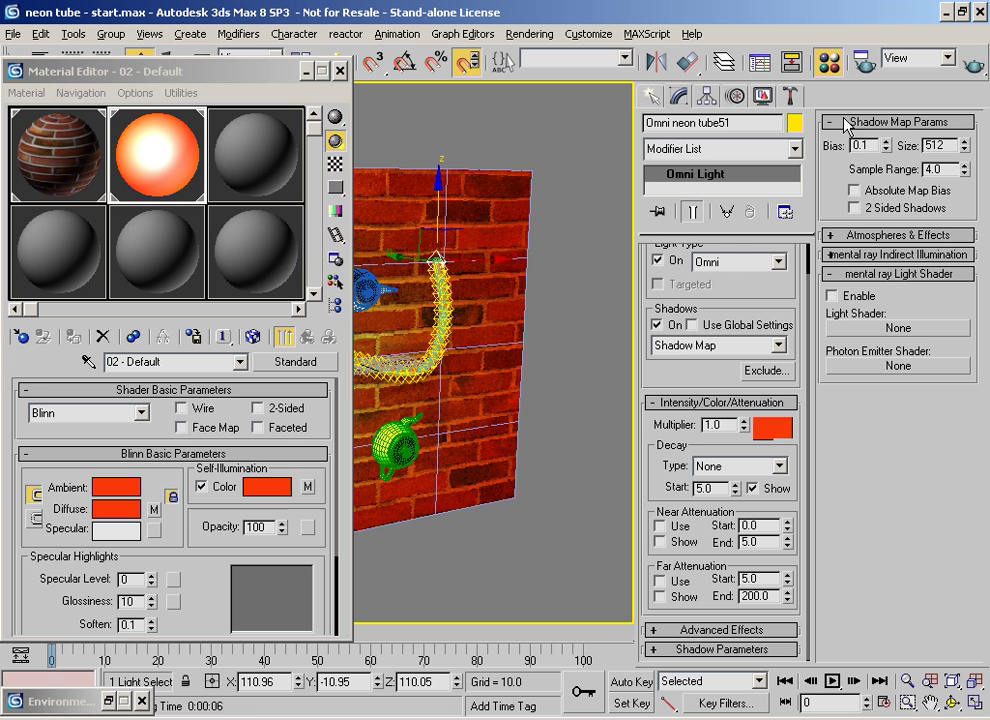
{"action": "left_click", "coordinate": [973, 66]}
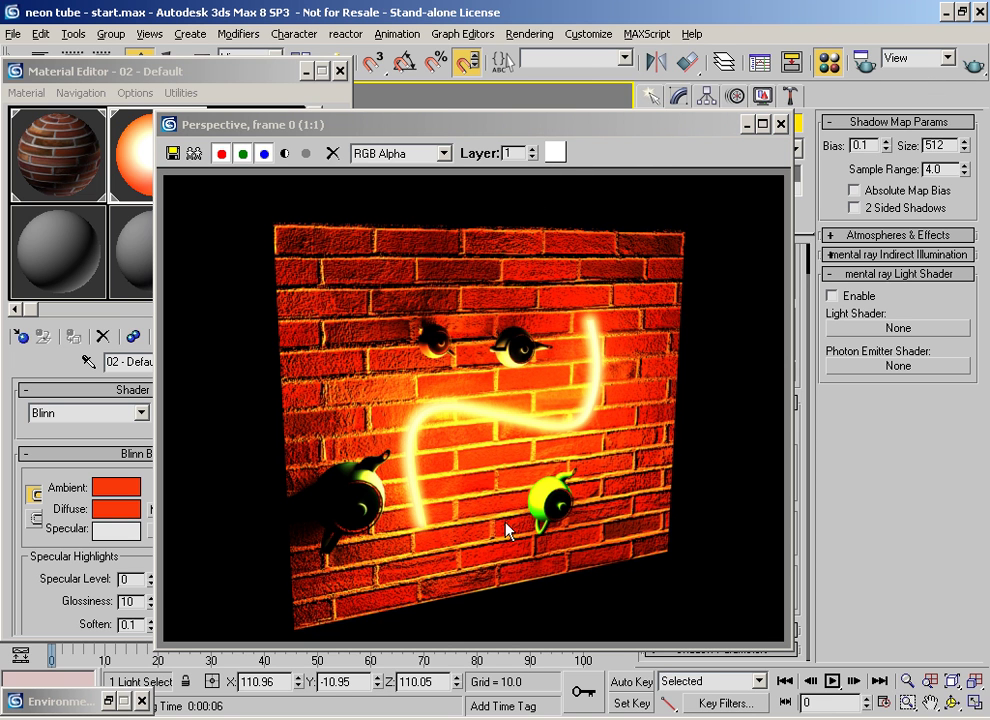
{"action": "left_click_drag", "start_coordinate": [605, 133], "coordinate": [455, 95]}
Step: Close the render and lower the tube lights' shadow map size from 512 to 128
{"action": "left_click", "coordinate": [632, 86]}
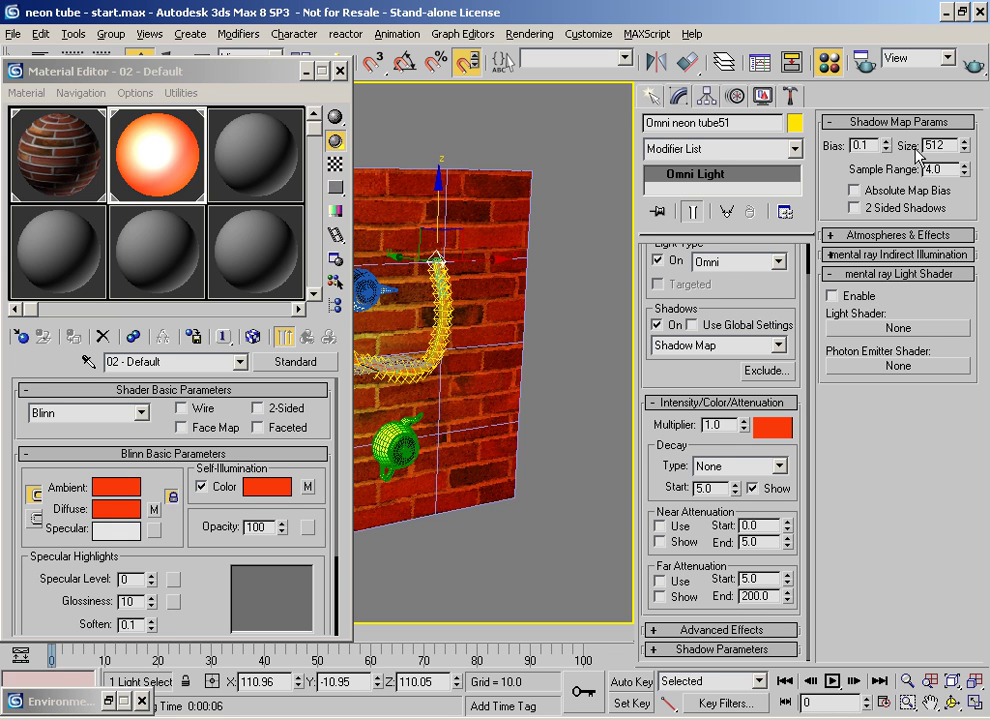
{"action": "double_click", "coordinate": [950, 145]}
{"action": "left_click_drag", "start_coordinate": [272, 76], "coordinate": [22, 47]}
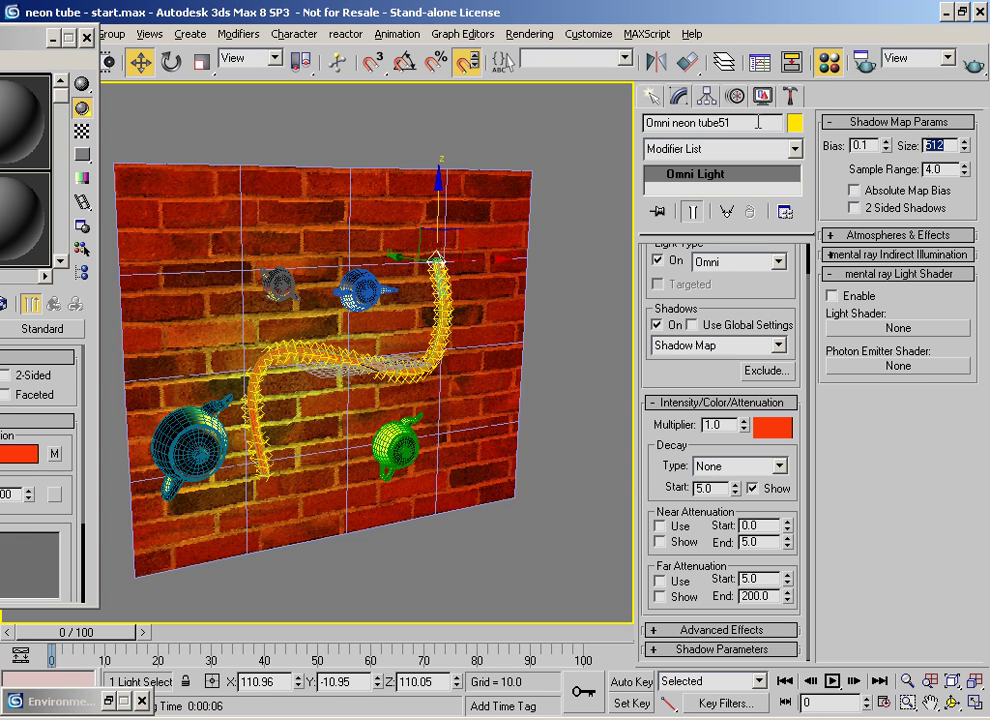
{"action": "type", "text": "128"}
{"action": "key", "text": "Return"}
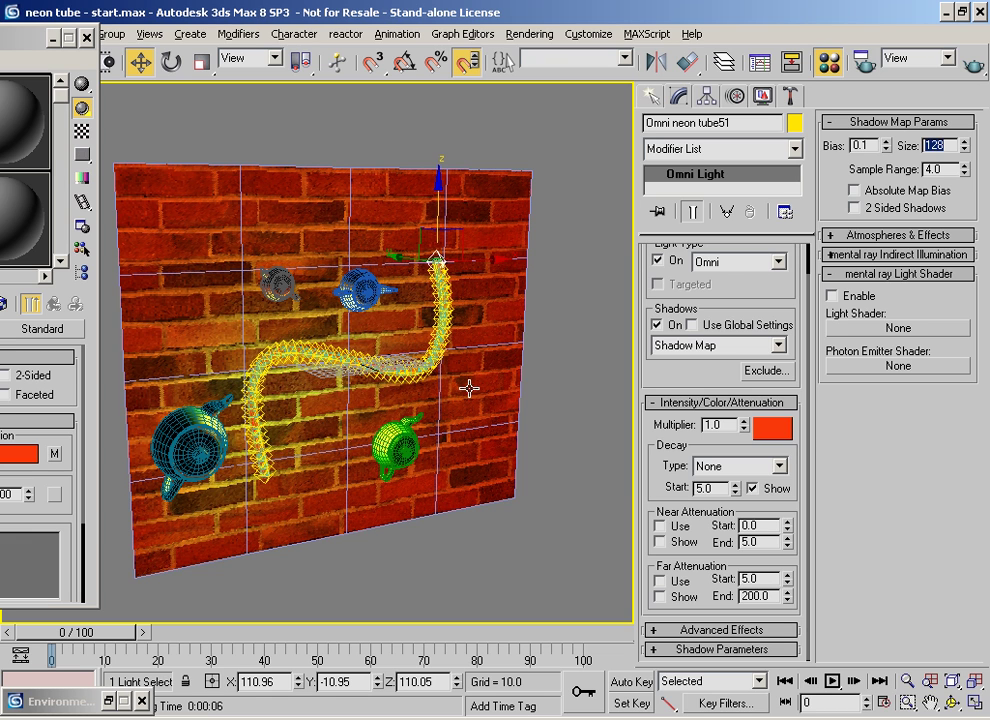
{"action": "middle_click_drag", "start_coordinate": [469, 387], "coordinate": [443, 365], "text": "alt"}
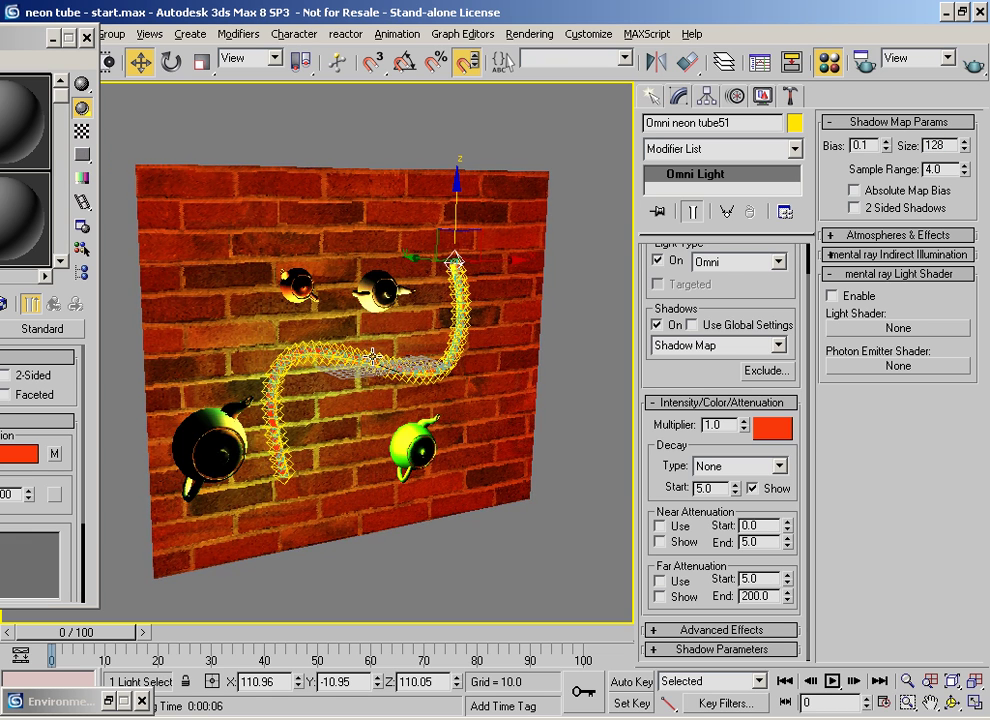
Step: Give the tube lights Inverse Square decay with a decay start of about 7.2
{"action": "scroll", "coordinate": [373, 355], "scroll_direction": "up", "scroll_amount": 3}
{"action": "scroll", "coordinate": [370, 340], "scroll_direction": "down", "scroll_amount": 2}
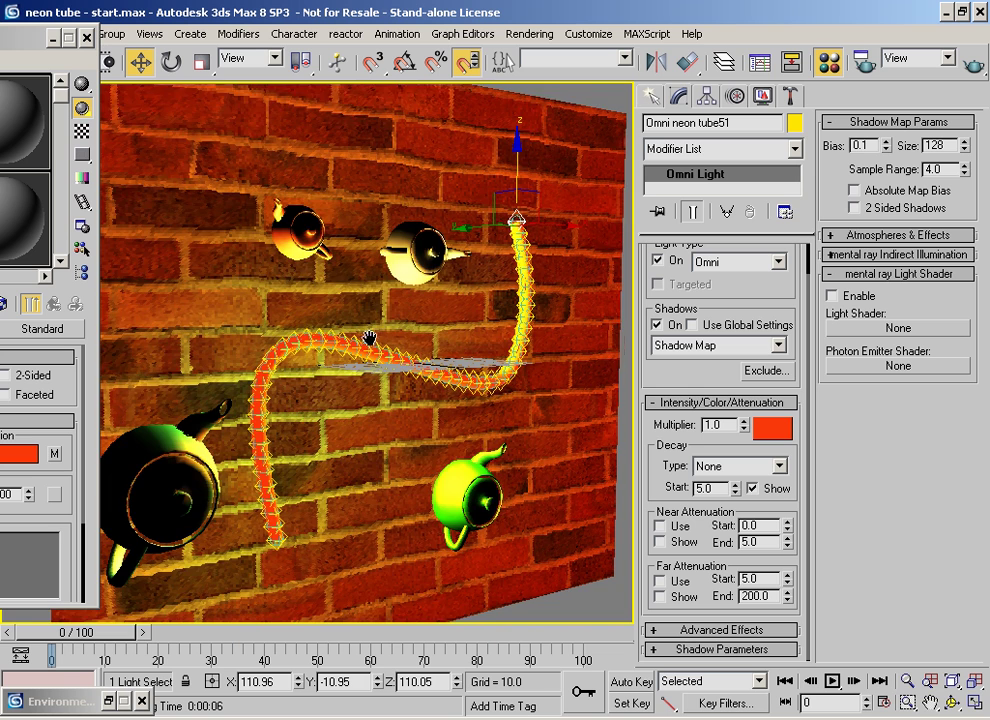
{"action": "middle_click_drag", "start_coordinate": [370, 340], "coordinate": [408, 325], "text": "alt"}
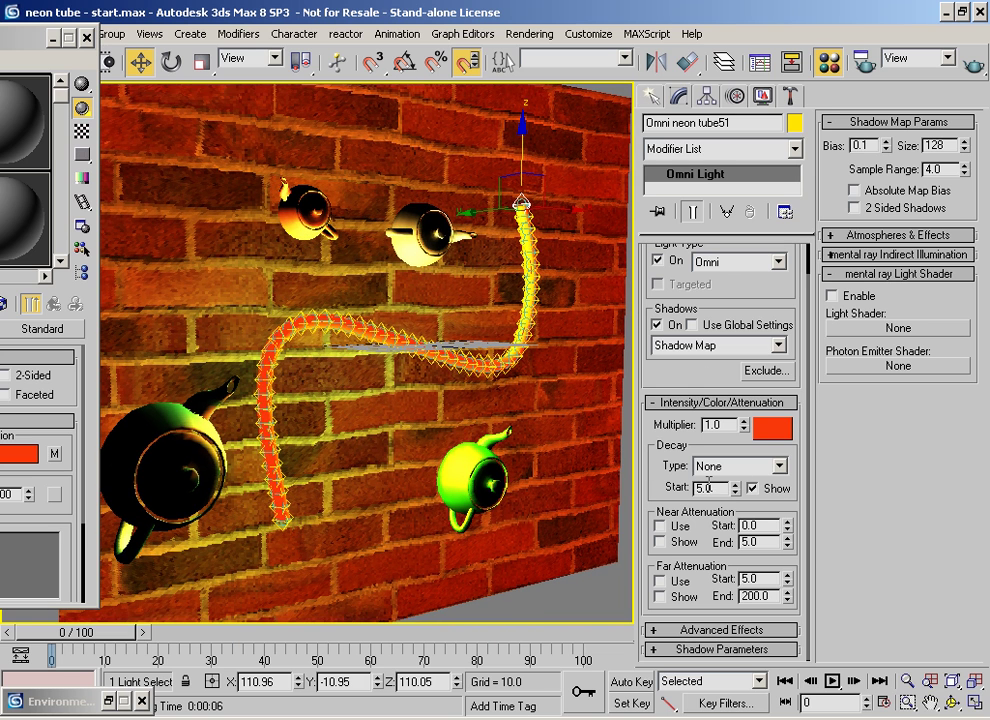
{"action": "left_click", "coordinate": [778, 466]}
{"action": "left_click", "coordinate": [768, 509]}
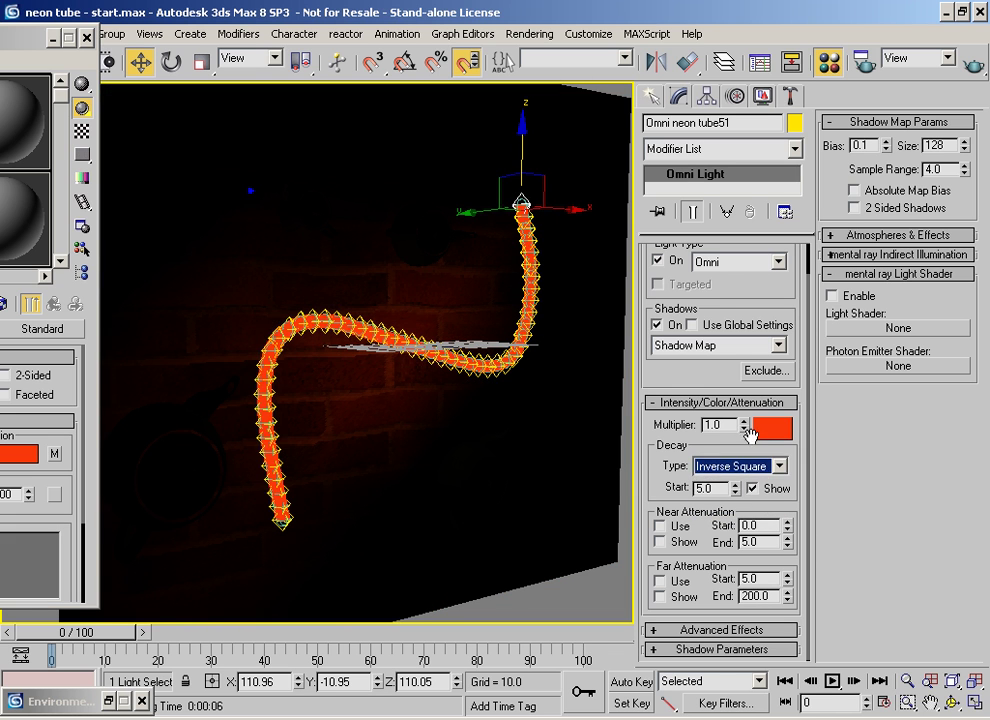
{"action": "left_click", "coordinate": [735, 484]}
{"action": "left_click_drag", "start_coordinate": [735, 490], "coordinate": [707, 442]}
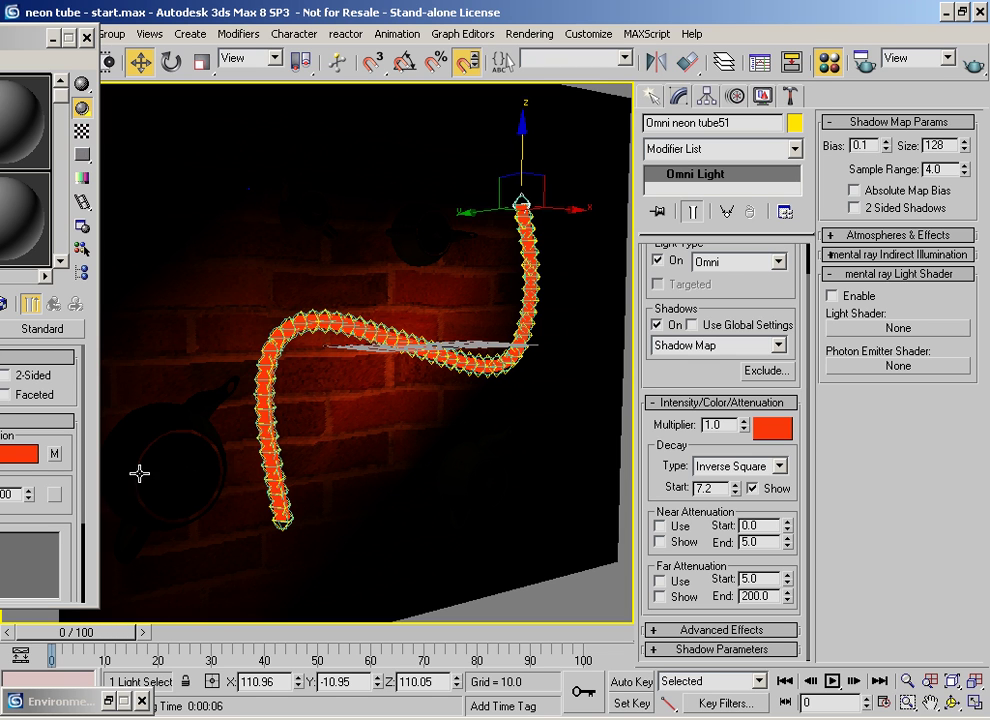
Step: Set Plane01 to 20 length and 20 width segments, then reselect the tube's omni light
{"action": "left_click", "coordinate": [336, 393]}
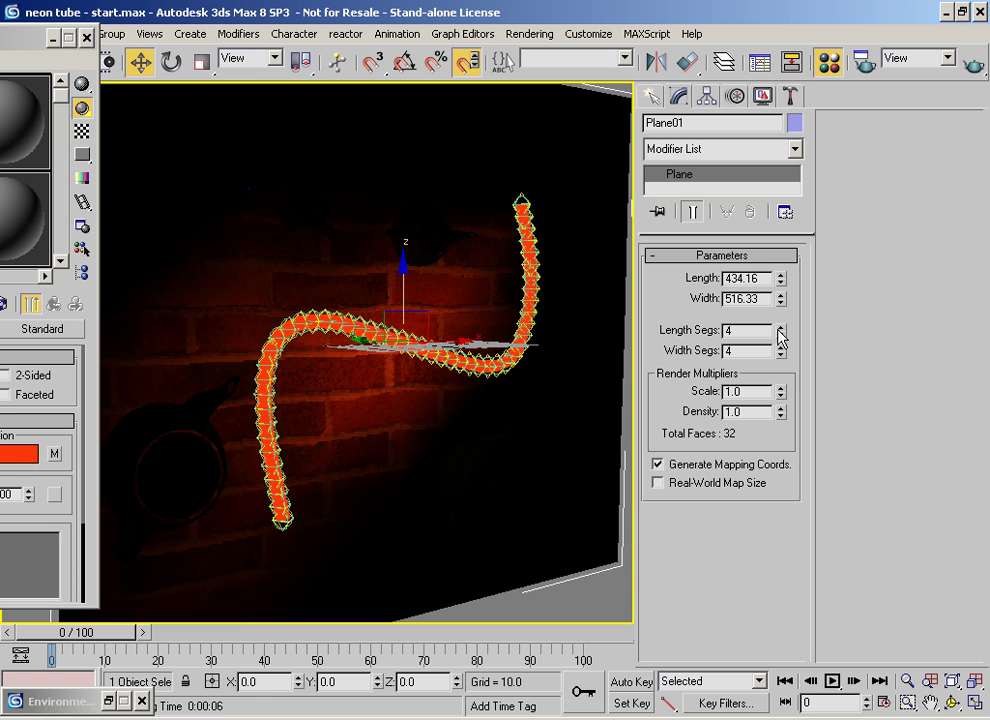
{"action": "left_click", "coordinate": [781, 327]}
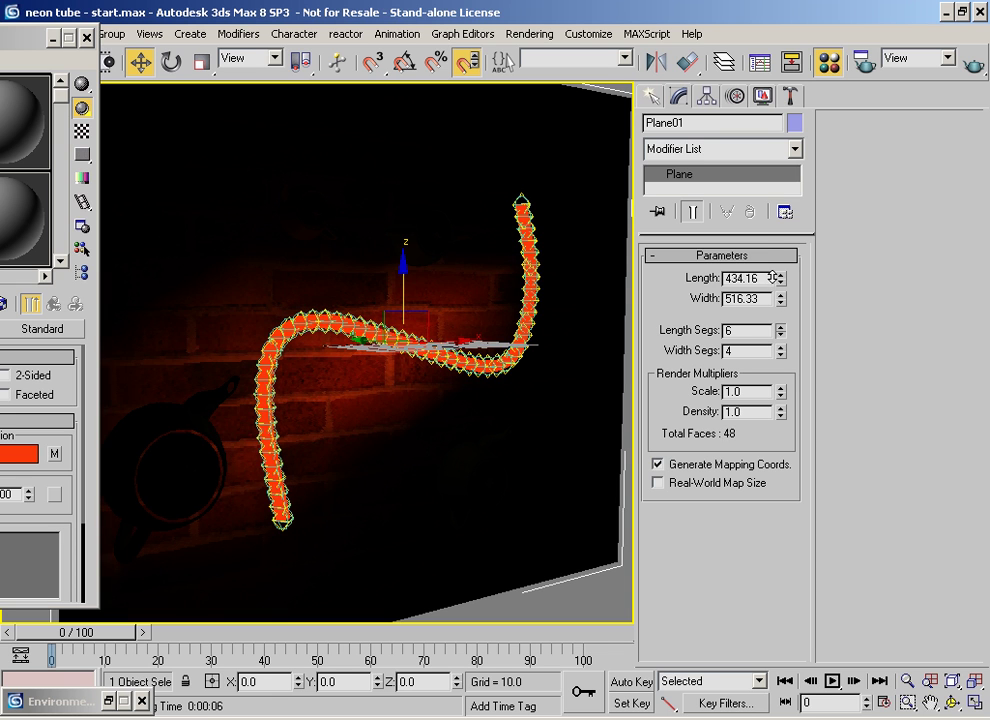
{"action": "left_click_drag", "start_coordinate": [781, 330], "coordinate": [781, 295]}
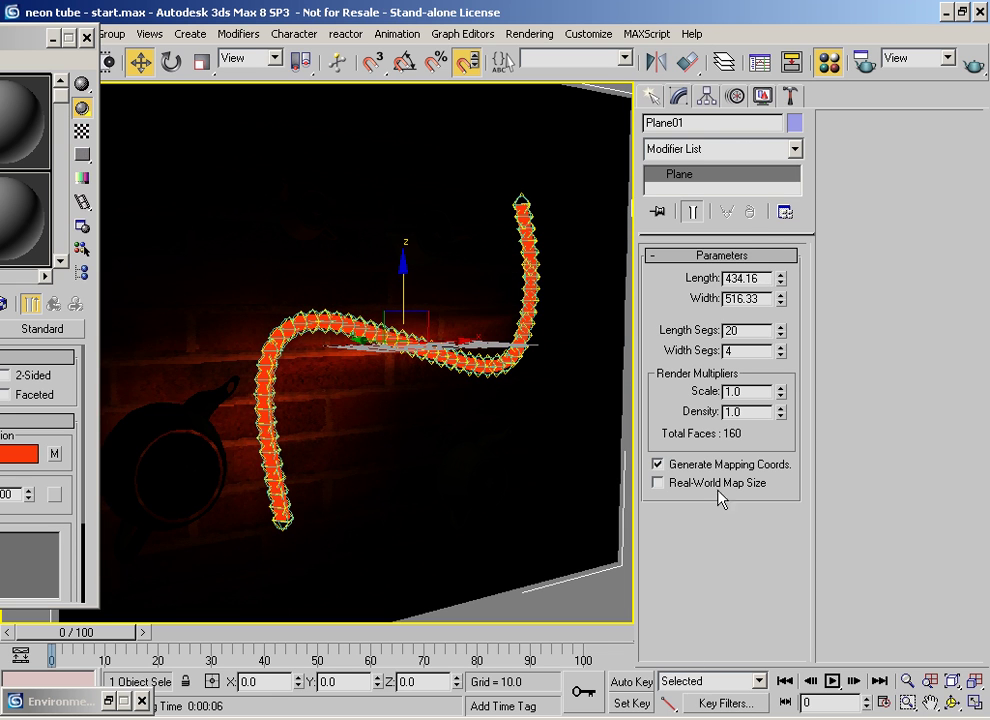
{"action": "double_click", "coordinate": [757, 352]}
{"action": "type", "text": "20"}
{"action": "key", "text": "Return"}
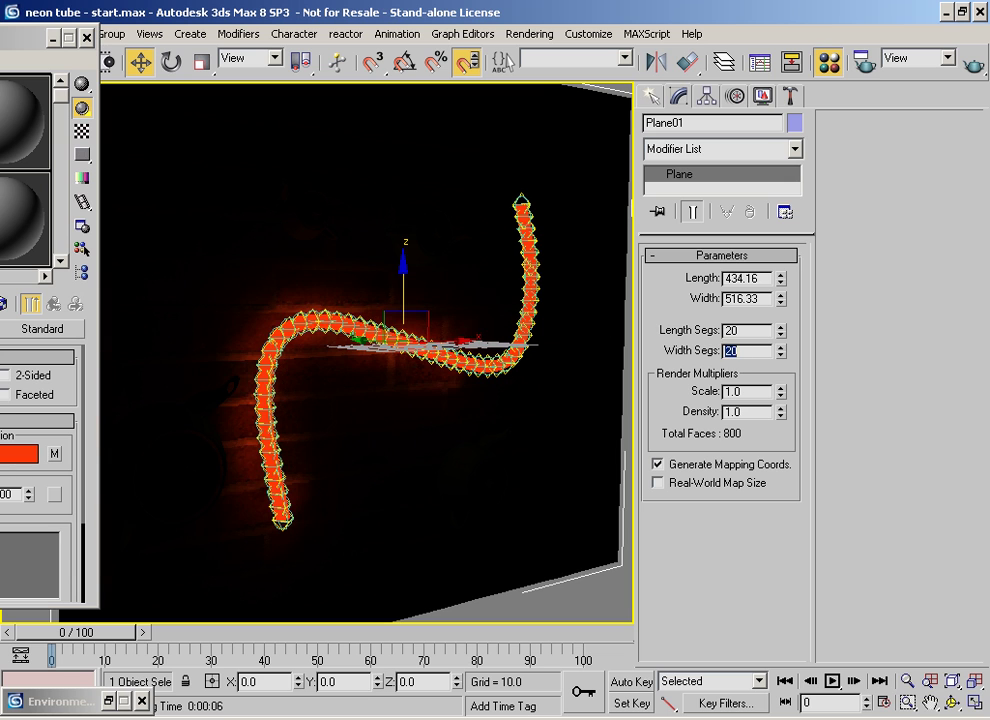
{"action": "left_click", "coordinate": [524, 197]}
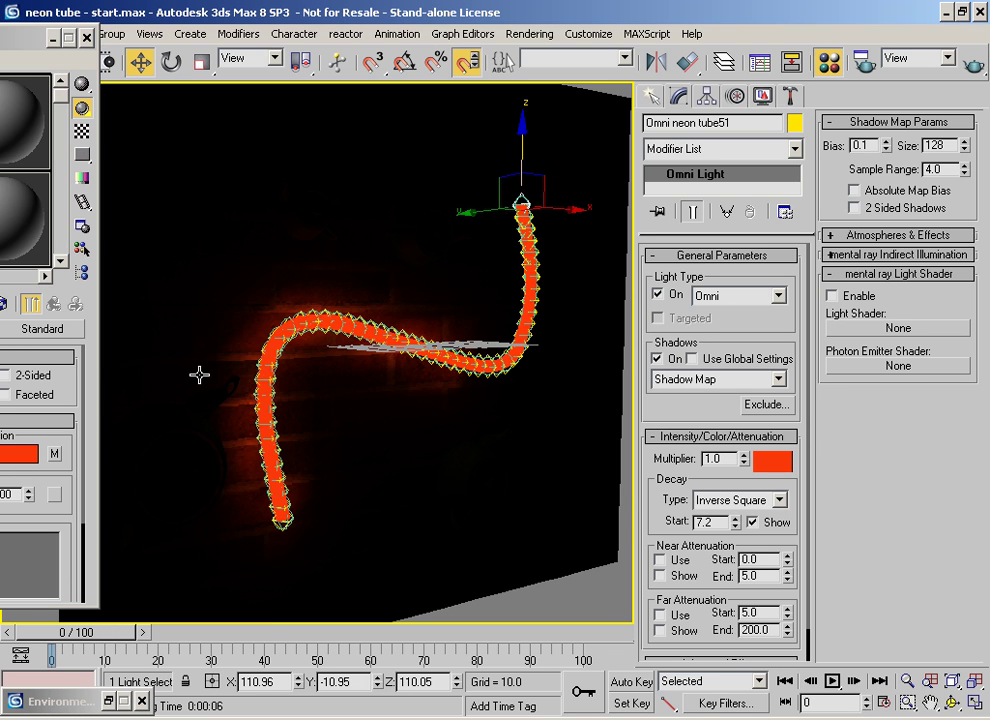
Step: Raise the neon tube light's multiplier to 19.05 and minimize the Material Editor
{"action": "left_click_drag", "start_coordinate": [743, 458], "coordinate": [532, 13]}
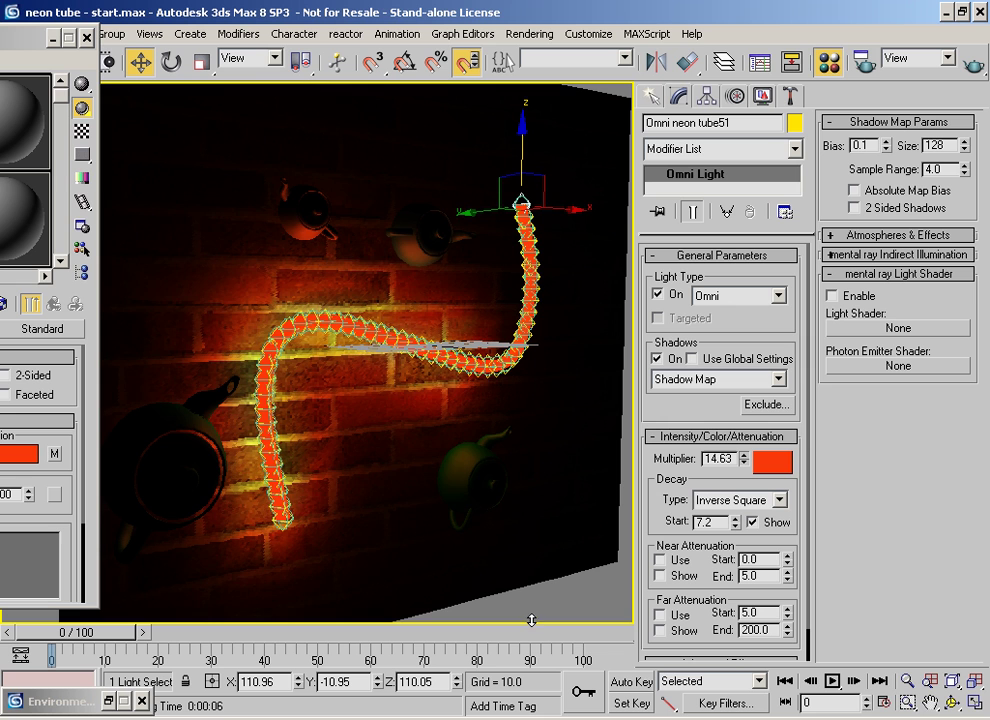
{"action": "left_click_drag", "start_coordinate": [531, 620], "coordinate": [561, 327]}
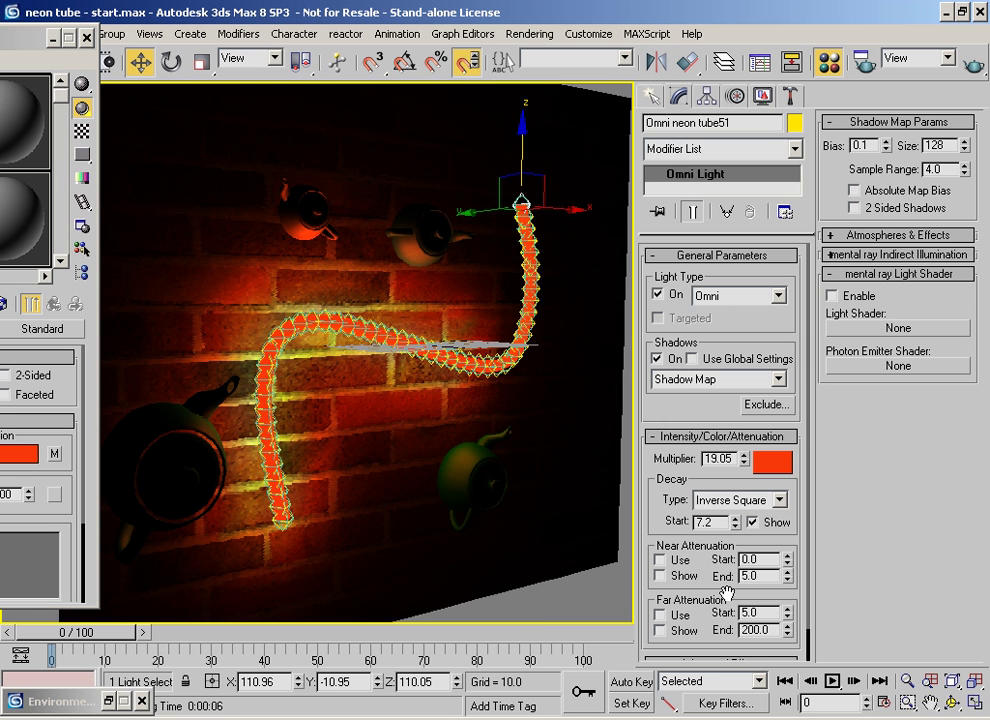
{"action": "scroll", "coordinate": [365, 380], "scroll_direction": "down", "scroll_amount": 4}
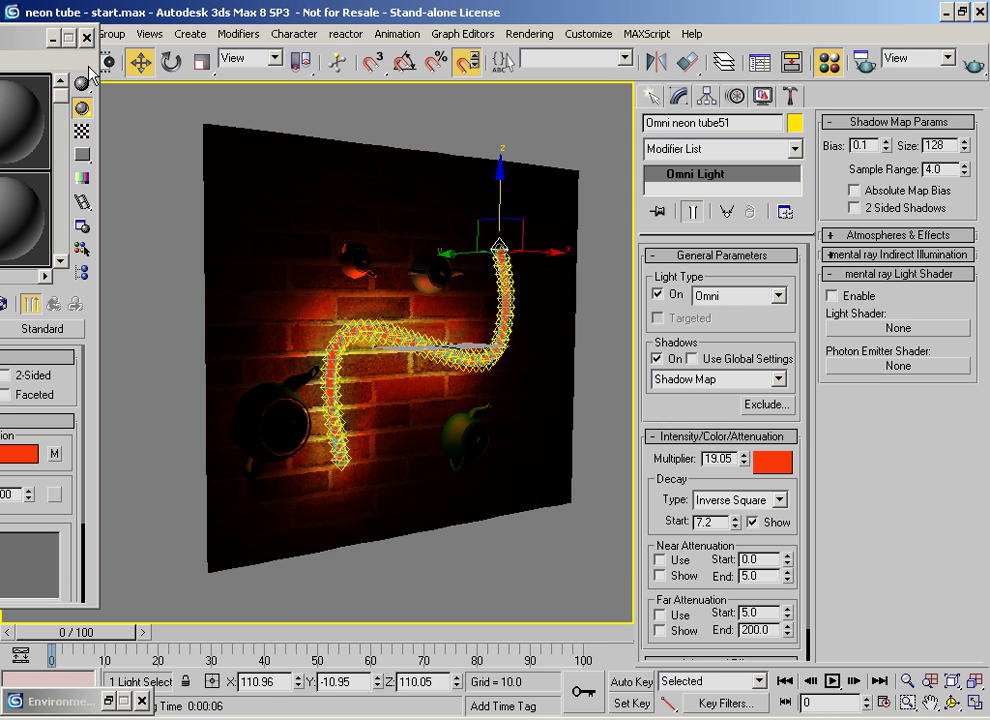
{"action": "left_click", "coordinate": [52, 37]}
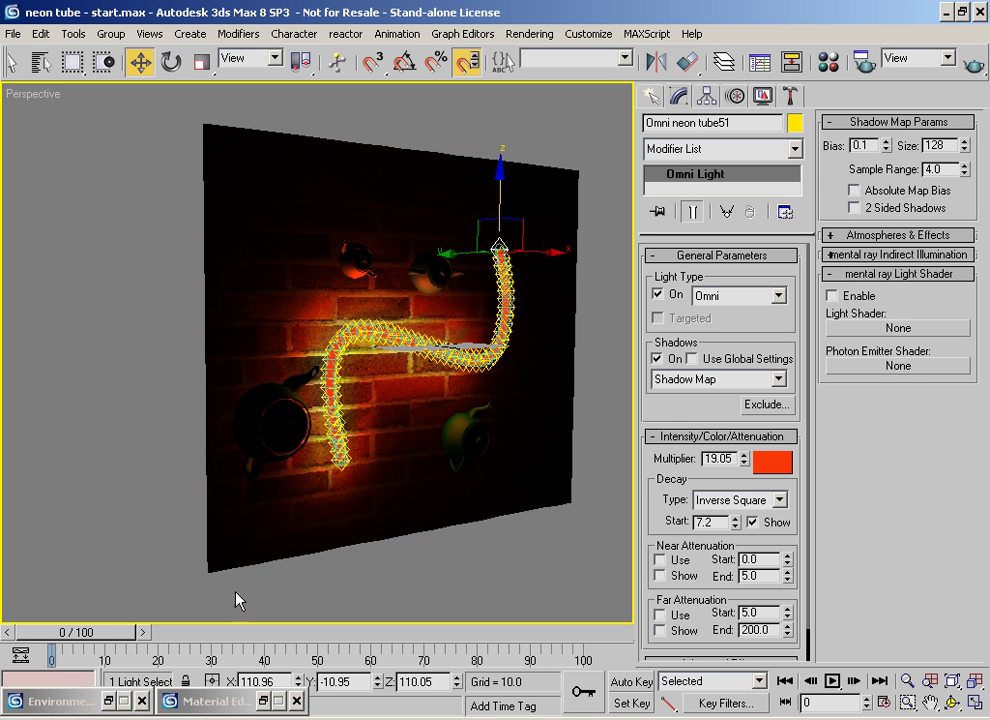
{"action": "scroll", "coordinate": [283, 490], "scroll_direction": "down", "scroll_amount": 10}
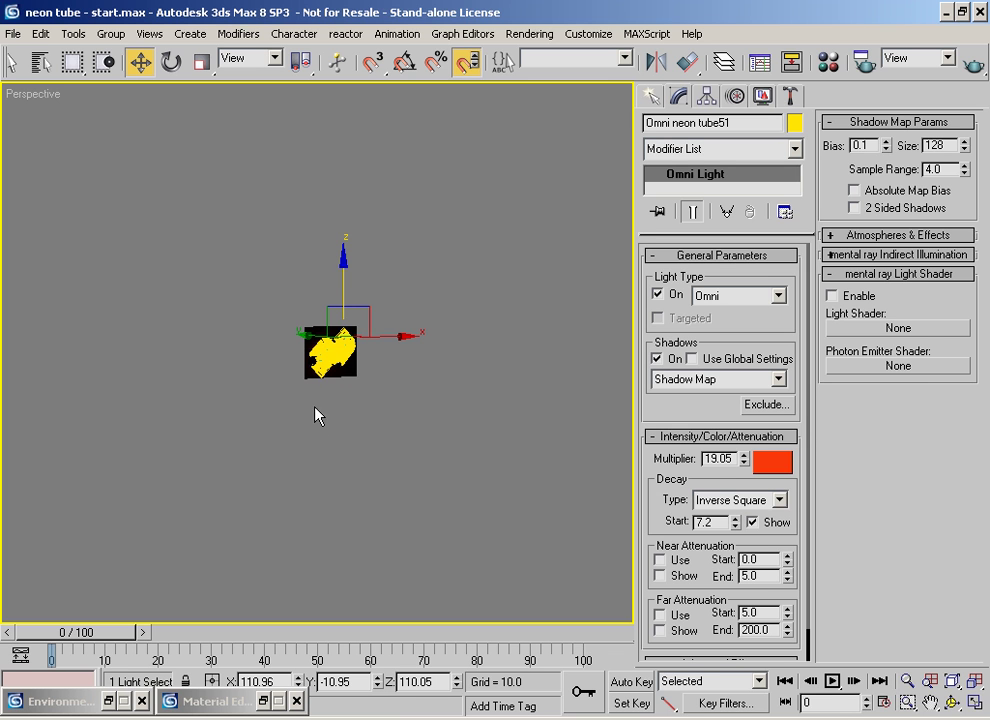
Step: Enable far attenuation on the neon light with an end distance of 400
{"action": "scroll", "coordinate": [308, 358], "scroll_direction": "up", "scroll_amount": 10}
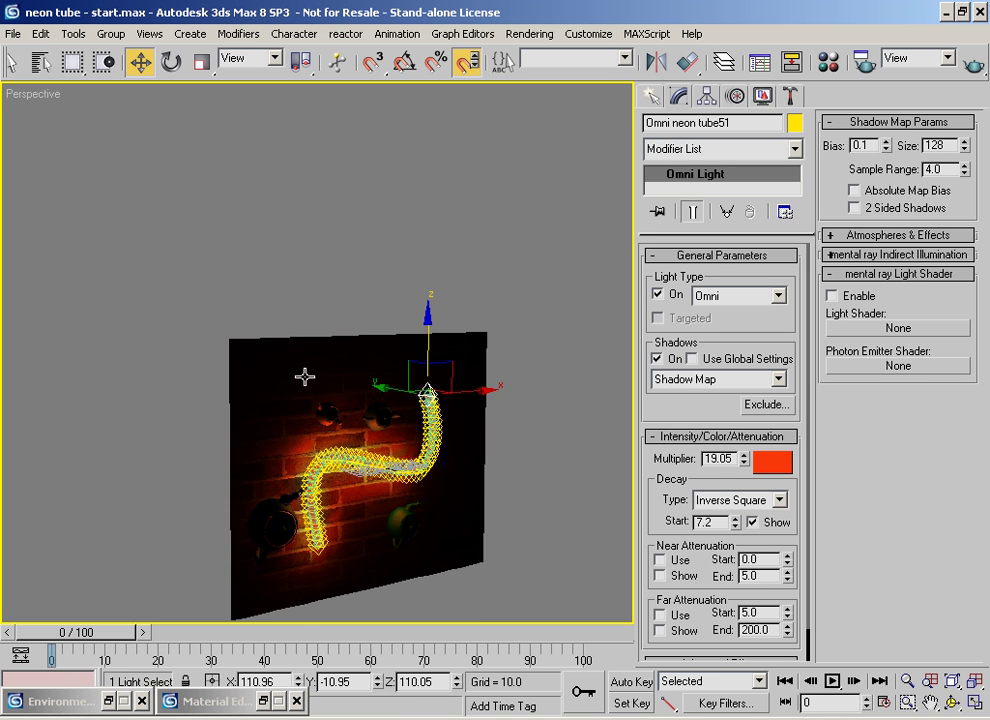
{"action": "middle_click_drag", "start_coordinate": [247, 182], "coordinate": [267, 201]}
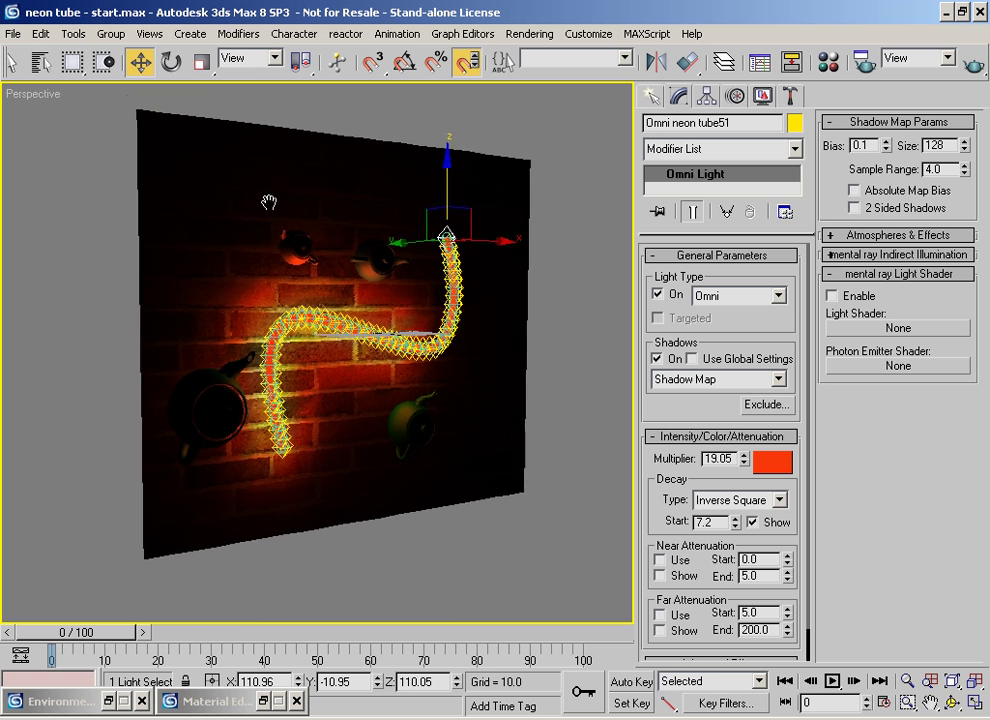
{"action": "left_click", "coordinate": [660, 614]}
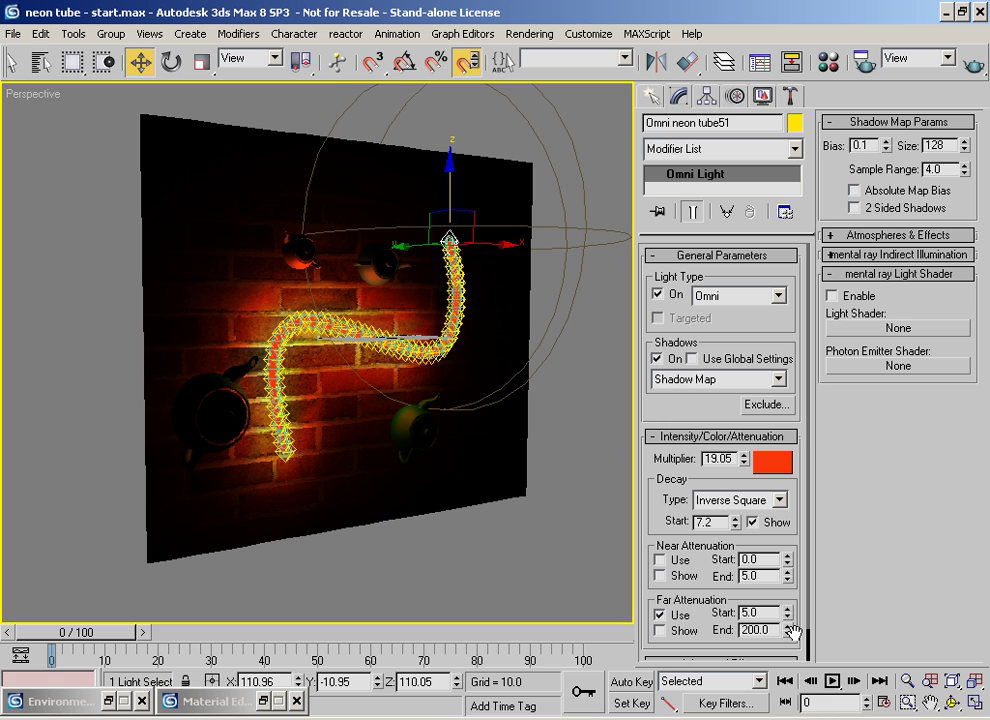
{"action": "left_click_drag", "start_coordinate": [788, 634], "coordinate": [780, 522]}
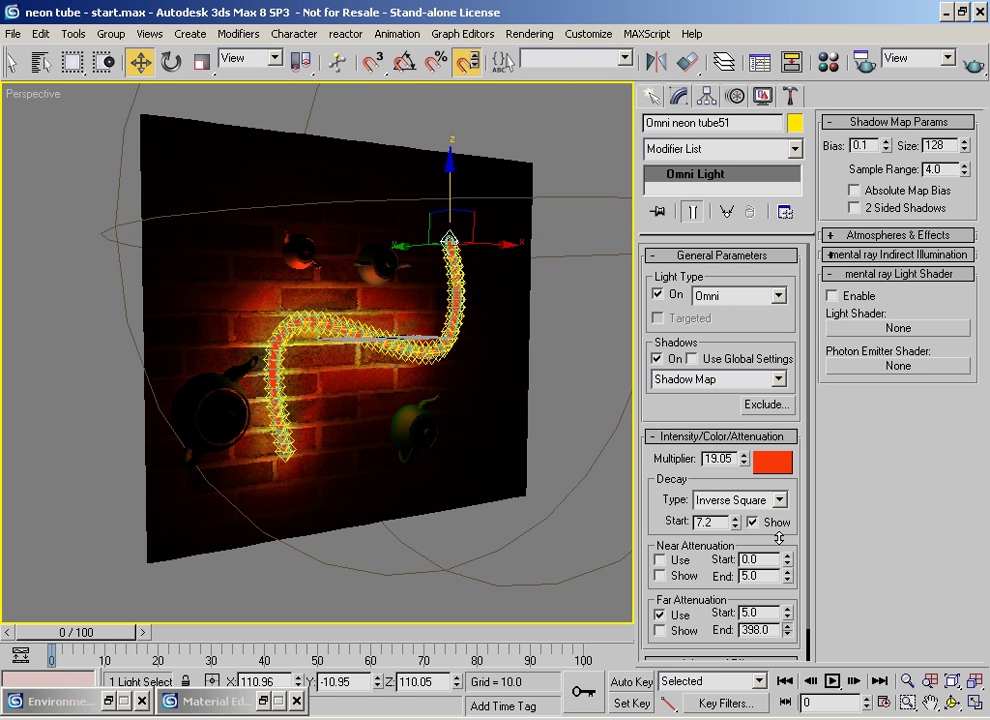
{"action": "double_click", "coordinate": [765, 631]}
{"action": "type", "text": "400"}
{"action": "key", "text": "Return"}
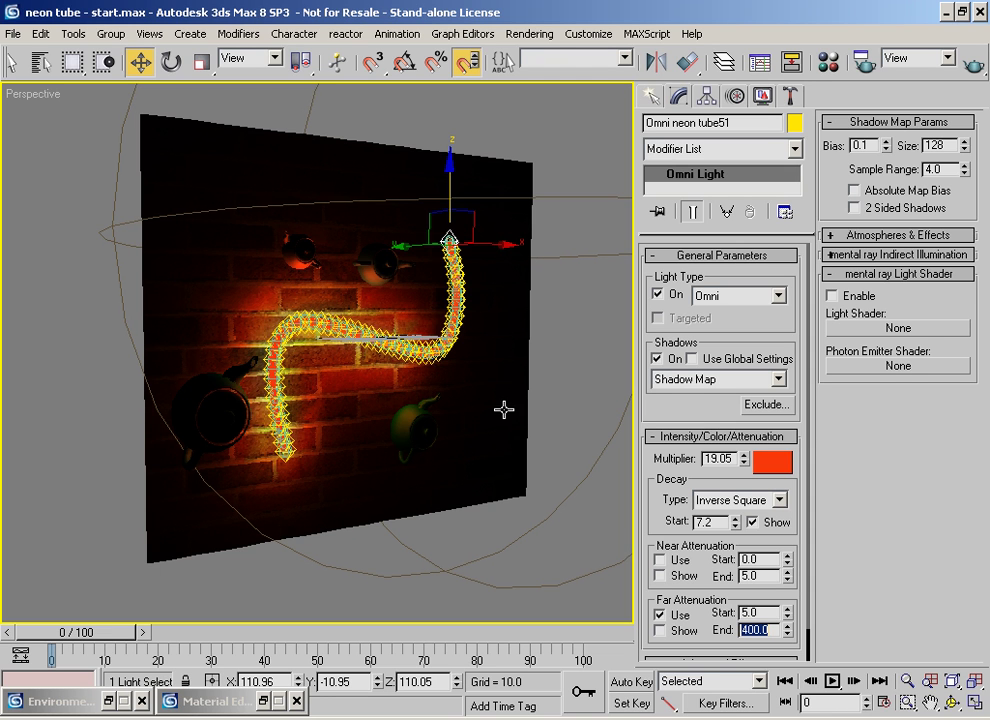
Step: Reframe the perspective view toward the wall and render it
{"action": "middle_click_drag", "start_coordinate": [433, 369], "coordinate": [425, 380], "text": "alt"}
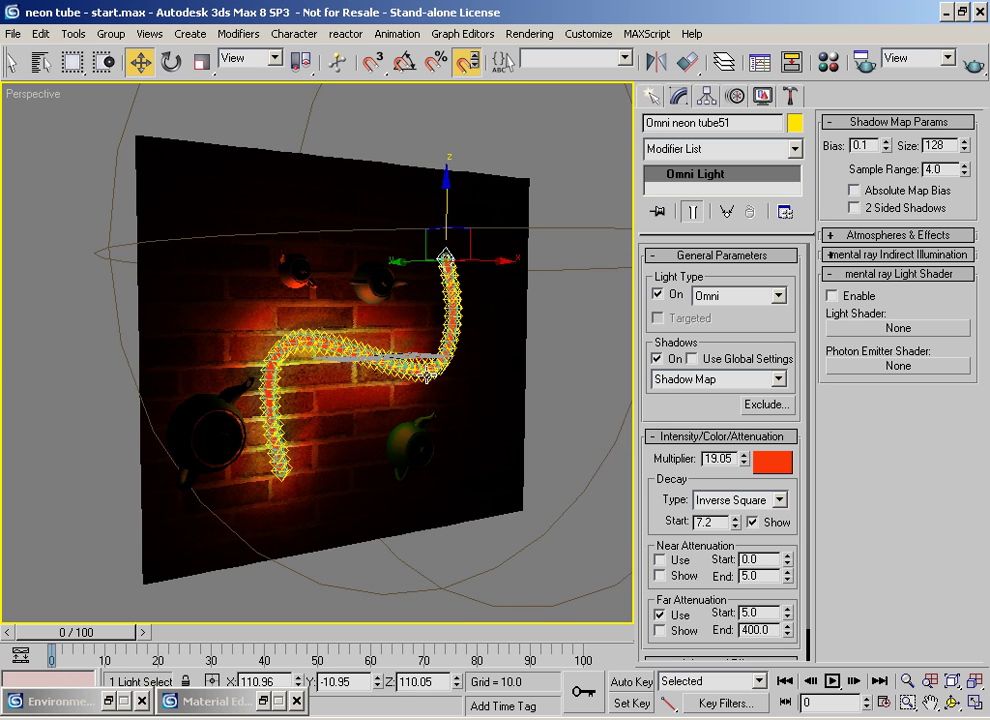
{"action": "scroll", "coordinate": [330, 288], "scroll_direction": "up", "scroll_amount": 3}
{"action": "middle_click_drag", "start_coordinate": [330, 288], "coordinate": [538, 329], "text": "alt"}
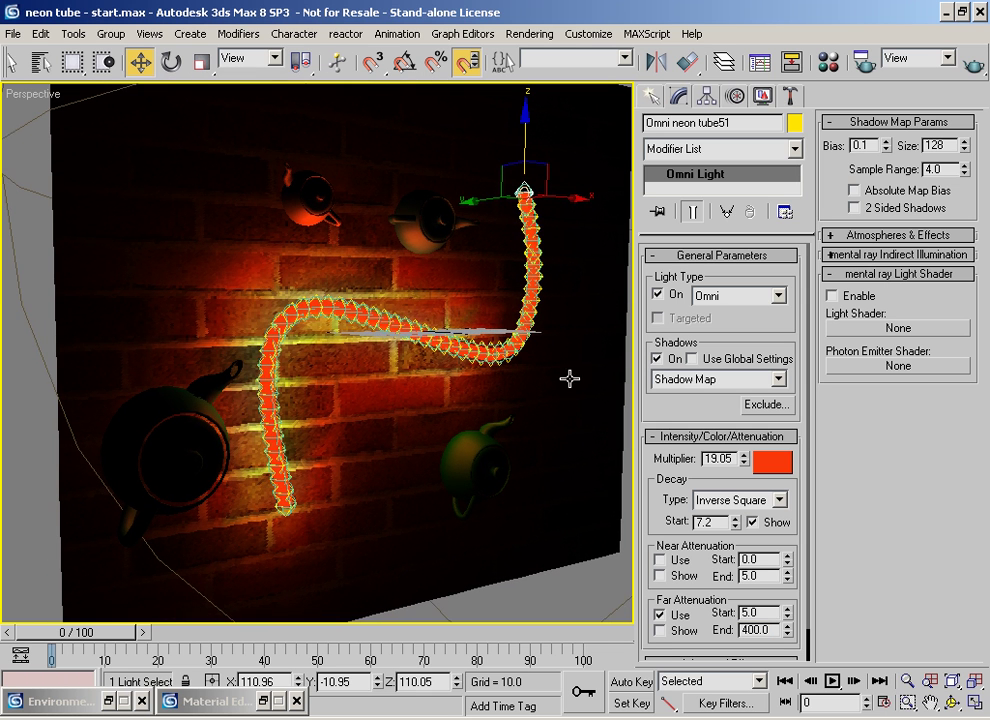
{"action": "left_click", "coordinate": [975, 66]}
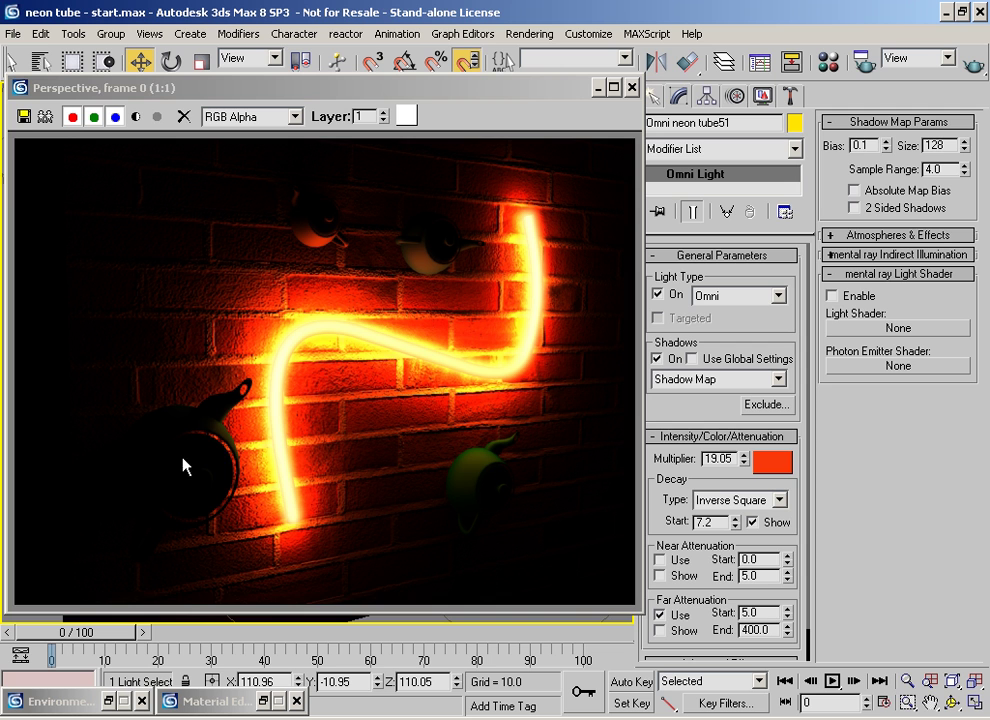
Step: Move the finished render window aside and minimize it
{"action": "left_click_drag", "start_coordinate": [321, 94], "coordinate": [408, 103]}
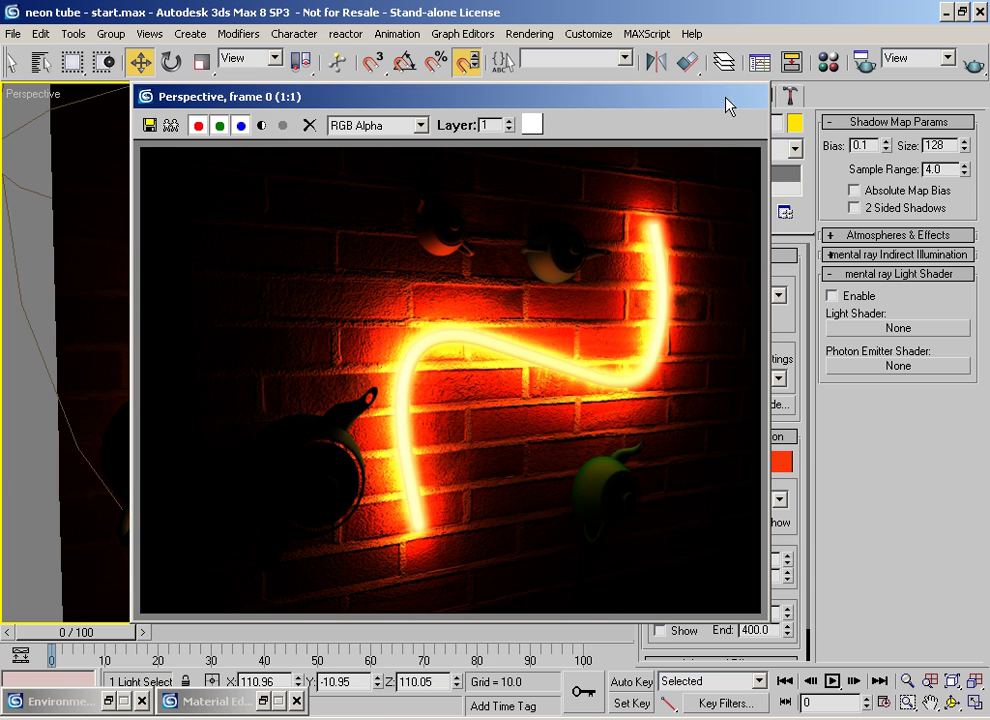
{"action": "left_click", "coordinate": [724, 97]}
Step: Select the four teapots and start a new material named 'teapot' in an empty slot
{"action": "left_click", "coordinate": [310, 190]}
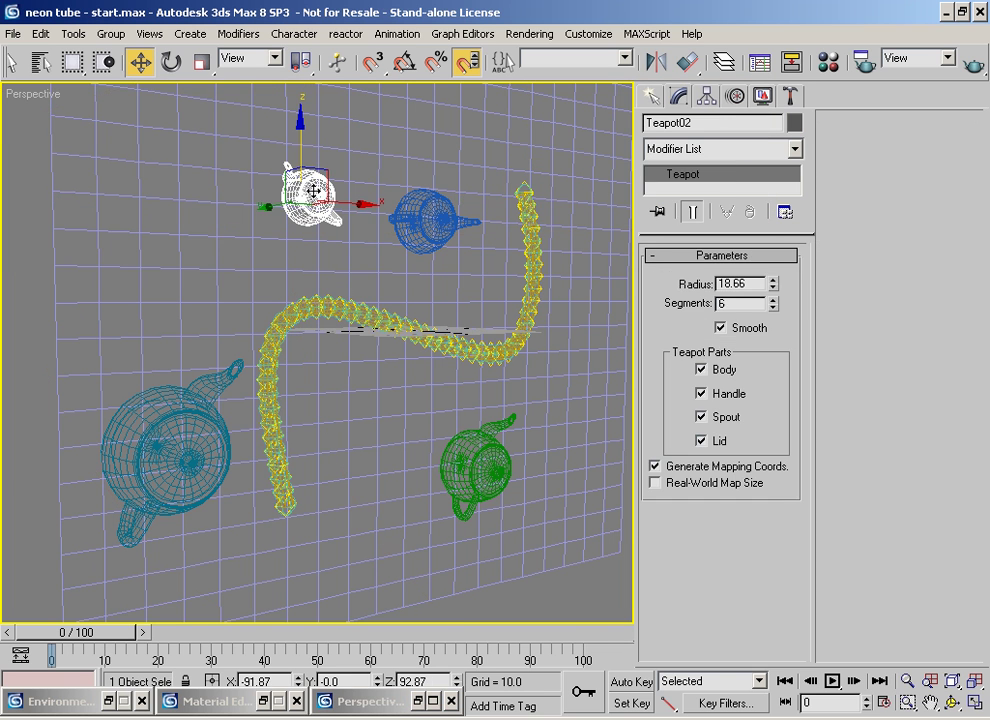
{"action": "left_click", "coordinate": [418, 204], "text": "ctrl"}
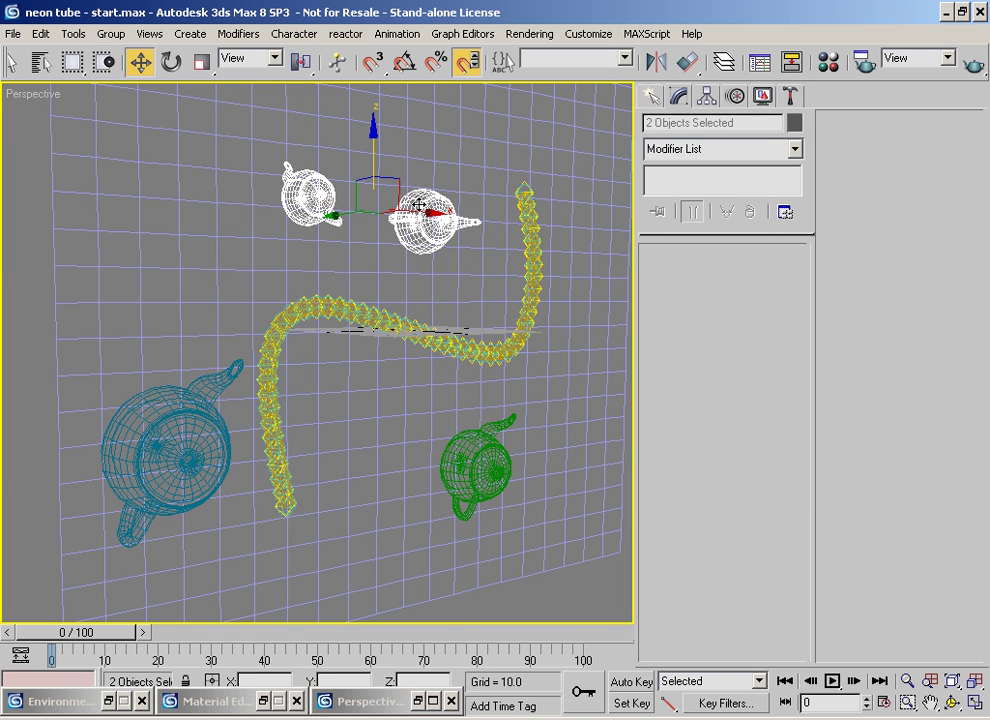
{"action": "left_click", "coordinate": [447, 458], "text": "ctrl"}
{"action": "left_click", "coordinate": [125, 410], "text": "ctrl"}
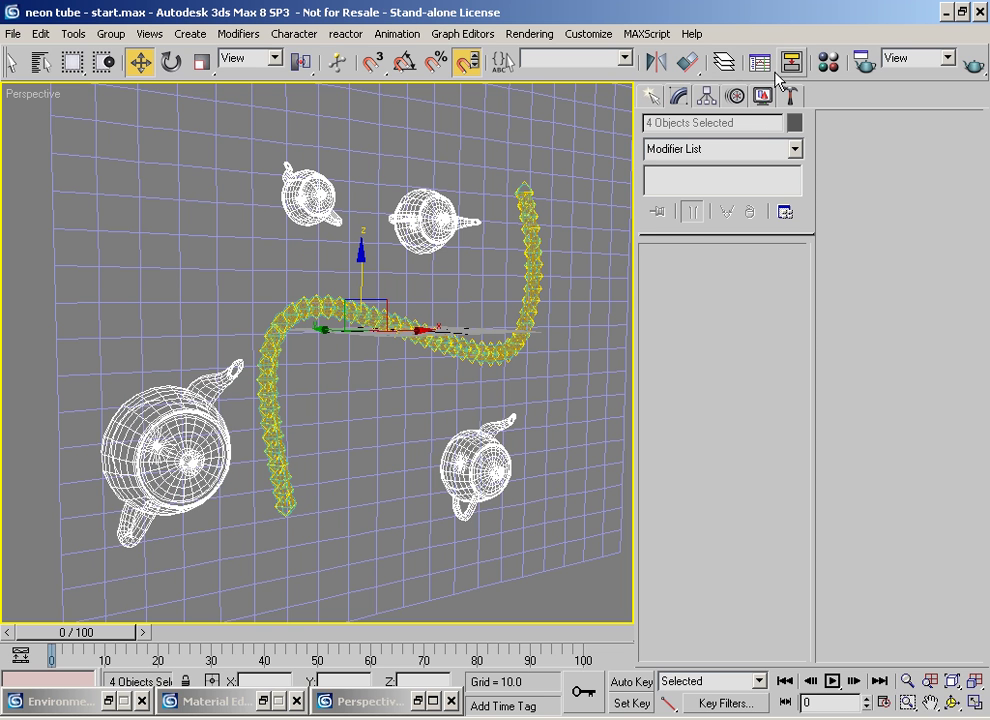
{"action": "key", "text": "m"}
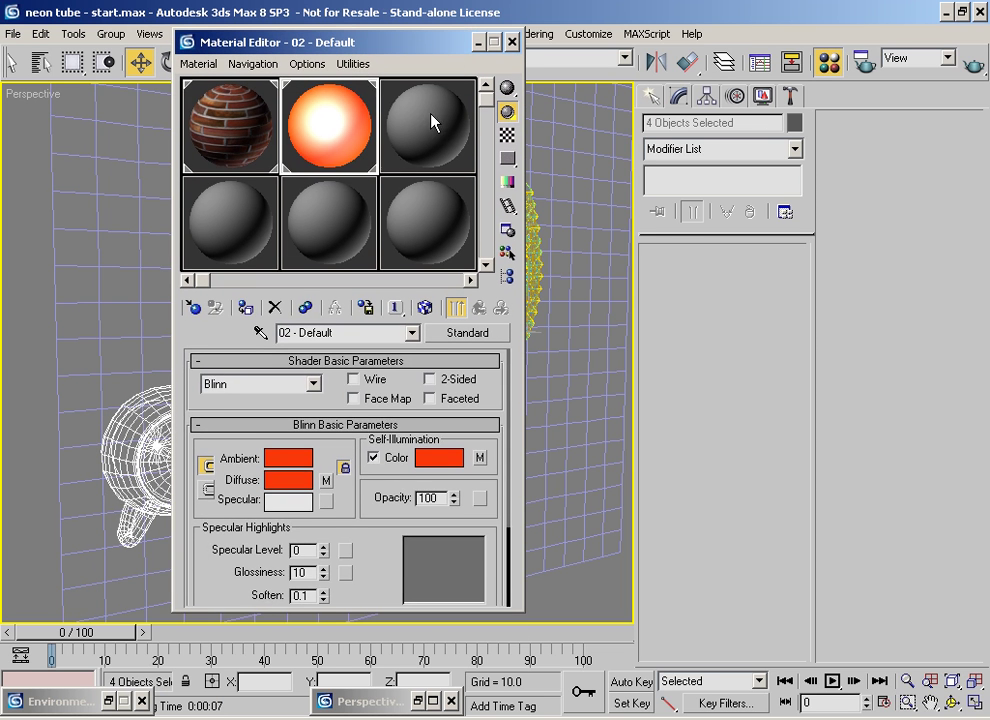
{"action": "left_click", "coordinate": [245, 228]}
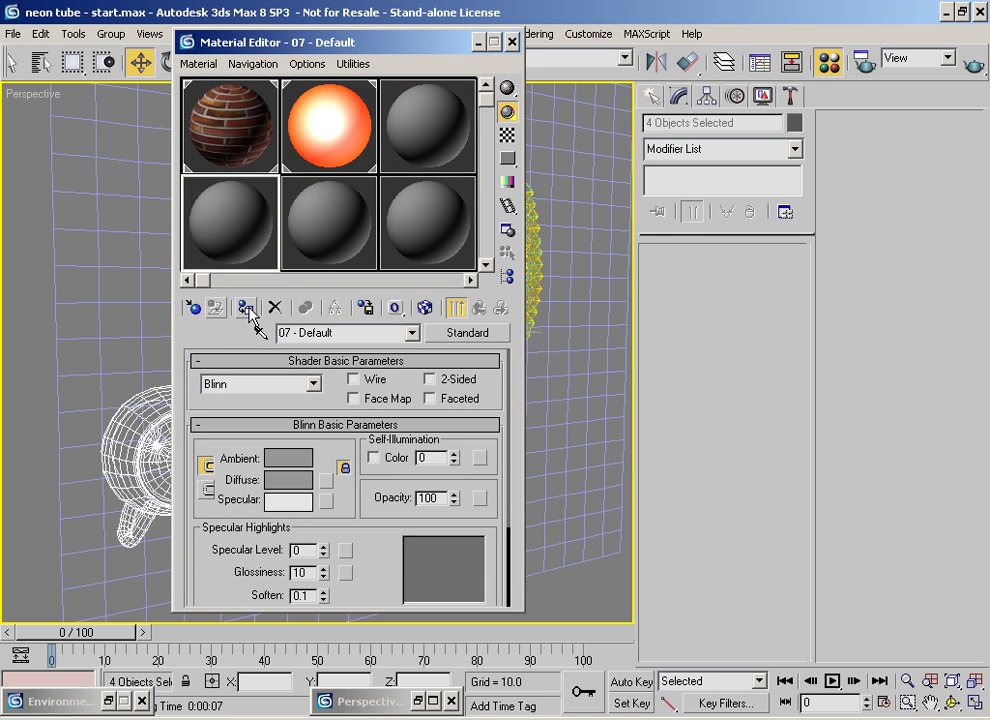
{"action": "left_click", "coordinate": [342, 332]}
{"action": "type", "text": "teapot"}
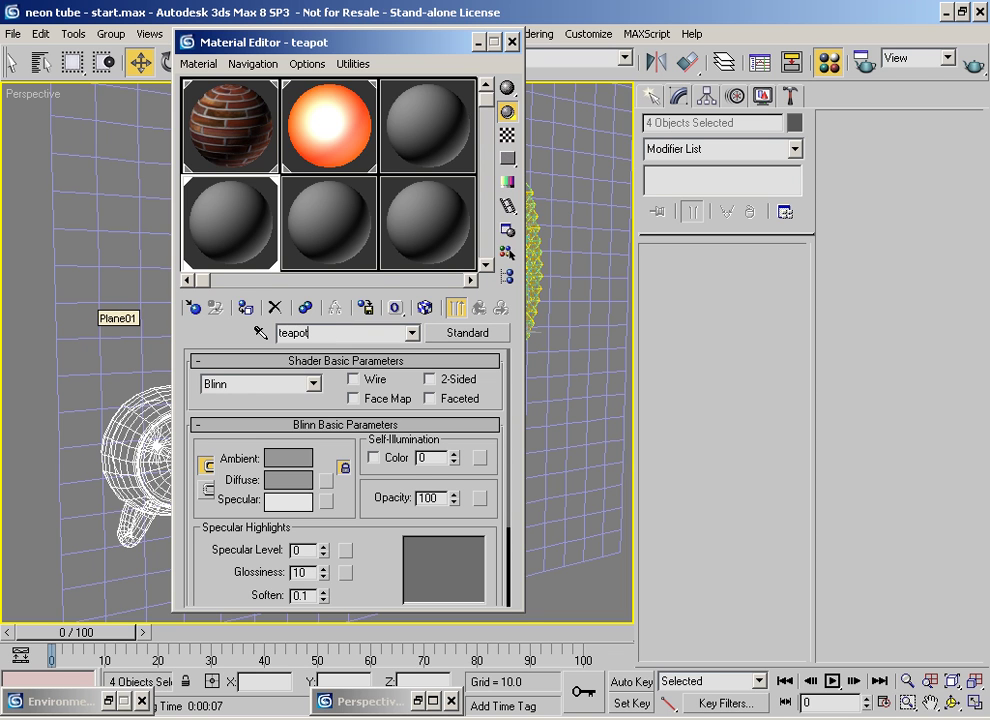
Step: Give the teapot material a 198 grey diffuse, specular level 47 and 2-Sided
{"action": "left_click", "coordinate": [300, 480]}
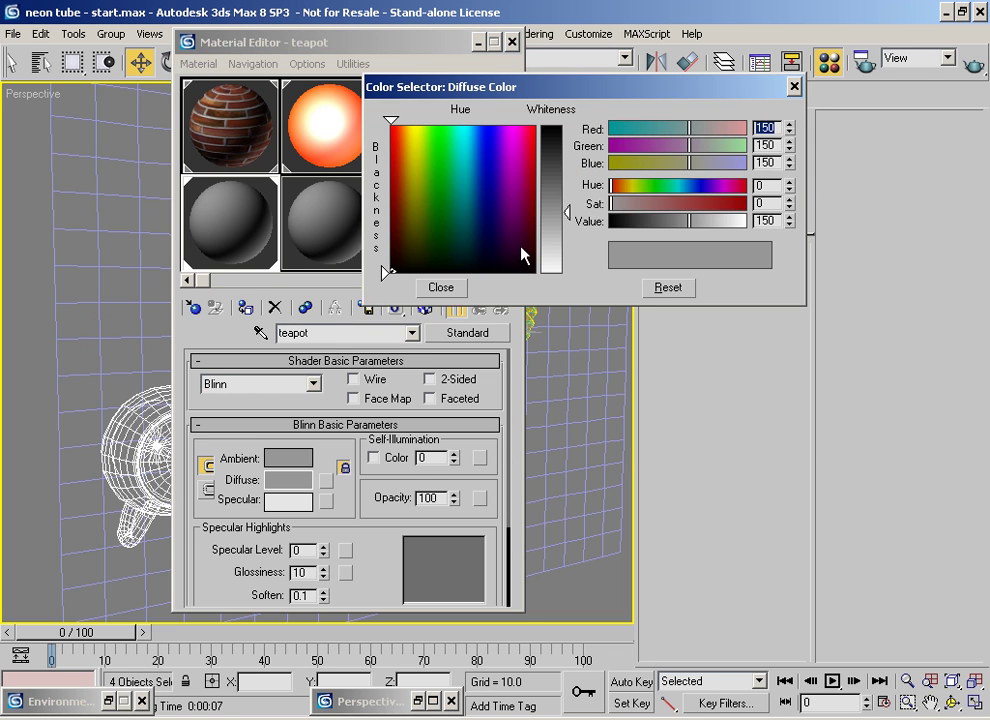
{"action": "left_click_drag", "start_coordinate": [550, 244], "coordinate": [550, 251]}
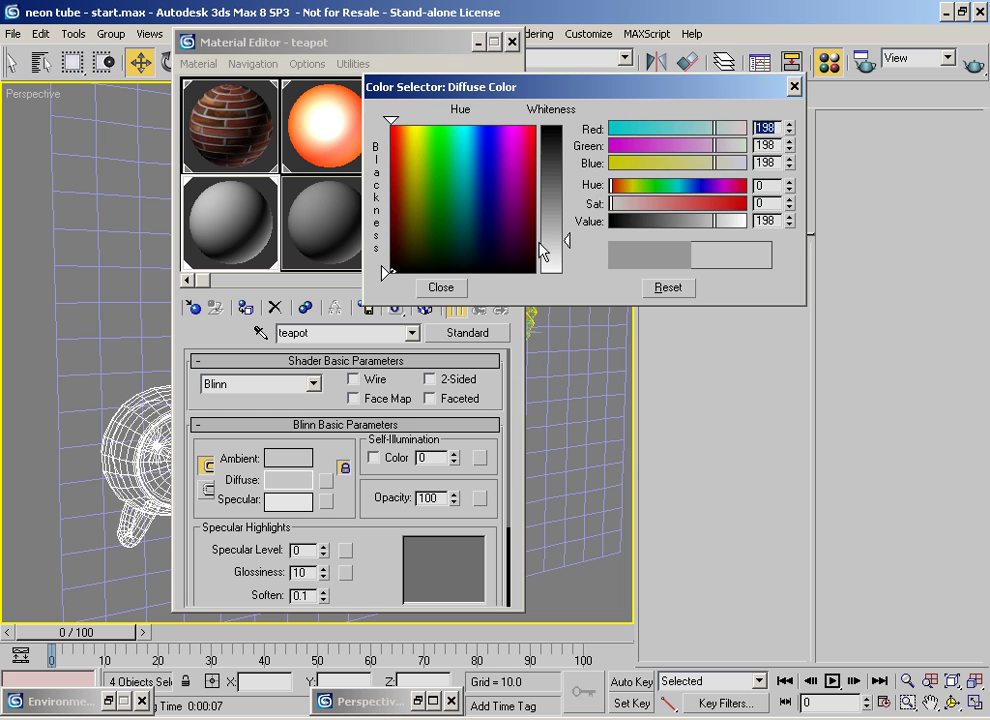
{"action": "left_click", "coordinate": [440, 288]}
{"action": "left_click_drag", "start_coordinate": [323, 550], "coordinate": [324, 501]}
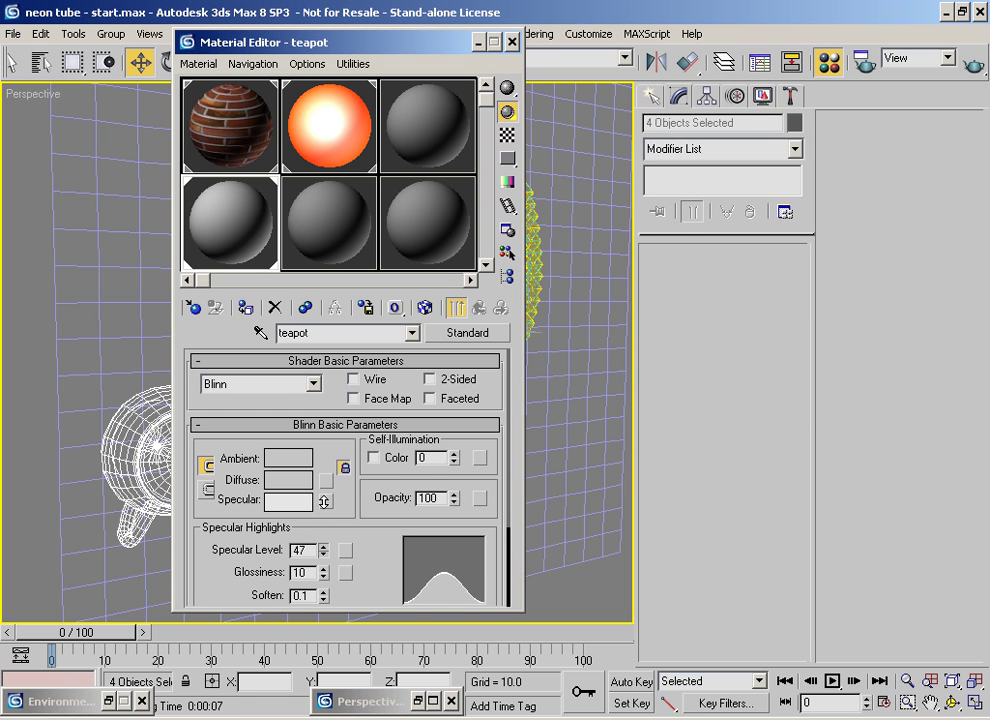
{"action": "left_click_drag", "start_coordinate": [391, 586], "coordinate": [375, 556]}
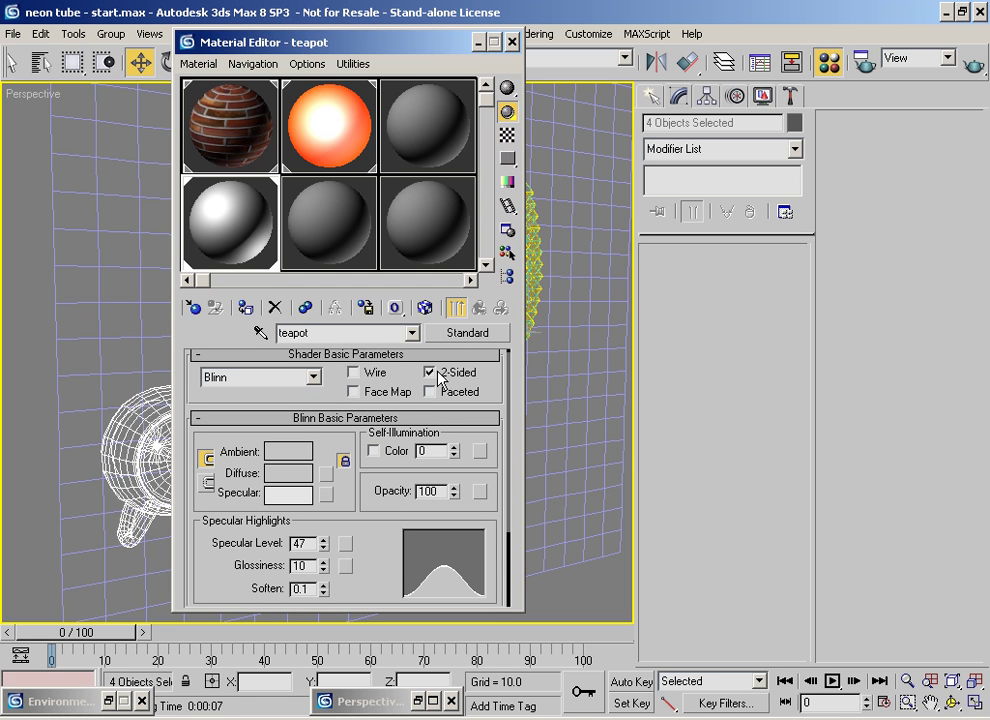
{"action": "left_click", "coordinate": [493, 42]}
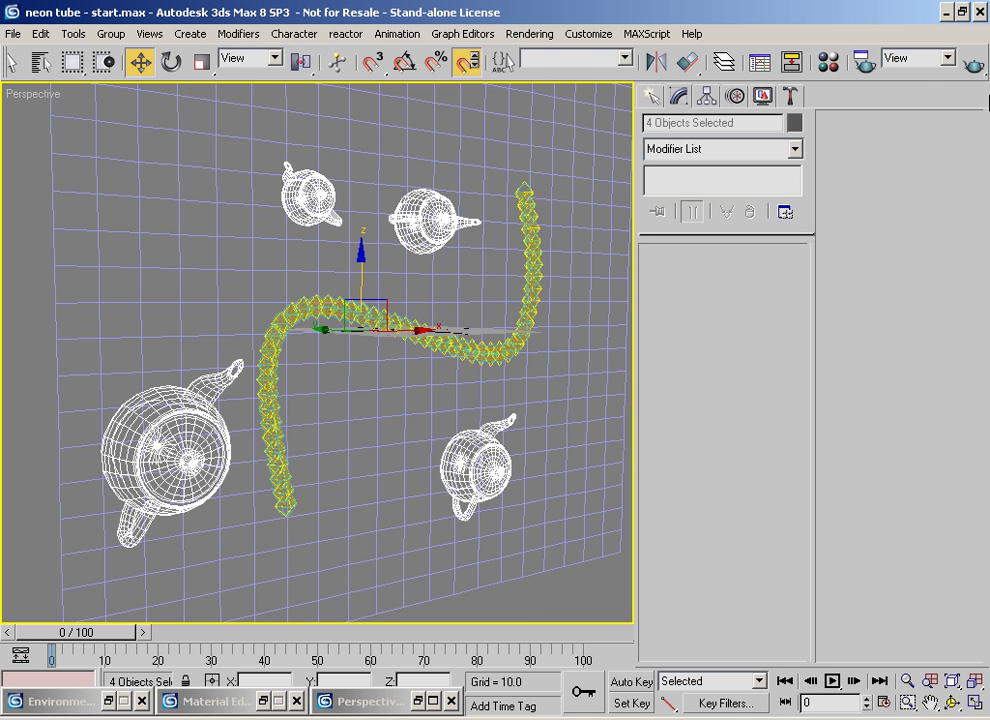
{"action": "left_click", "coordinate": [828, 62]}
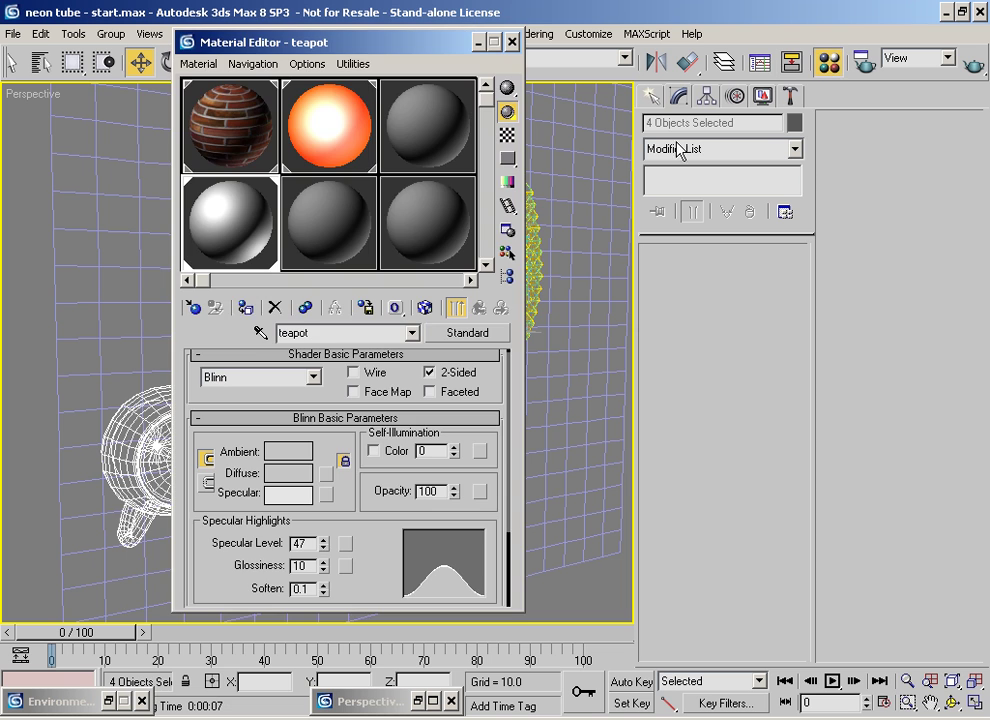
Step: Render the scene, then select the neon tube's omni light and reopen the Material Editor
{"action": "left_click", "coordinate": [512, 42]}
{"action": "left_click", "coordinate": [971, 66]}
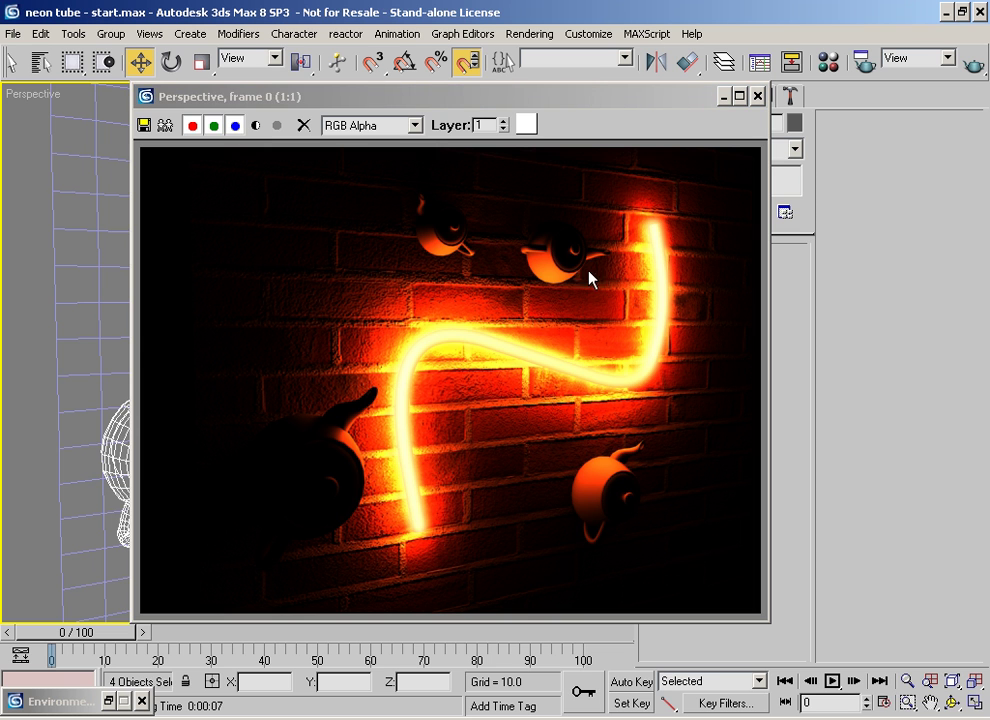
{"action": "left_click_drag", "start_coordinate": [604, 99], "coordinate": [508, 168]}
{"action": "left_click", "coordinate": [530, 196]}
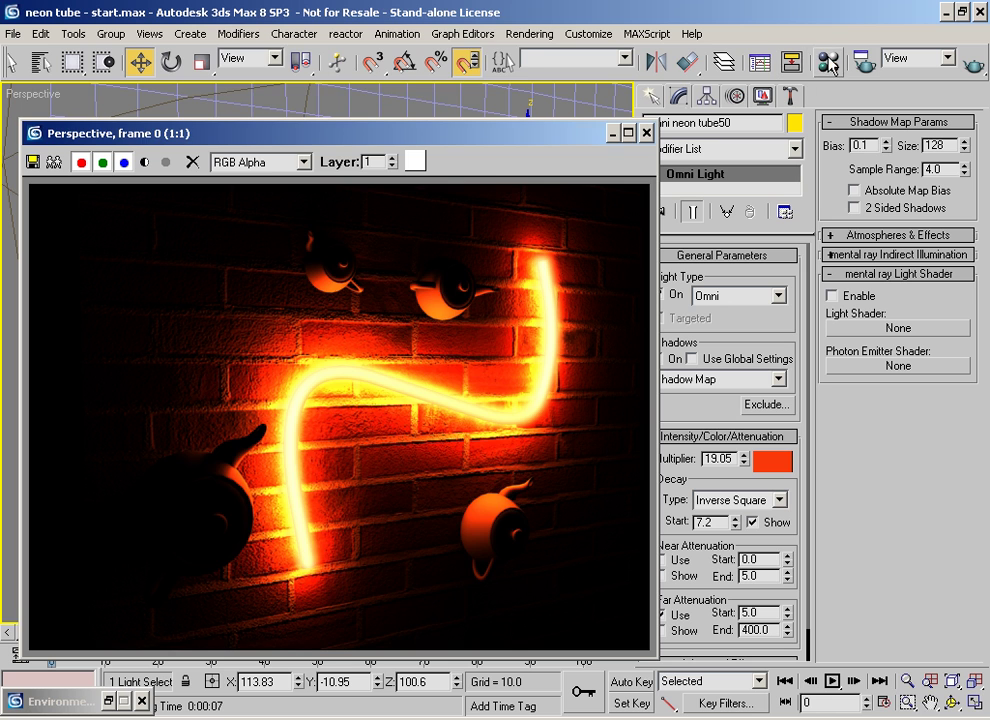
{"action": "key", "text": "m"}
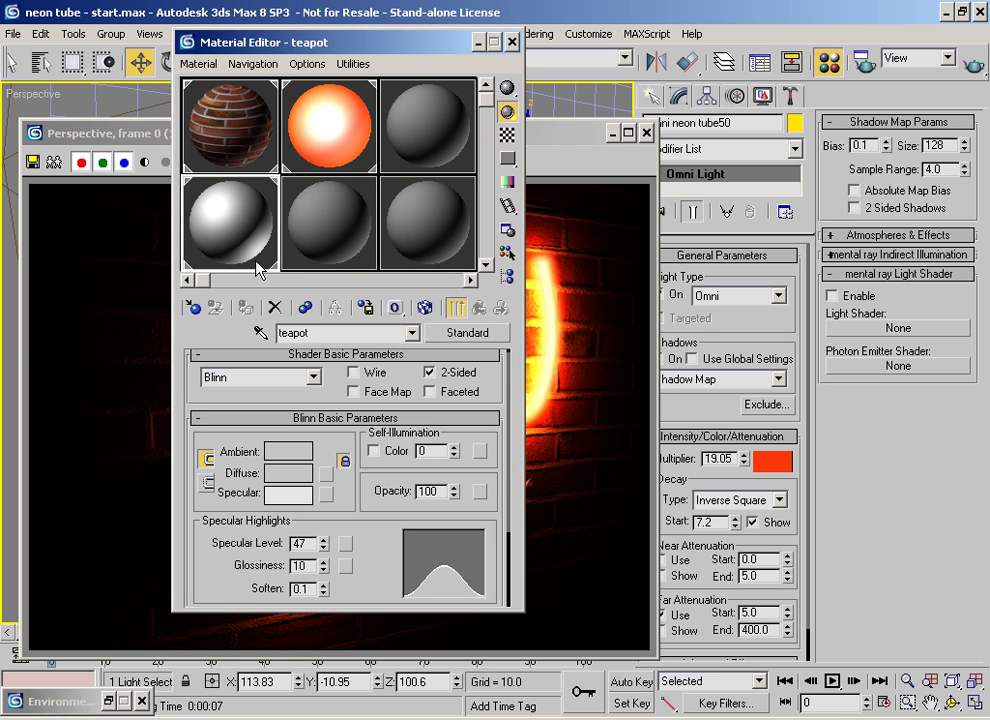
Step: Add a Falloff reflection map holding a Raytrace map to the teapot material, then render
{"action": "left_click_drag", "start_coordinate": [369, 508], "coordinate": [396, 305]}
{"action": "left_click", "coordinate": [345, 557]}
{"action": "left_click", "coordinate": [393, 495]}
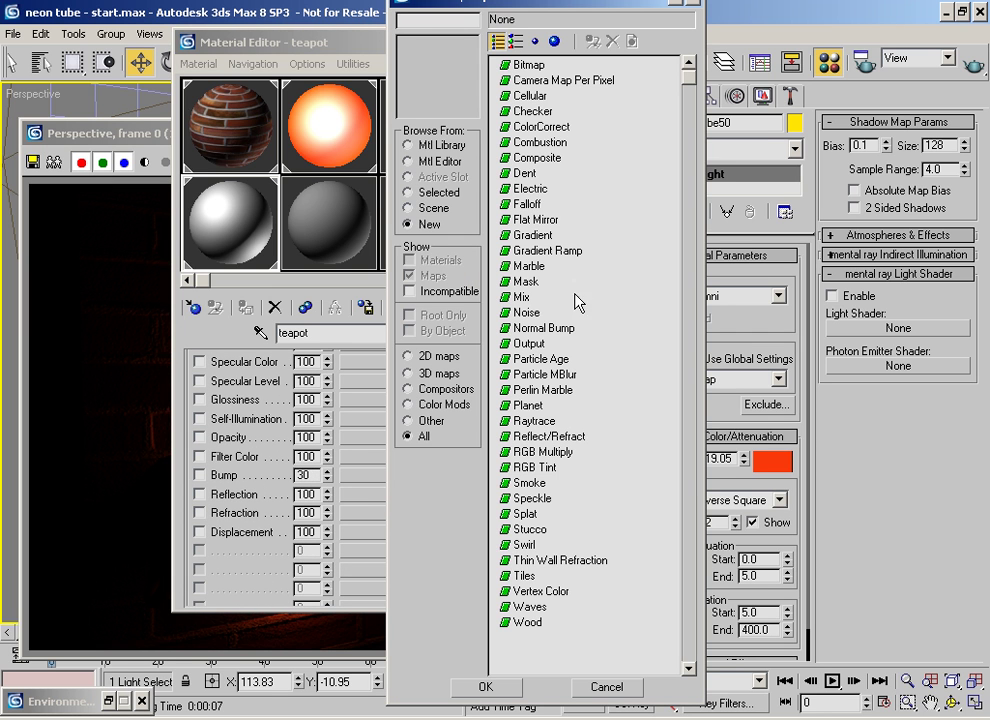
{"action": "double_click", "coordinate": [528, 204]}
{"action": "left_click", "coordinate": [379, 427]}
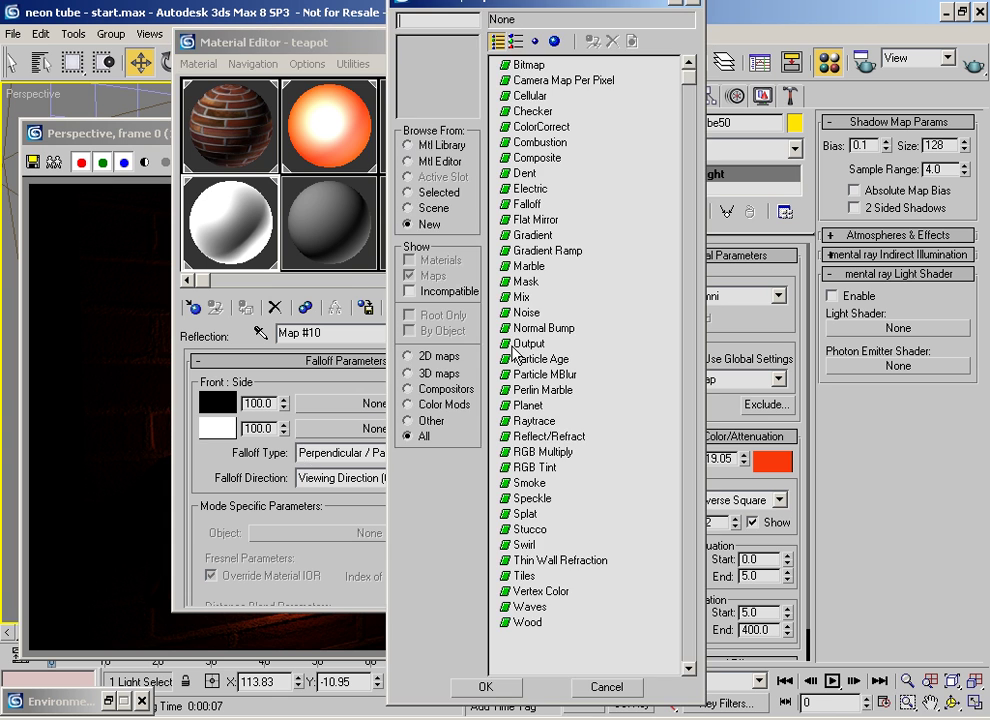
{"action": "scroll", "coordinate": [612, 347], "scroll_direction": "down", "scroll_amount": 1}
{"action": "double_click", "coordinate": [515, 396]}
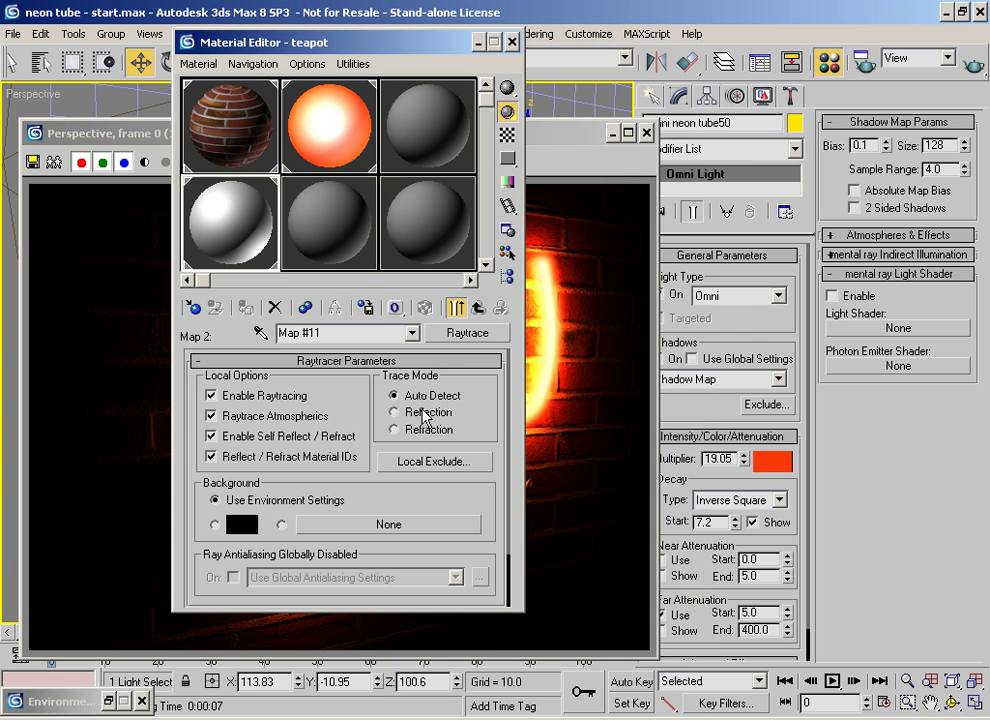
{"action": "left_click", "coordinate": [508, 136]}
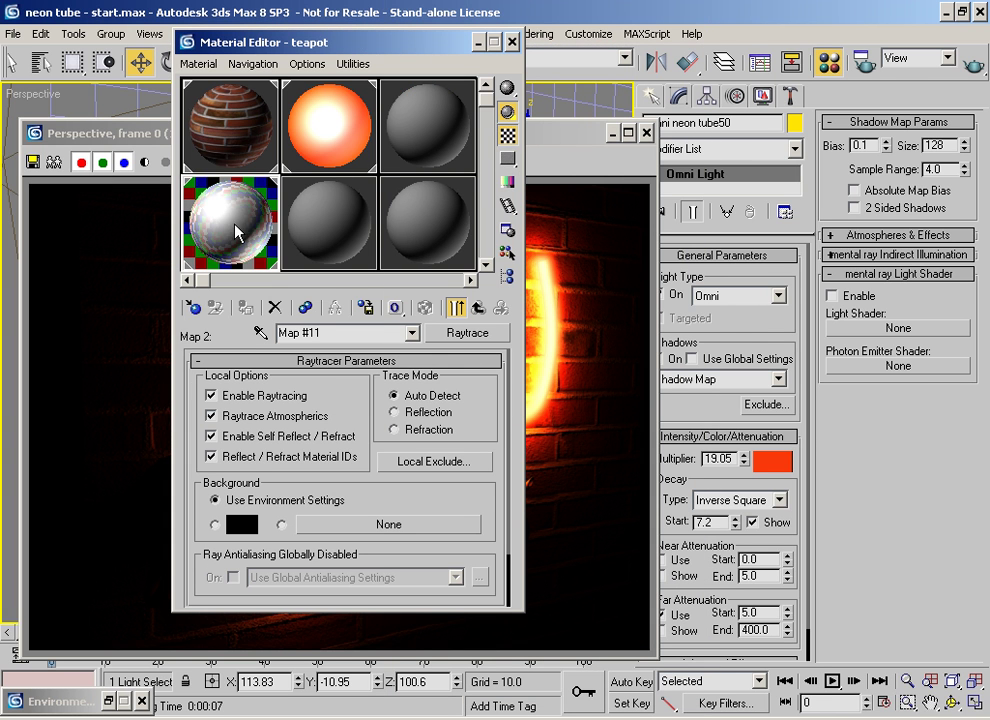
{"action": "left_click", "coordinate": [966, 63]}
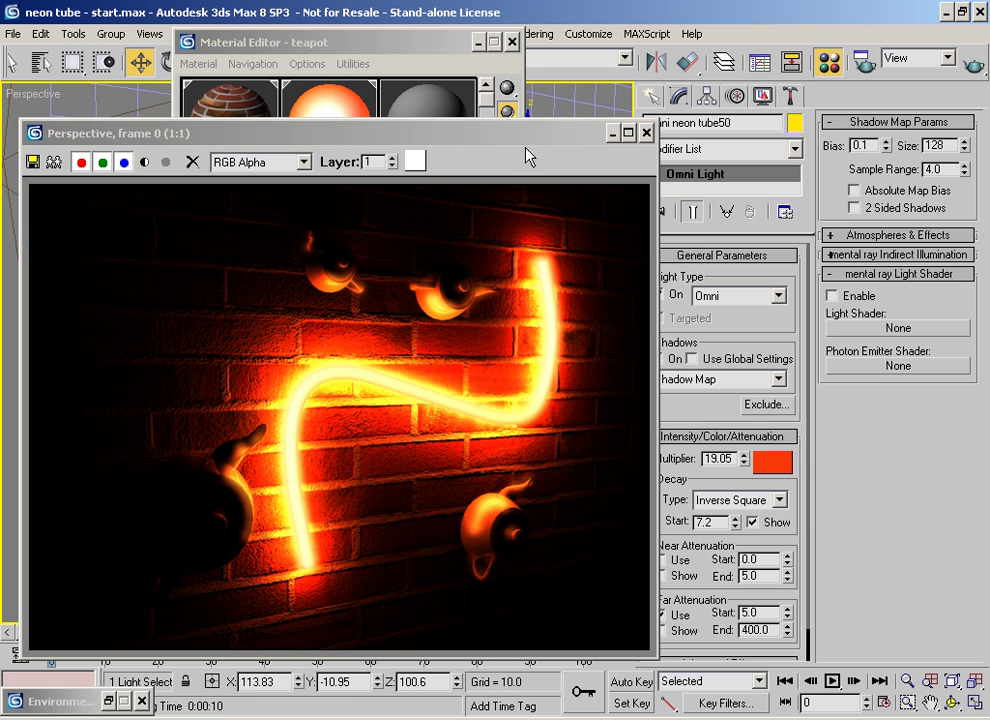
Step: Zoom and orbit in close to the blue teapot and render the close-up
{"action": "left_click", "coordinate": [453, 135]}
{"action": "left_click_drag", "start_coordinate": [470, 135], "coordinate": [275, 250]}
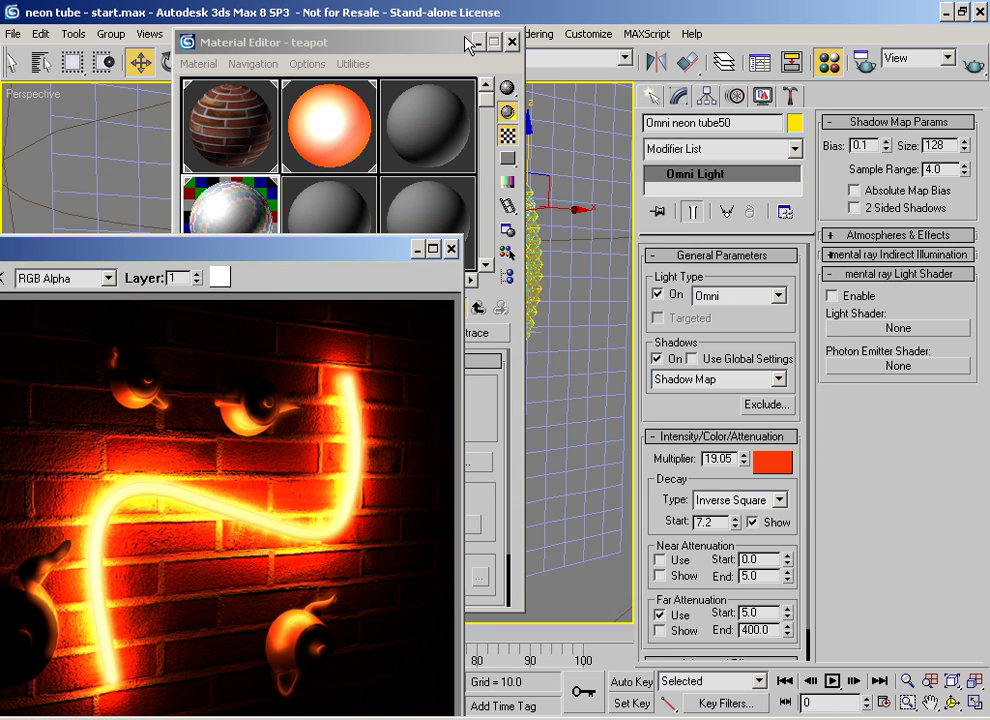
{"action": "left_click", "coordinate": [478, 42]}
{"action": "left_click", "coordinate": [416, 248]}
{"action": "scroll", "coordinate": [412, 270], "scroll_direction": "up", "scroll_amount": 10}
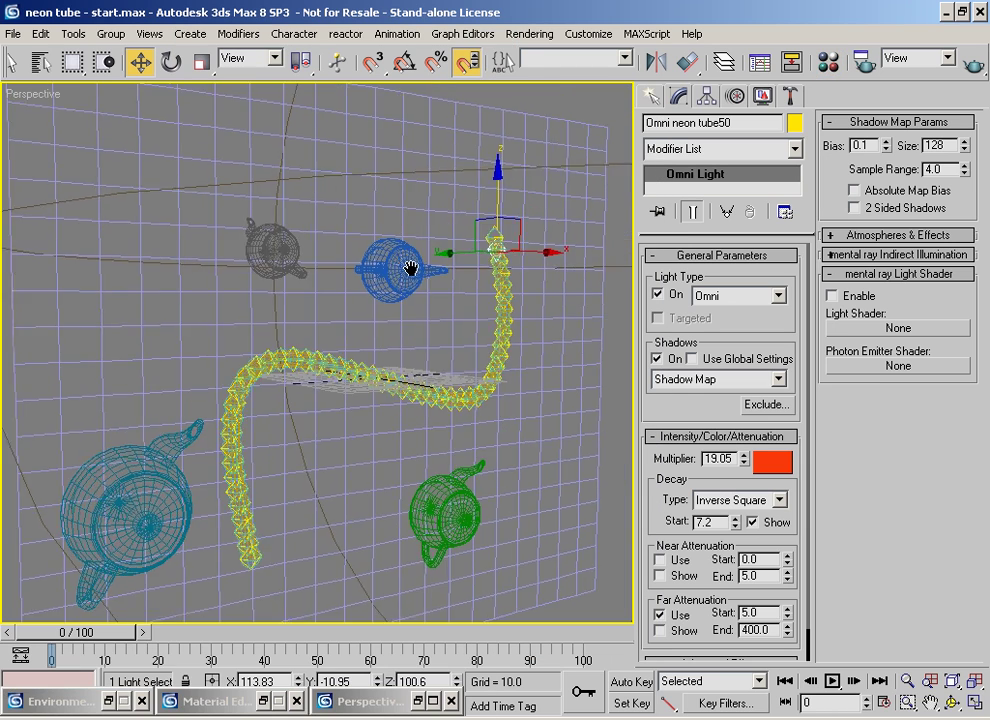
{"action": "middle_click_drag", "start_coordinate": [460, 214], "coordinate": [360, 240], "text": "alt"}
{"action": "left_click", "coordinate": [973, 64]}
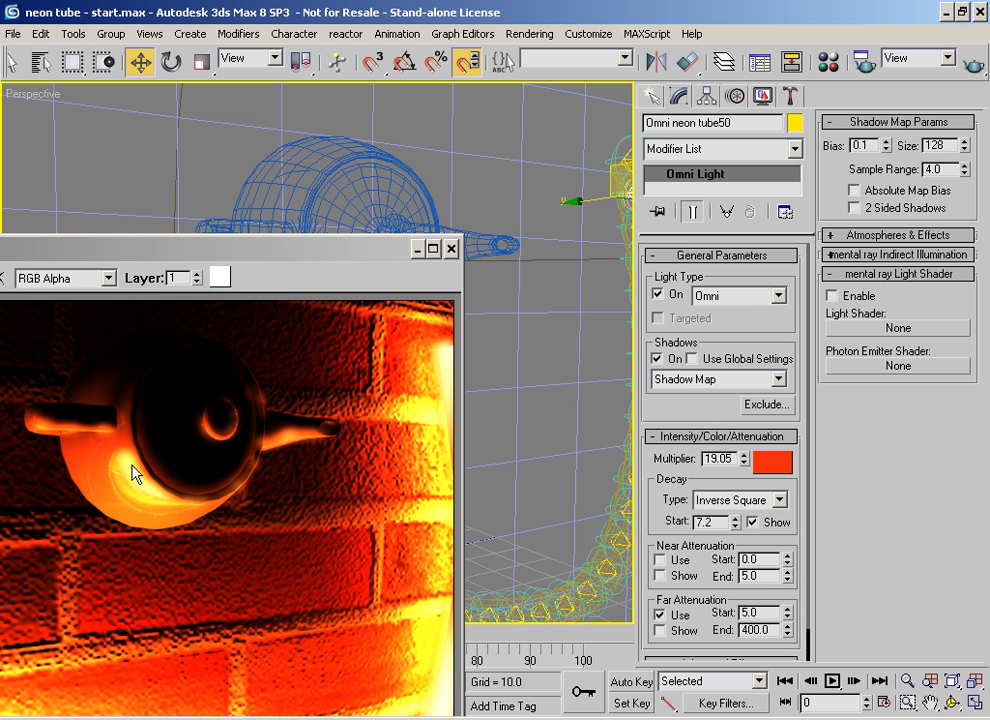
{"action": "left_click_drag", "start_coordinate": [230, 250], "coordinate": [402, 106]}
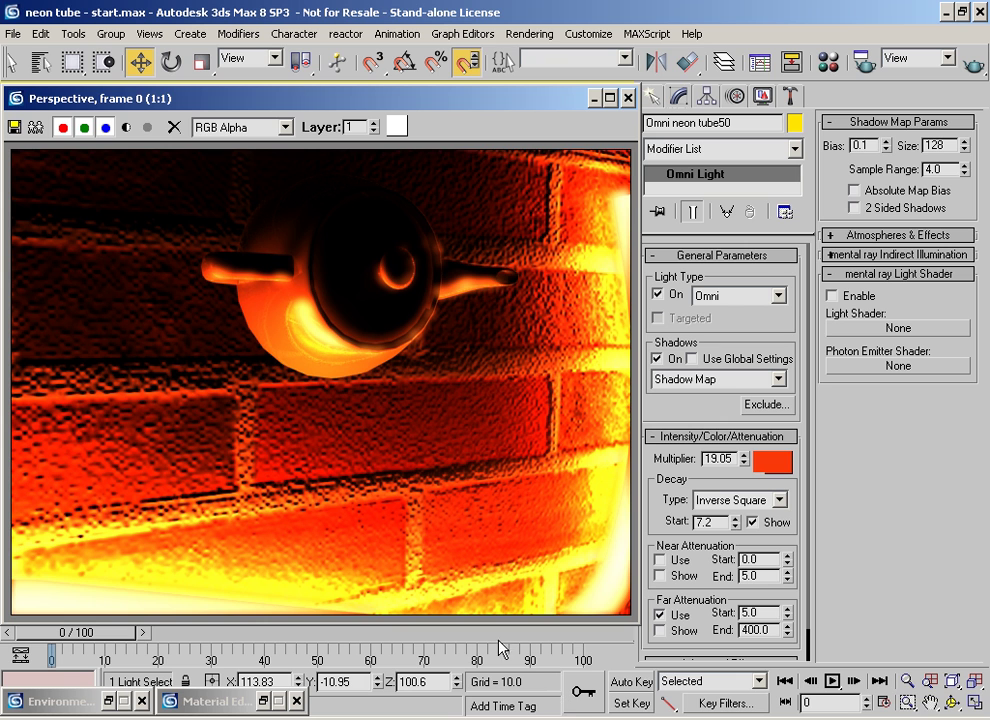
Step: Create a new material in the next empty slot with opacity 41 and checker background
{"action": "key", "text": "m"}
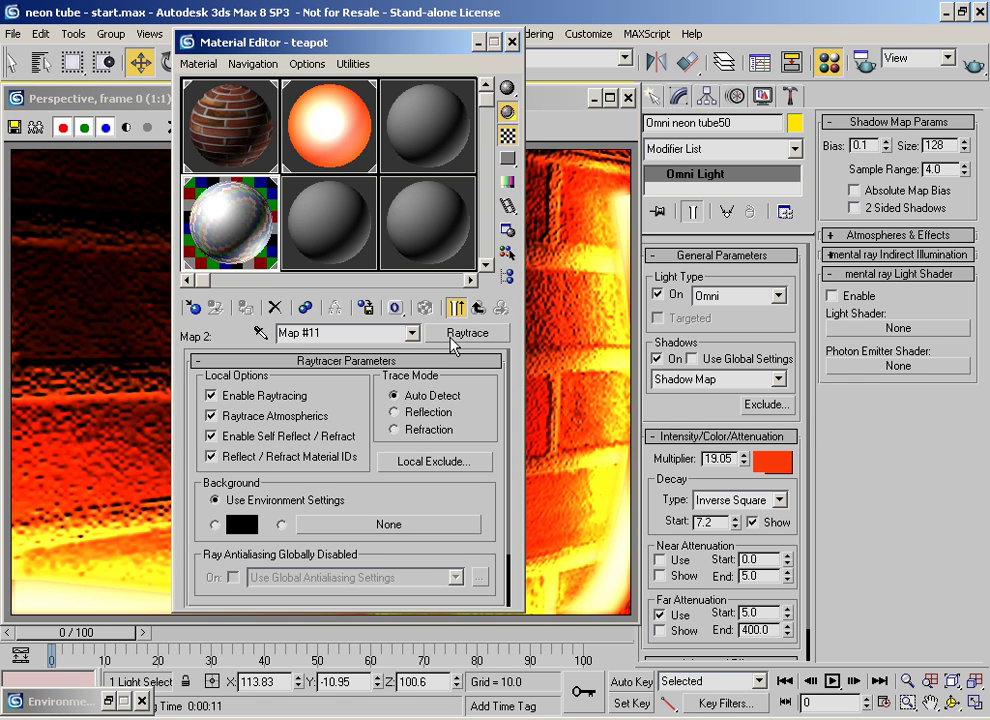
{"action": "left_click", "coordinate": [298, 242]}
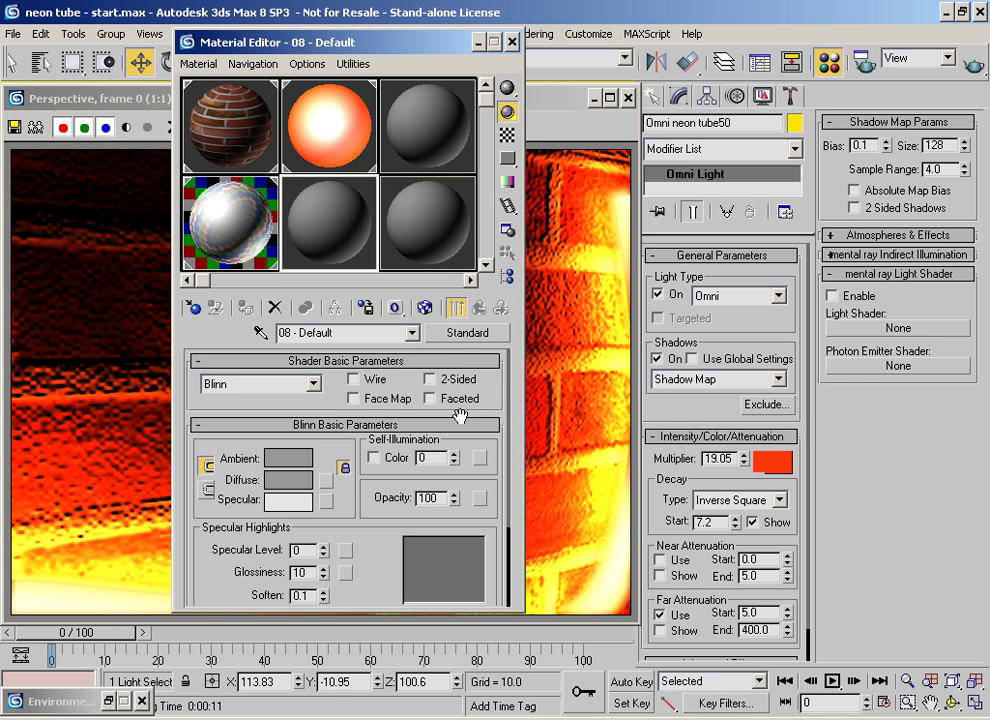
{"action": "left_click_drag", "start_coordinate": [452, 499], "coordinate": [440, 599]}
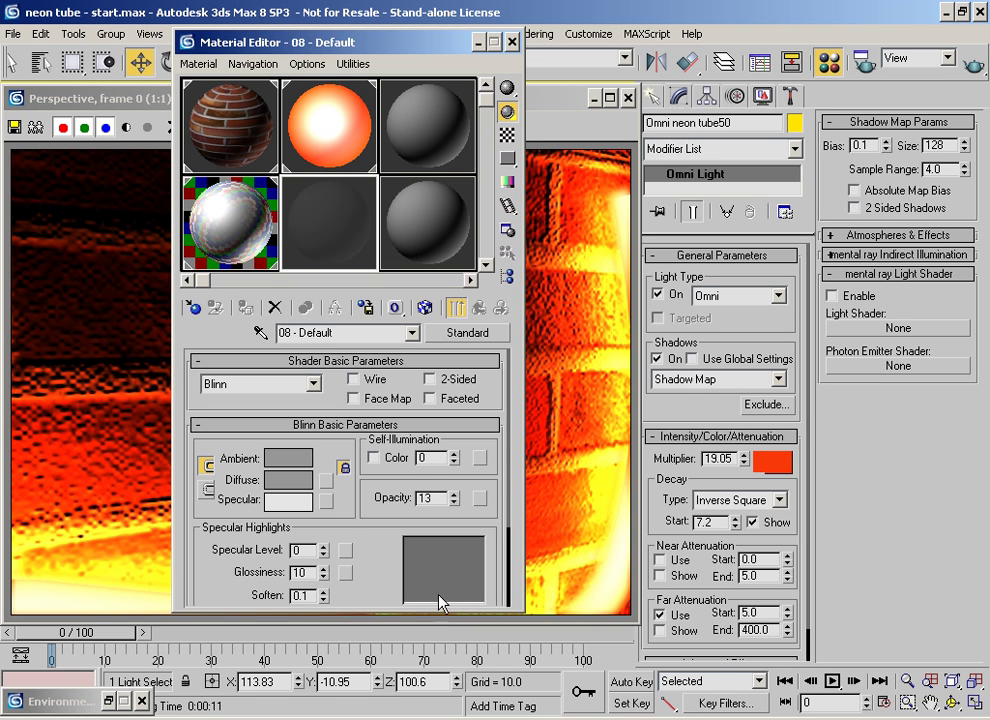
{"action": "left_click", "coordinate": [507, 136]}
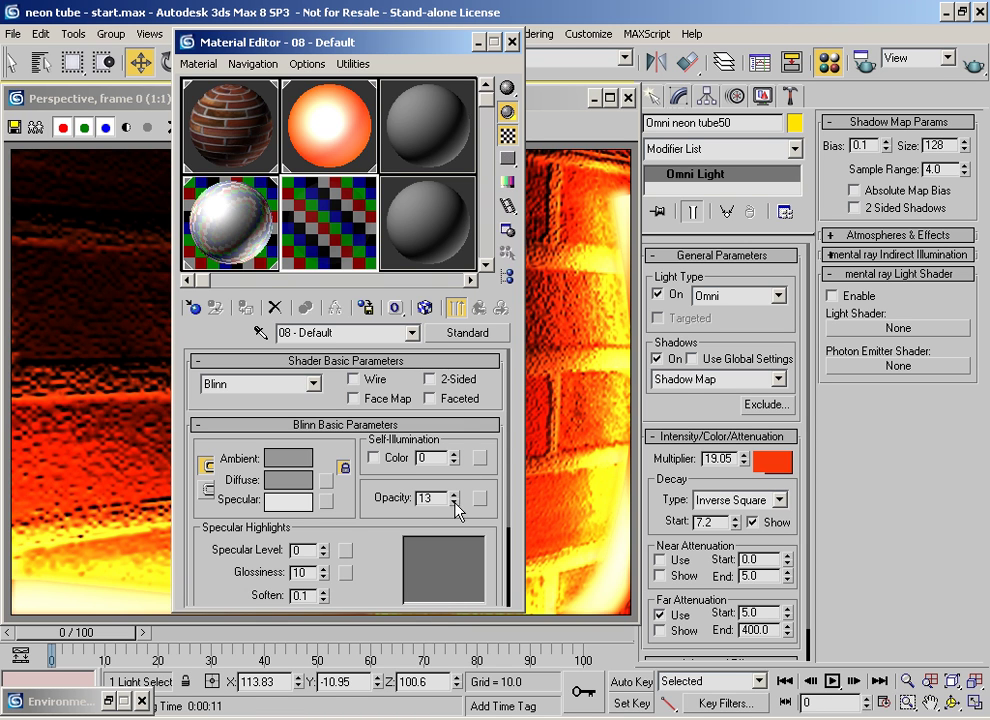
{"action": "left_click_drag", "start_coordinate": [453, 490], "coordinate": [453, 464]}
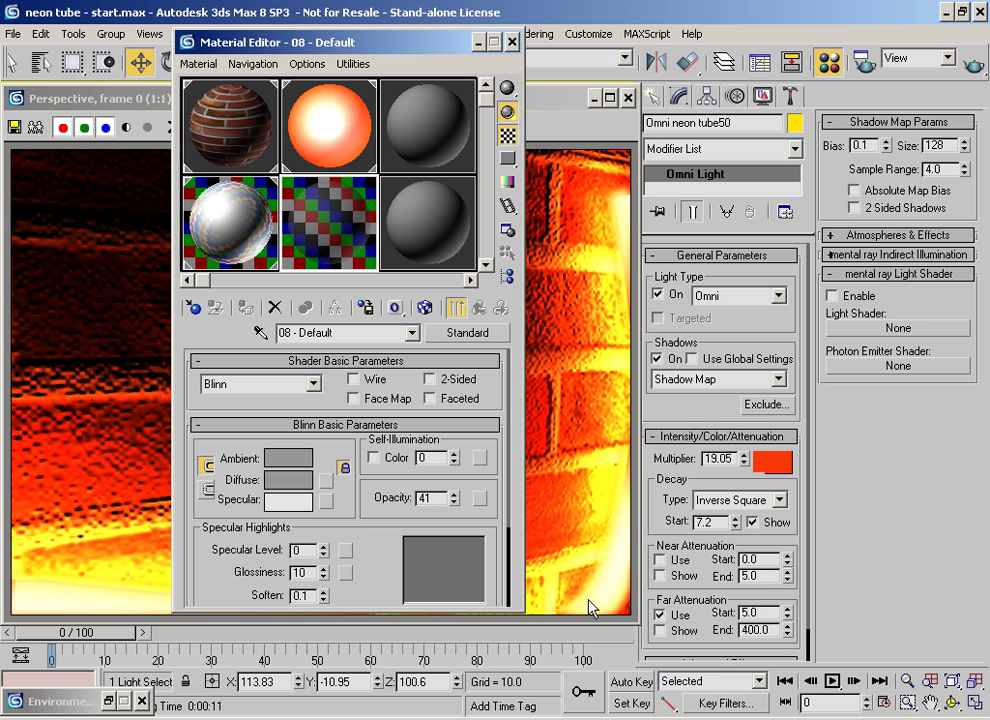
{"action": "left_click", "coordinate": [557, 95]}
{"action": "left_click", "coordinate": [589, 97]}
Step: Draw a sphere over the middle of the neon tube in the Front view
{"action": "left_click", "coordinate": [477, 43]}
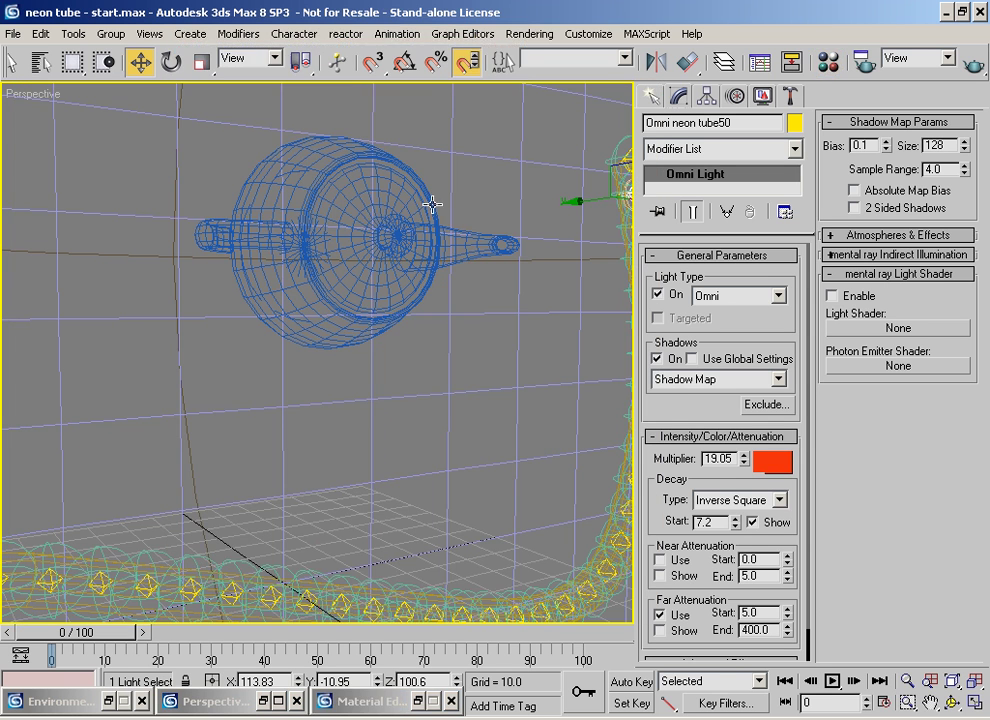
{"action": "key", "text": "f"}
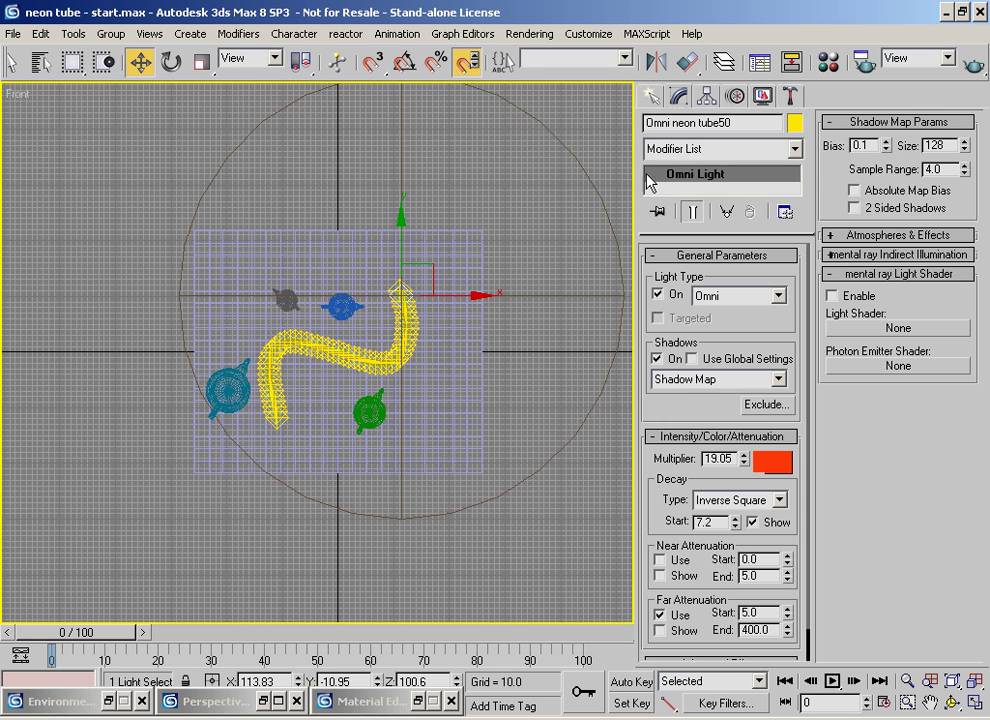
{"action": "left_click", "coordinate": [651, 96]}
{"action": "left_click", "coordinate": [654, 127]}
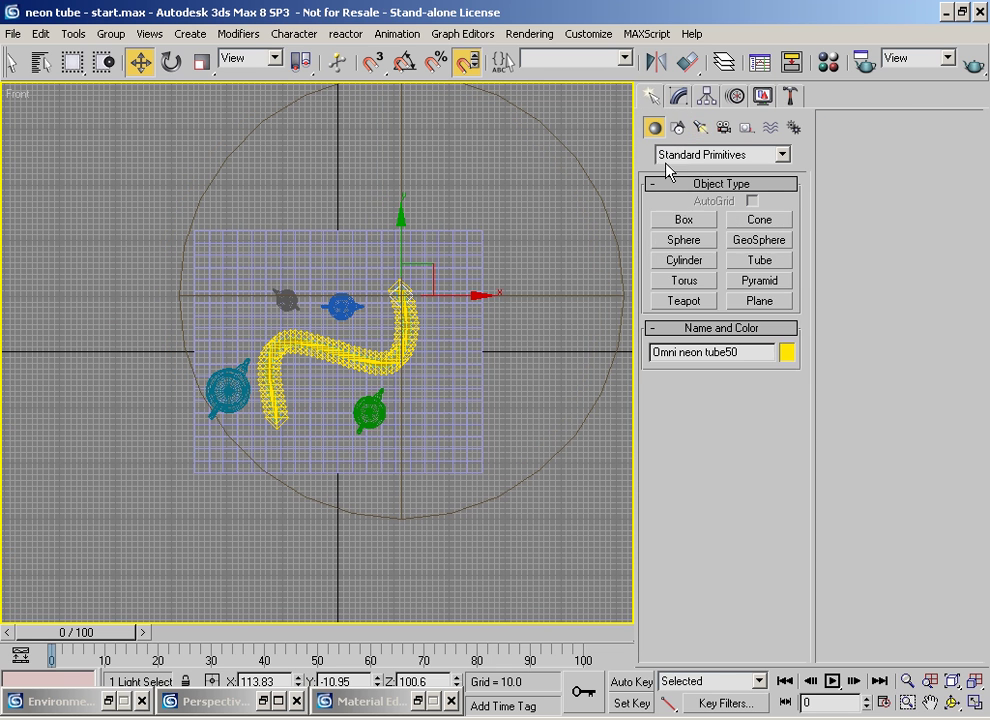
{"action": "left_click", "coordinate": [684, 240]}
{"action": "left_click_drag", "start_coordinate": [320, 349], "coordinate": [312, 325]}
Step: Move the sphere along Y onto the tube in Top view and check it in Perspective
{"action": "key", "text": "t"}
{"action": "scroll", "coordinate": [325, 340], "scroll_direction": "up", "scroll_amount": 4}
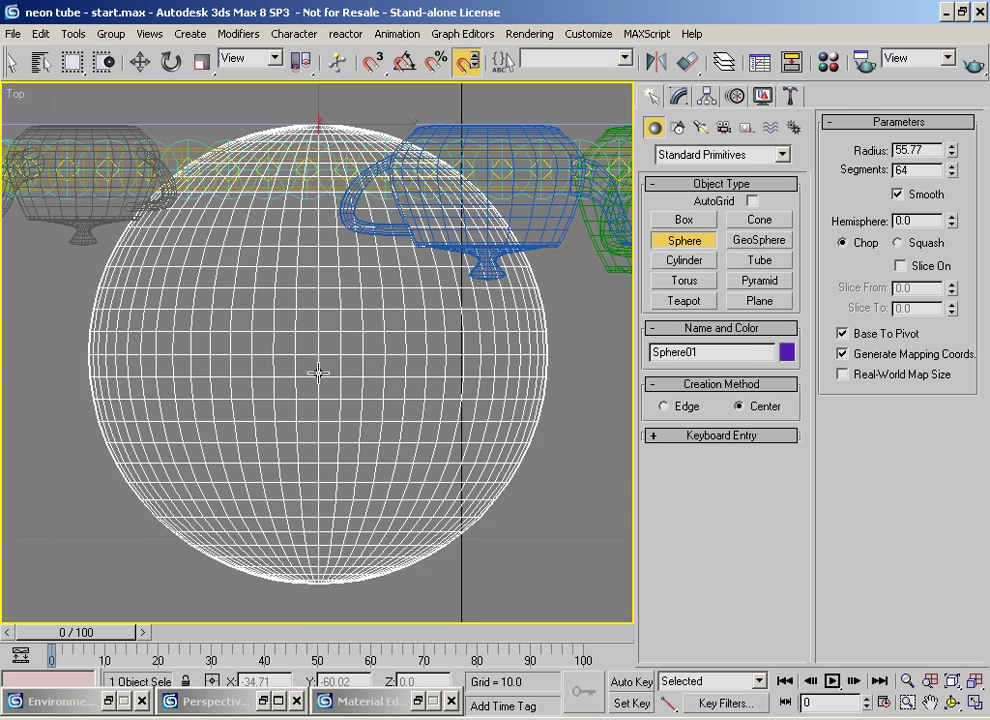
{"action": "key", "text": "w"}
{"action": "middle_click_drag", "start_coordinate": [338, 232], "coordinate": [331, 276]}
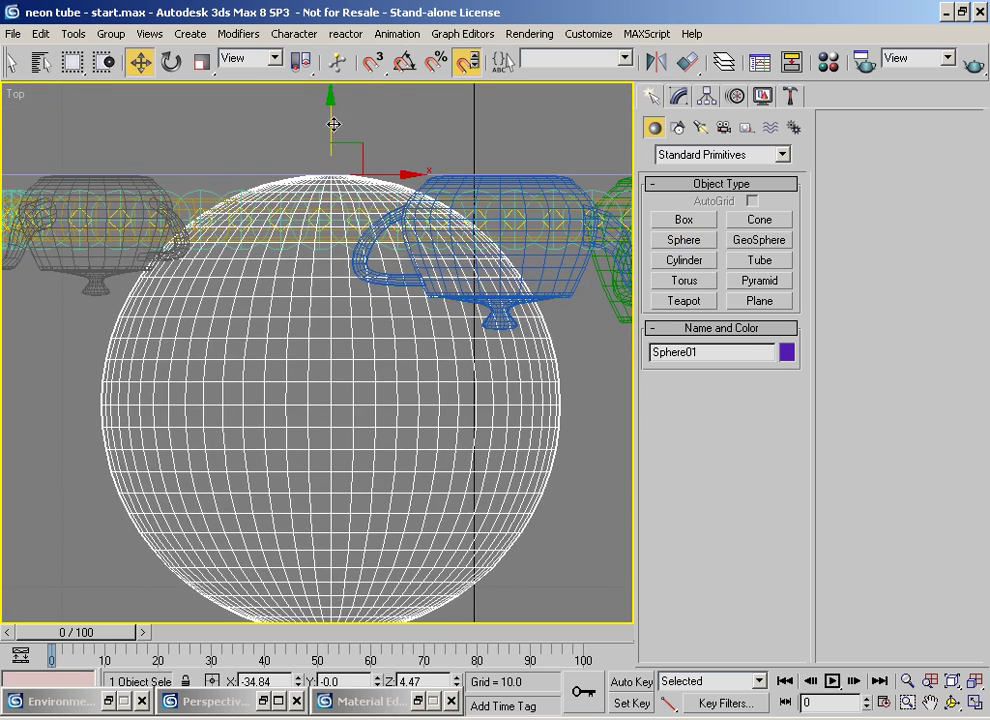
{"action": "left_click_drag", "start_coordinate": [331, 122], "coordinate": [319, 267]}
{"action": "key", "text": "p"}
{"action": "middle_click_drag", "start_coordinate": [336, 336], "coordinate": [331, 294], "text": "alt"}
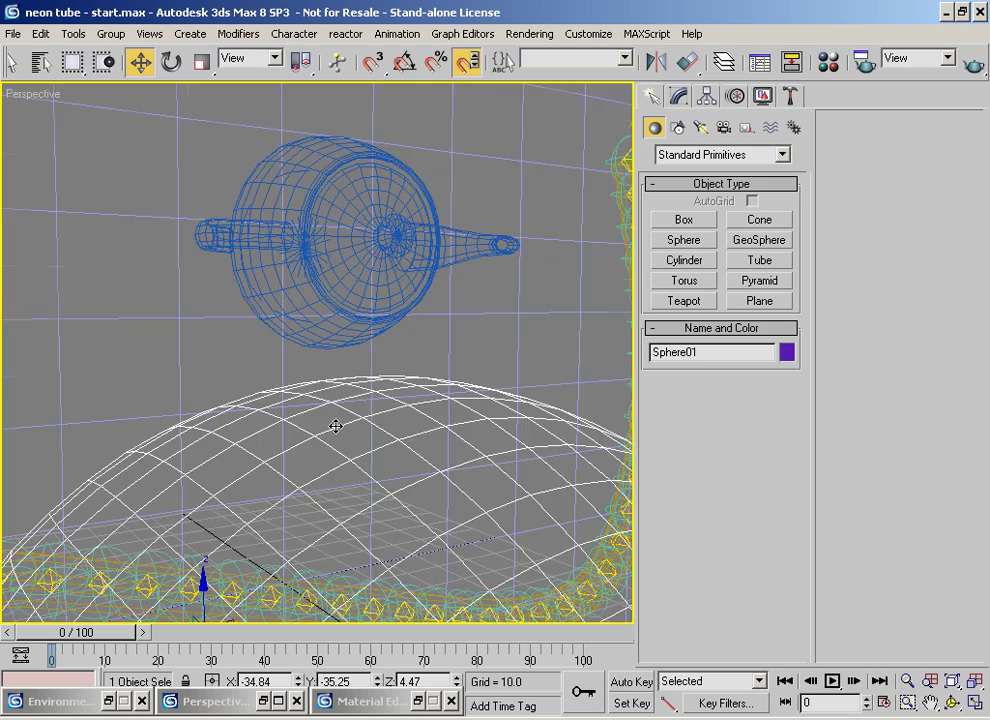
{"action": "middle_click_drag", "start_coordinate": [331, 420], "coordinate": [344, 358], "text": "alt"}
{"action": "scroll", "coordinate": [265, 305], "scroll_direction": "down", "scroll_amount": 5}
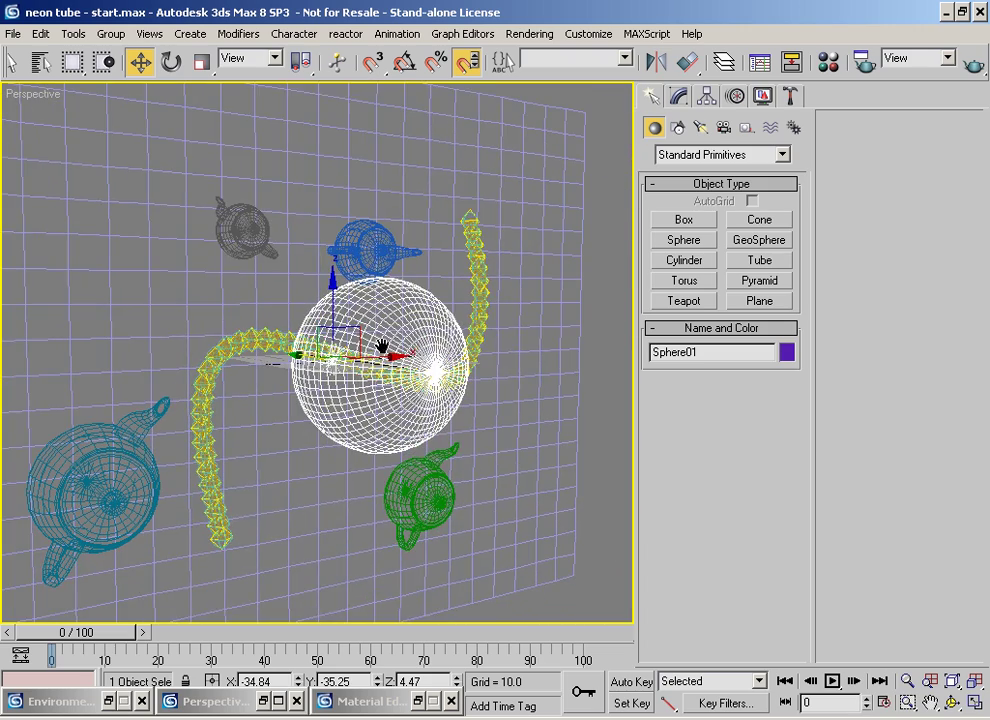
{"action": "key", "text": "m"}
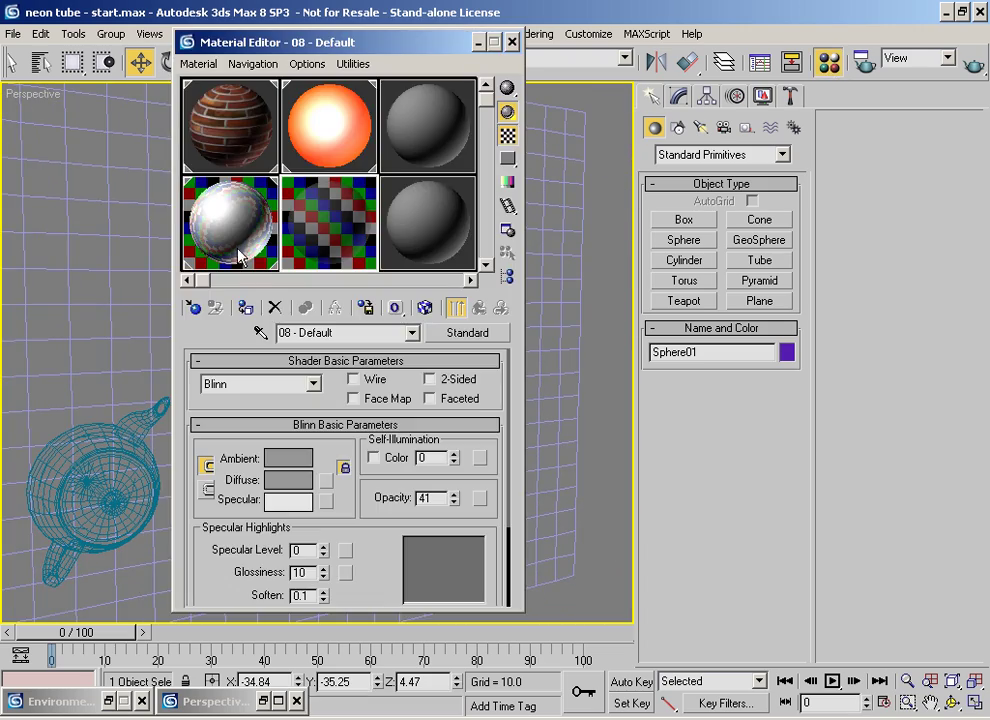
Step: Assign the 08 - Default material to Sphere01 and render the scene
{"action": "left_click", "coordinate": [246, 308]}
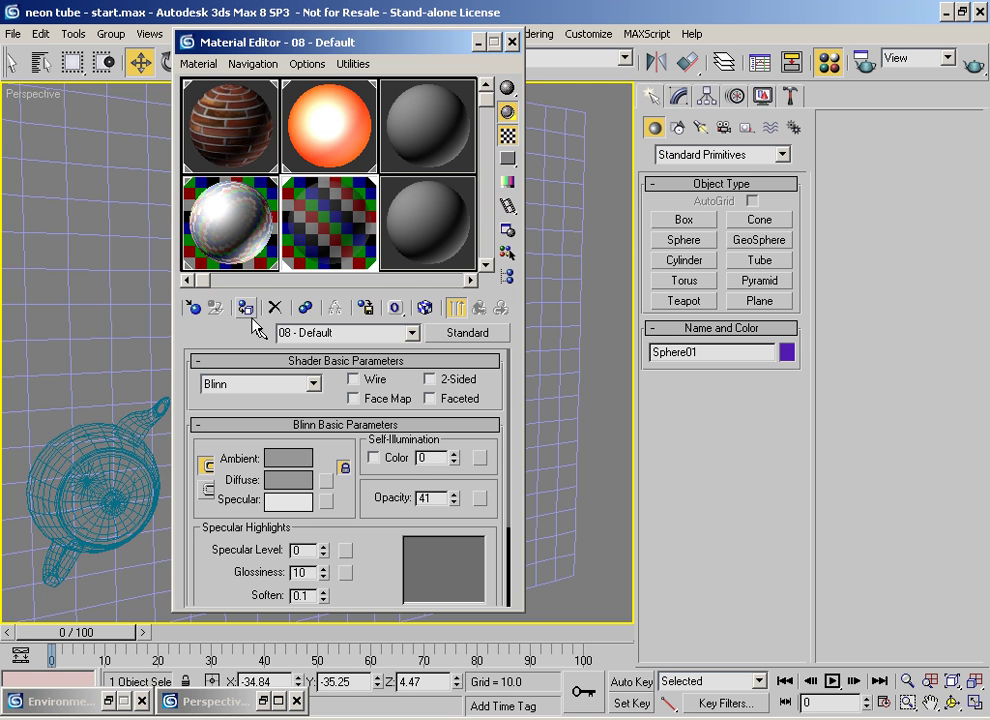
{"action": "left_click_drag", "start_coordinate": [367, 45], "coordinate": [789, 128]}
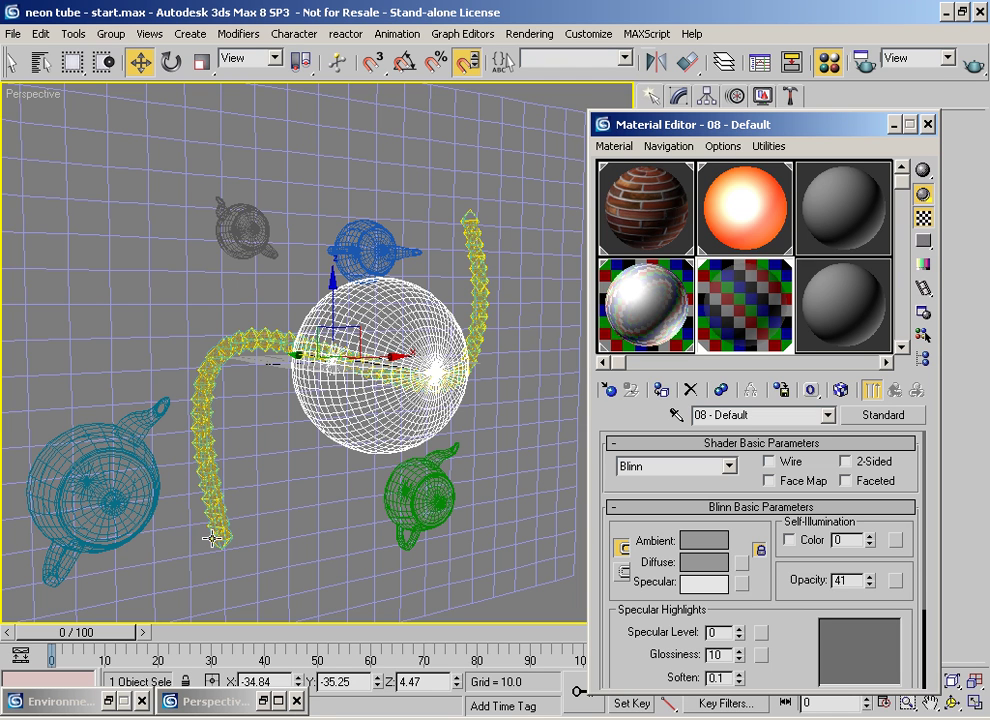
{"action": "key", "text": "shift+q"}
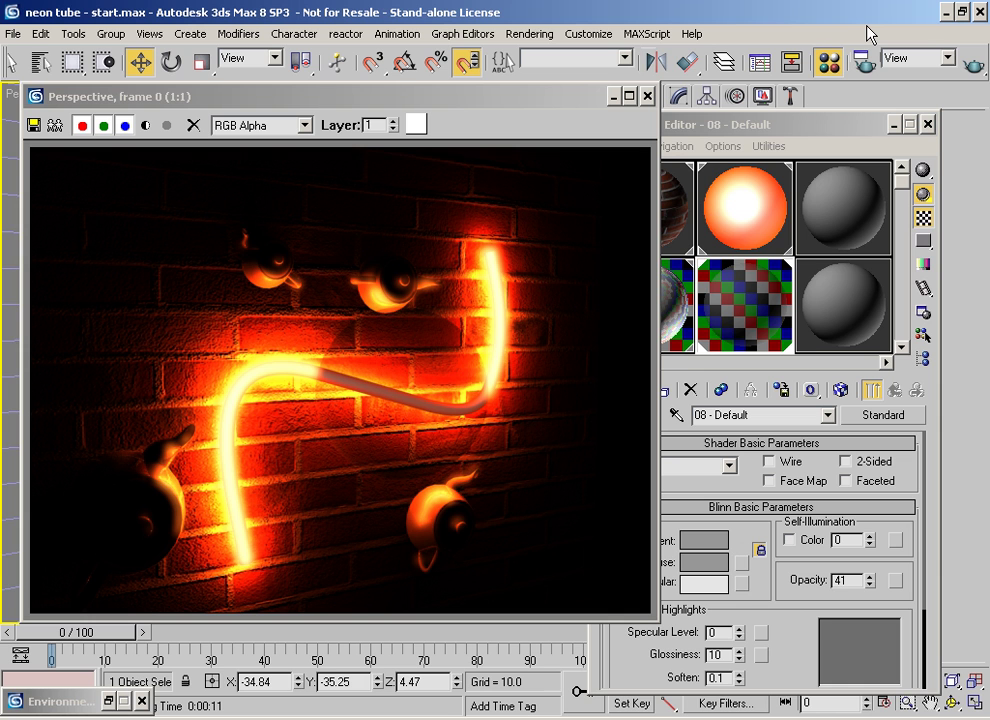
Step: In the Material Editor, check the chrome material, then select the neon's orange self-illuminated 02 - Default material
{"action": "left_click", "coordinate": [703, 126]}
{"action": "left_click", "coordinate": [658, 320]}
{"action": "left_click", "coordinate": [727, 221]}
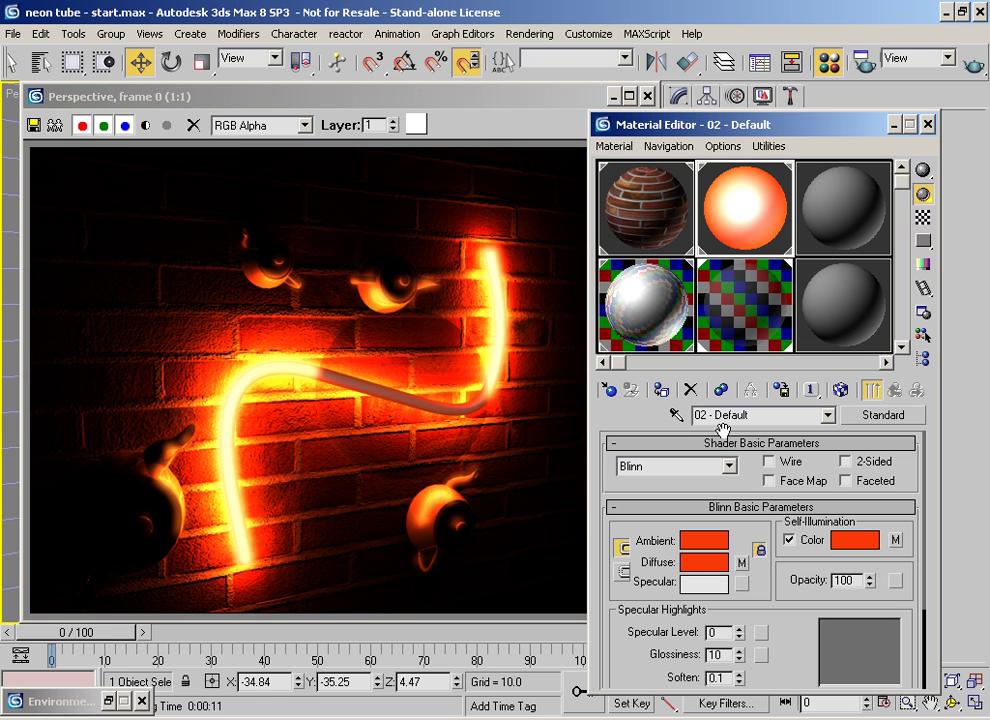
Step: Add a Raytrace map to the sphere material's Refraction channel and return to the parent material
{"action": "left_click", "coordinate": [717, 318]}
{"action": "left_click_drag", "start_coordinate": [789, 648], "coordinate": [822, 537]}
{"action": "left_click", "coordinate": [762, 639]}
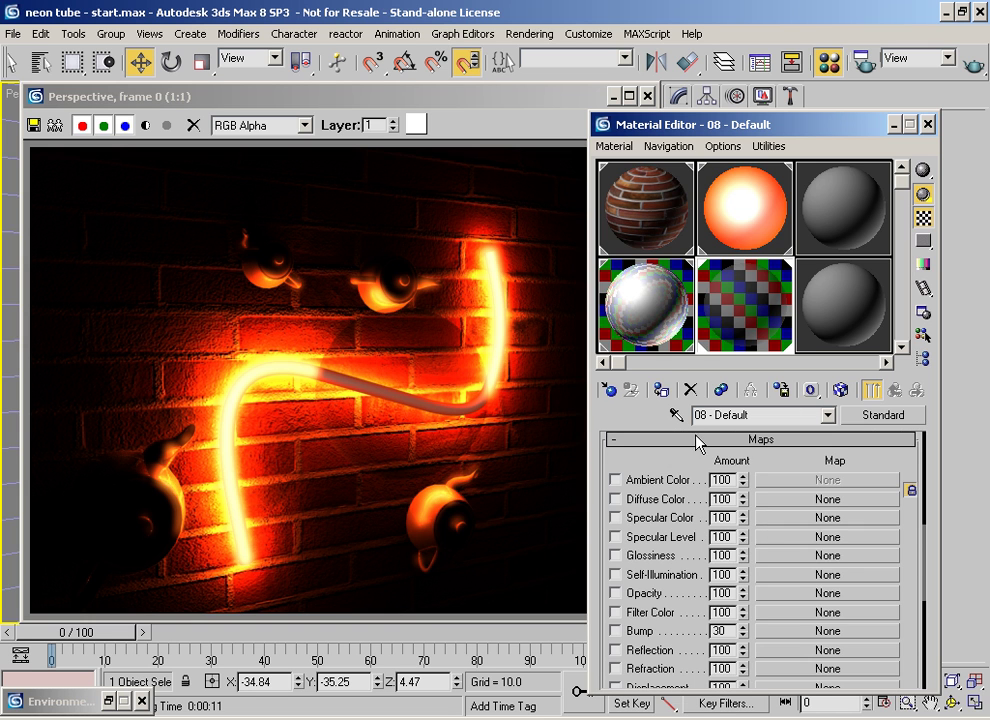
{"action": "scroll", "coordinate": [672, 550], "scroll_direction": "down", "scroll_amount": 3}
{"action": "left_click", "coordinate": [774, 522]}
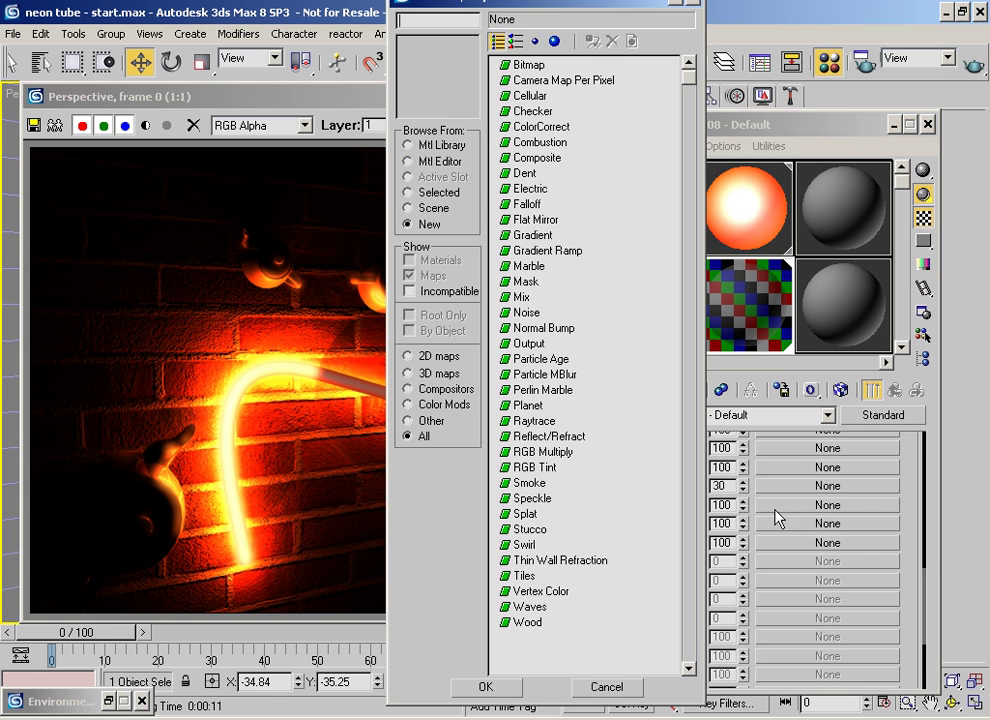
{"action": "double_click", "coordinate": [534, 421]}
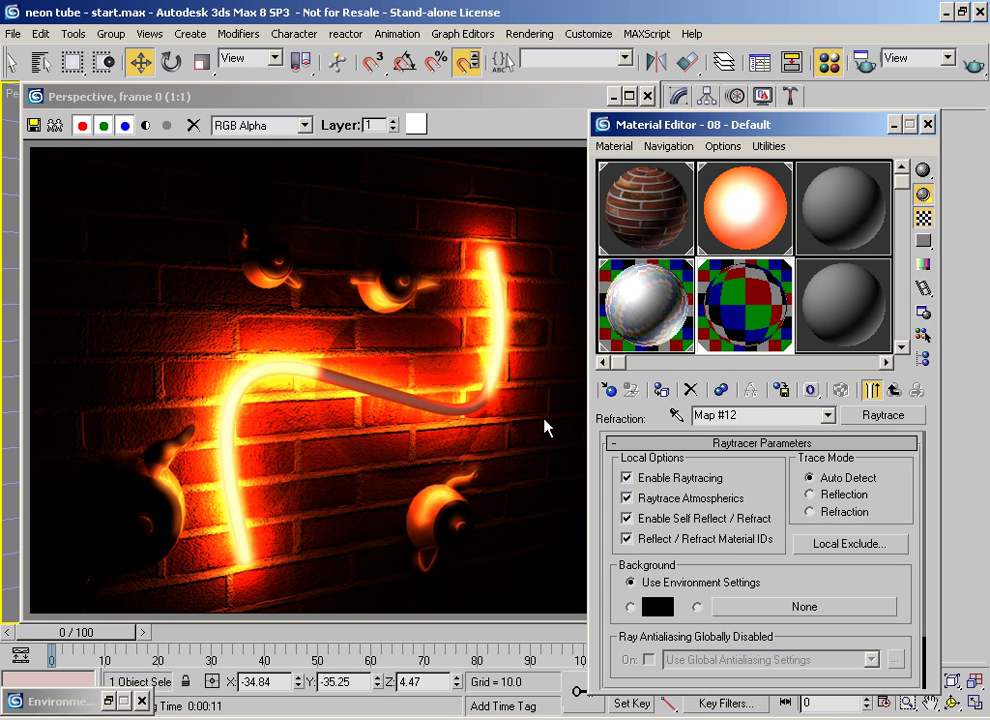
{"action": "left_click", "coordinate": [872, 393]}
Step: Render the scene to see the sphere glowing like glass around the neon tube
{"action": "left_click_drag", "start_coordinate": [906, 453], "coordinate": [904, 676]}
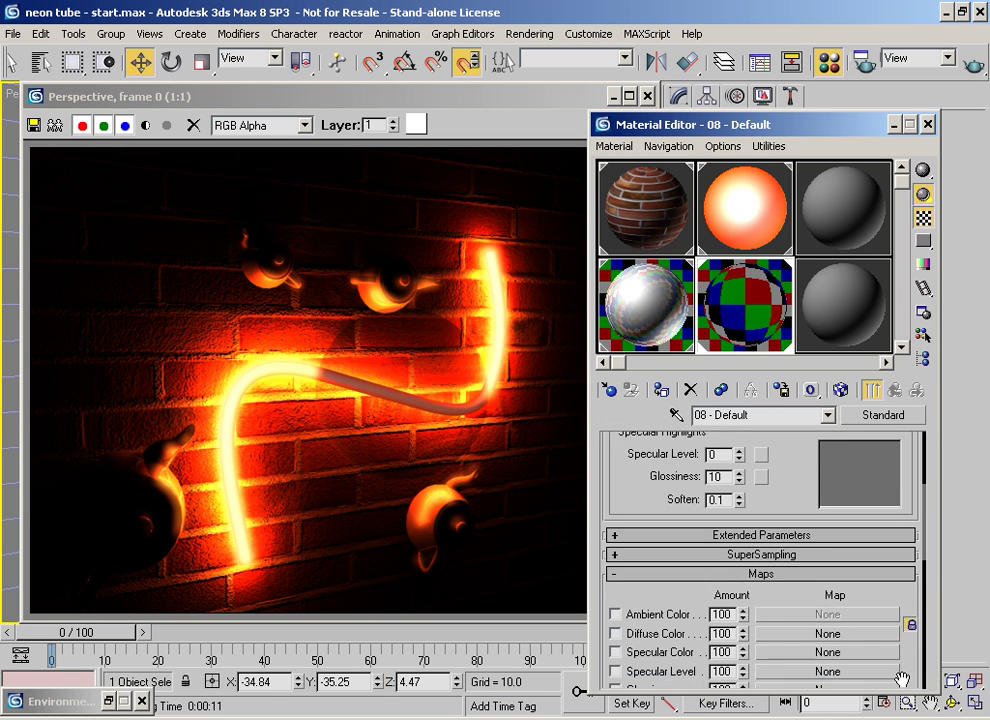
{"action": "left_click_drag", "start_coordinate": [795, 481], "coordinate": [787, 708]}
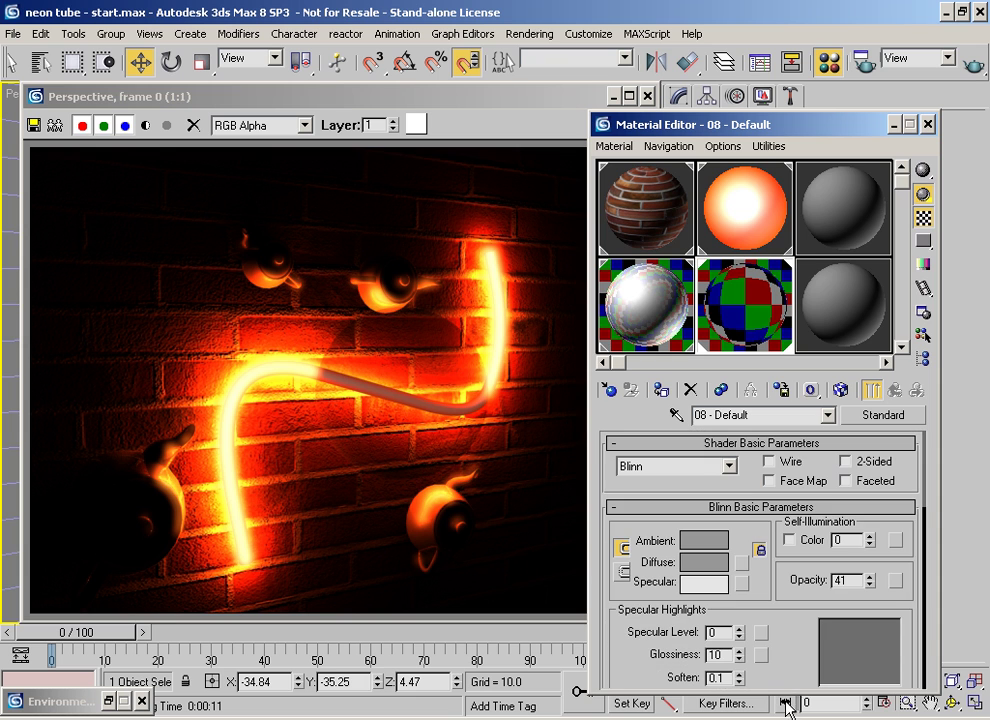
{"action": "left_click", "coordinate": [970, 68]}
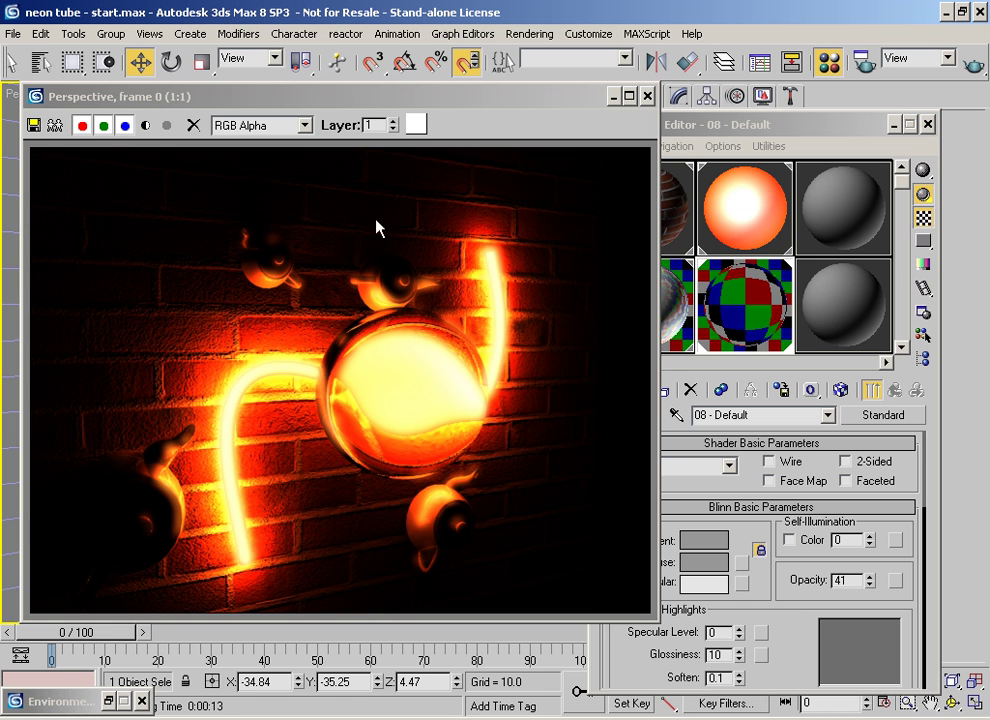
Step: Reposition the render window so the sphere's 08 - Default material stays visible beside it
{"action": "left_click_drag", "start_coordinate": [393, 97], "coordinate": [445, 89]}
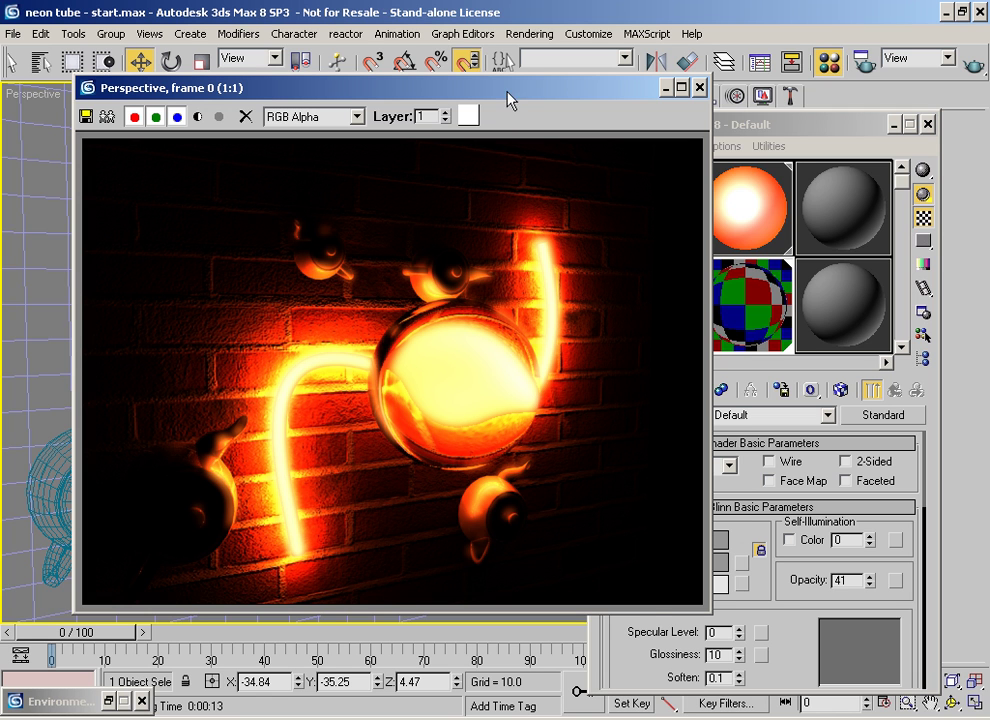
{"action": "left_click_drag", "start_coordinate": [510, 97], "coordinate": [457, 92]}
Step: Give the sphere material Specular Level 131 and Glossiness 25, then re-render the scene
{"action": "left_click", "coordinate": [748, 492]}
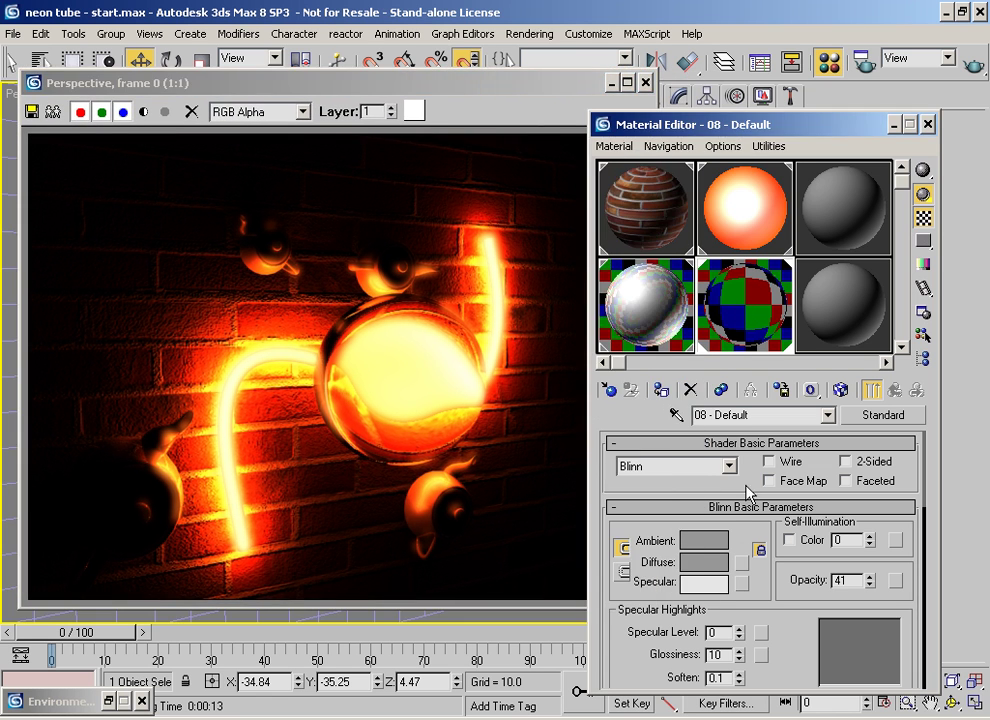
{"action": "left_click_drag", "start_coordinate": [648, 557], "coordinate": [736, 480]}
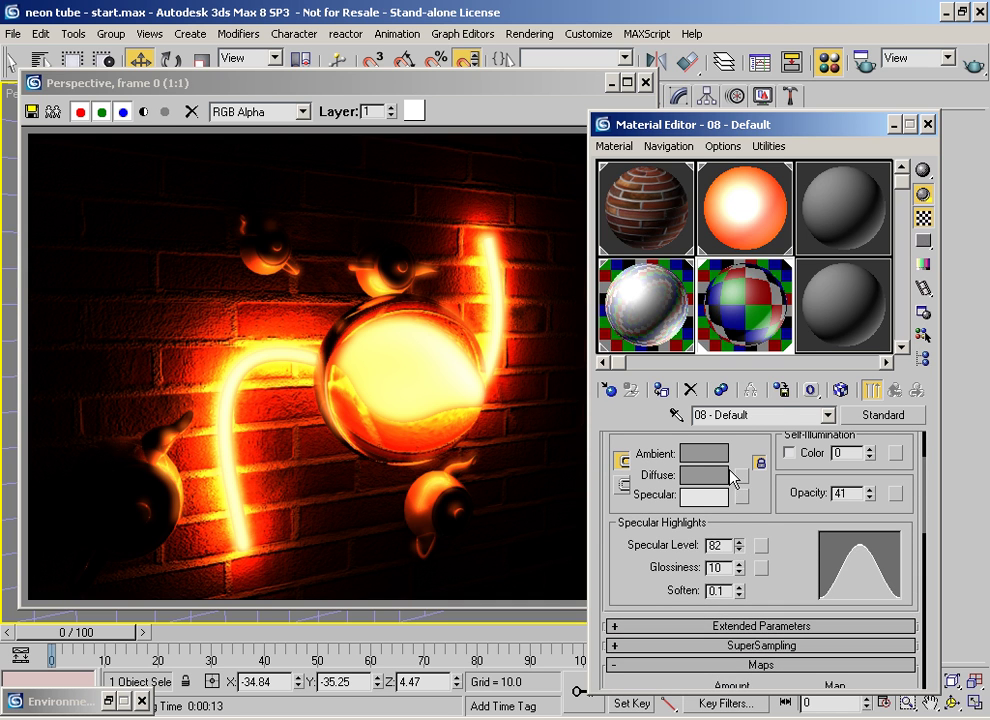
{"action": "left_click_drag", "start_coordinate": [739, 567], "coordinate": [742, 476]}
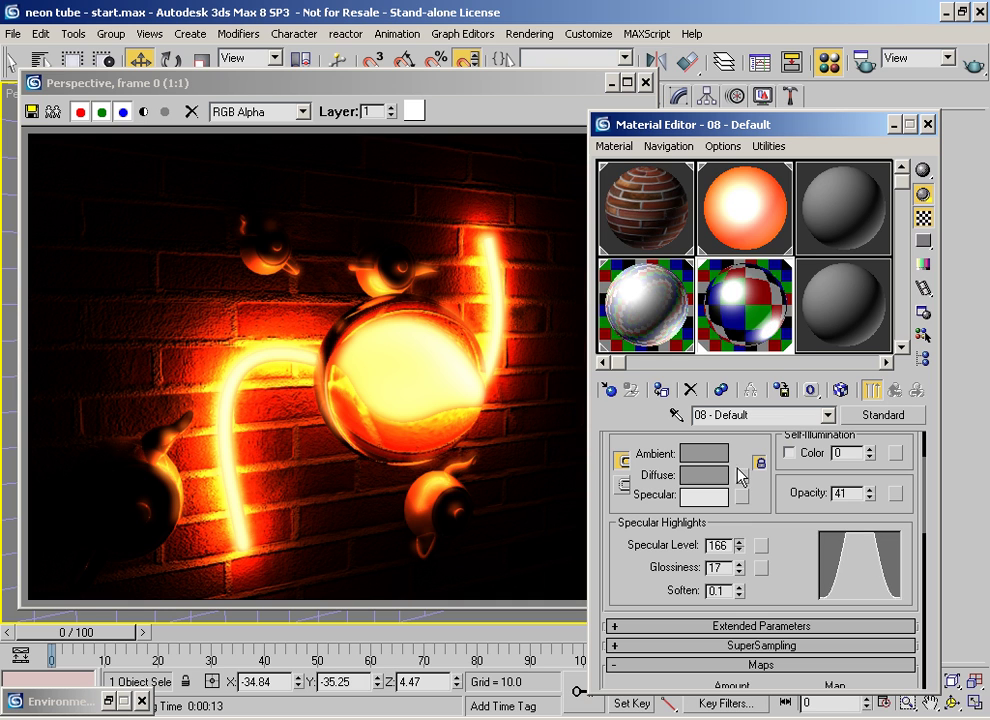
{"action": "mouse_move", "coordinate": [739, 543]}
{"action": "left_mouse_down"}
{"action": "mouse_move", "coordinate": [737, 560]}
{"action": "mouse_move", "coordinate": [740, 551]}
{"action": "left_mouse_up"}
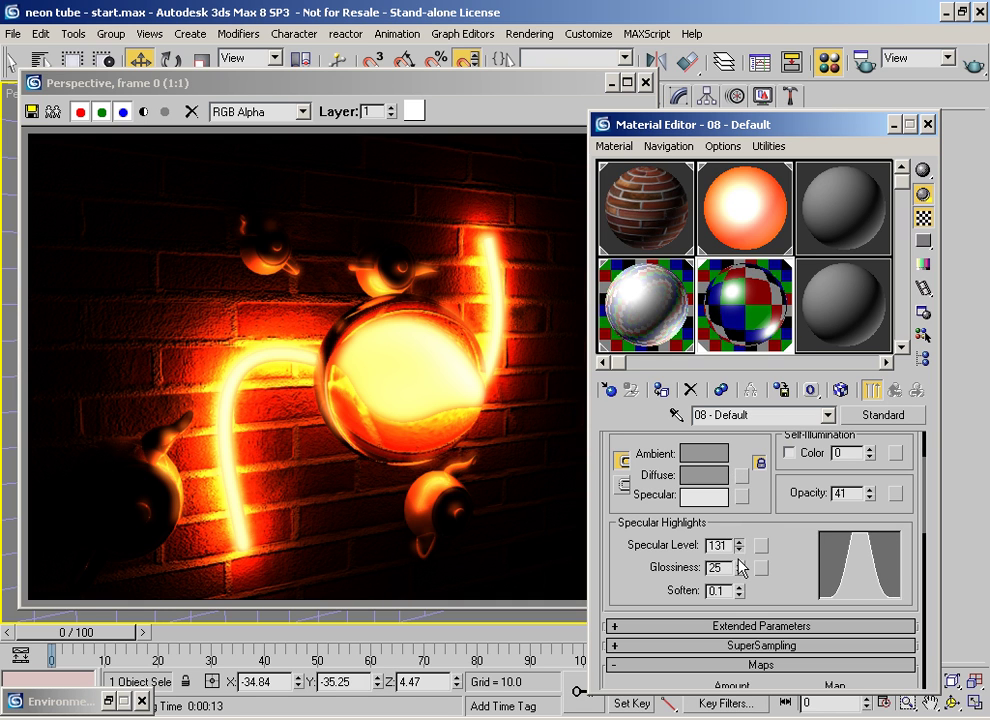
{"action": "left_click", "coordinate": [958, 68]}
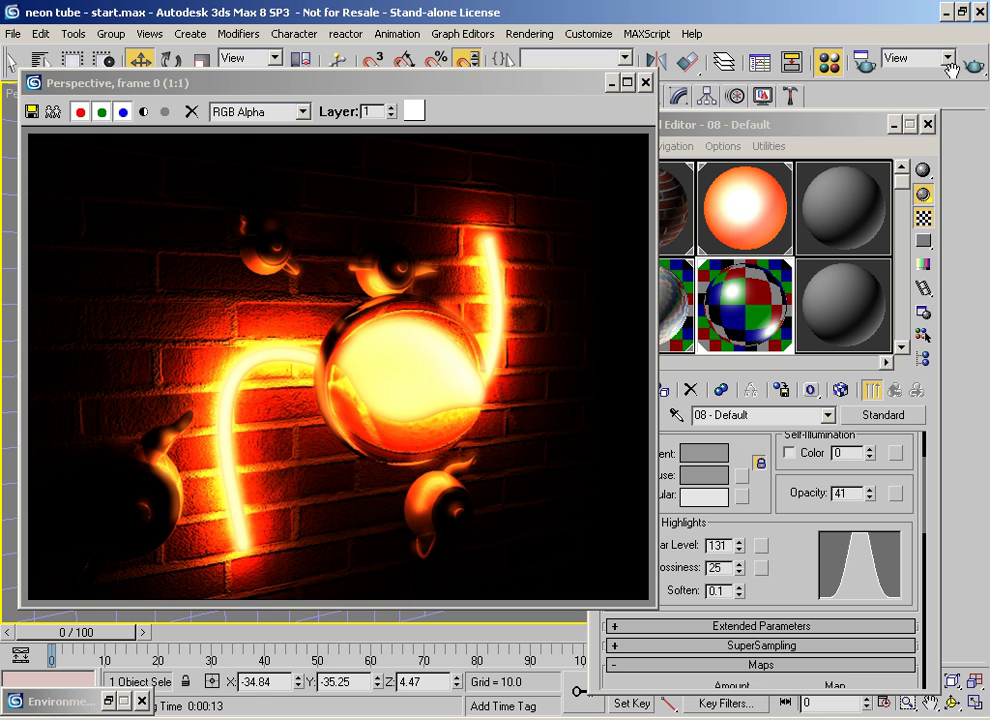
{"action": "mouse_move", "coordinate": [352, 89]}
{"action": "left_mouse_down"}
{"action": "mouse_move", "coordinate": [360, 88]}
{"action": "mouse_move", "coordinate": [355, 107]}
{"action": "left_mouse_up"}
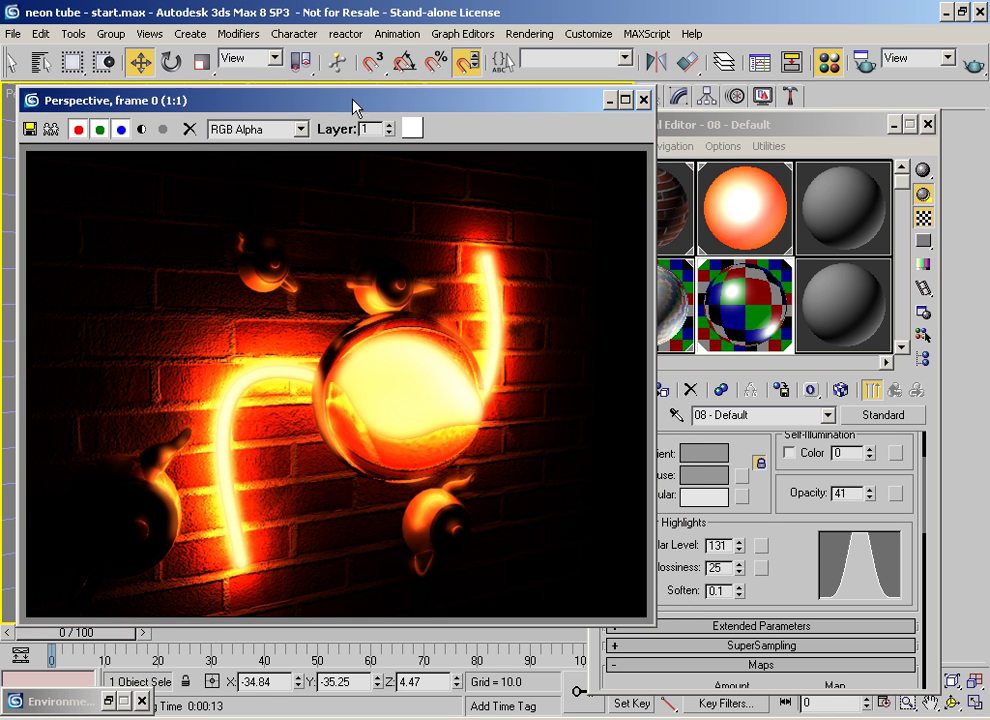